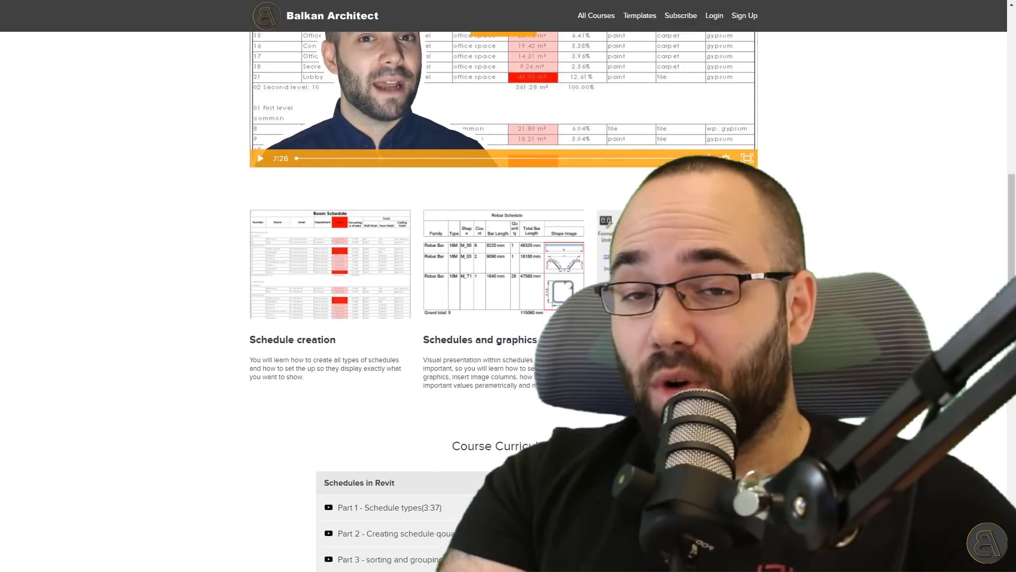
{"action": "scroll", "coordinate": [502, 318], "scroll_direction": "down", "scroll_amount": 5}
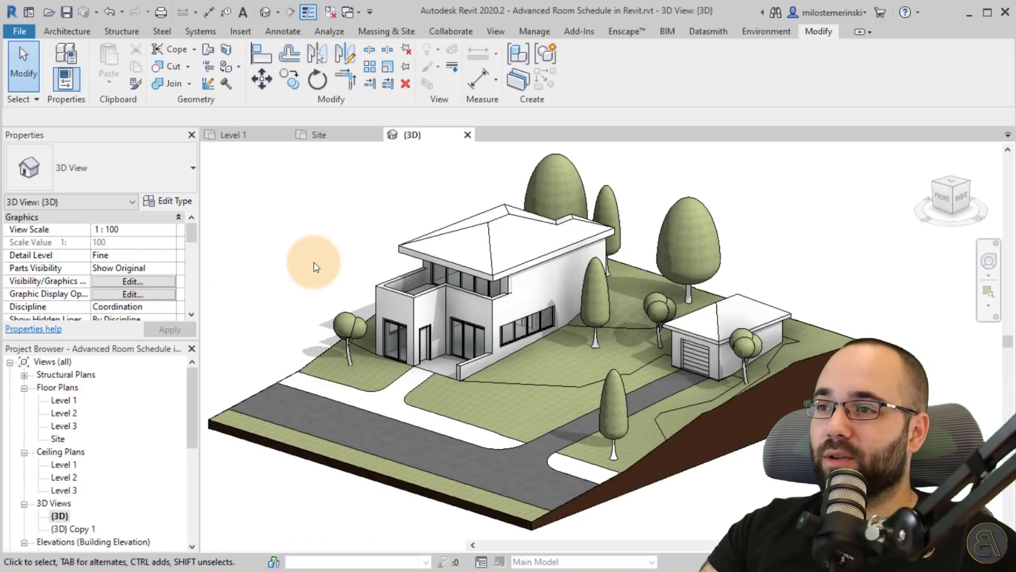
{"action": "mouse_move", "coordinate": [310, 263]}
{"action": "middle_mouse_down"}
{"action": "mouse_move", "coordinate": [313, 255]}
{"action": "mouse_move", "coordinate": [311, 276]}
{"action": "mouse_move", "coordinate": [279, 266]}
{"action": "middle_mouse_up"}
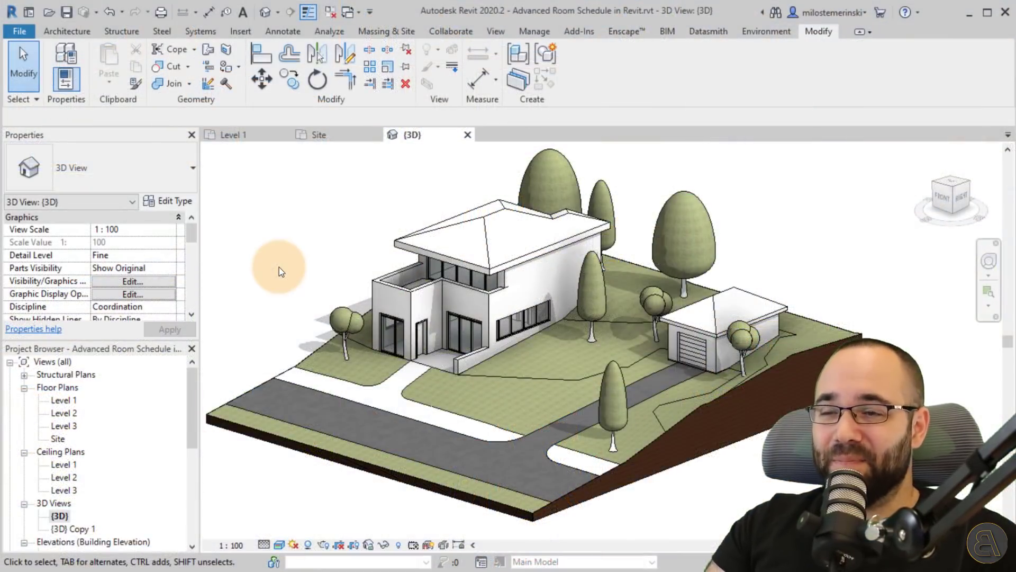
{"action": "middle_click_drag", "start_coordinate": [280, 272], "coordinate": [297, 284], "text": "shift"}
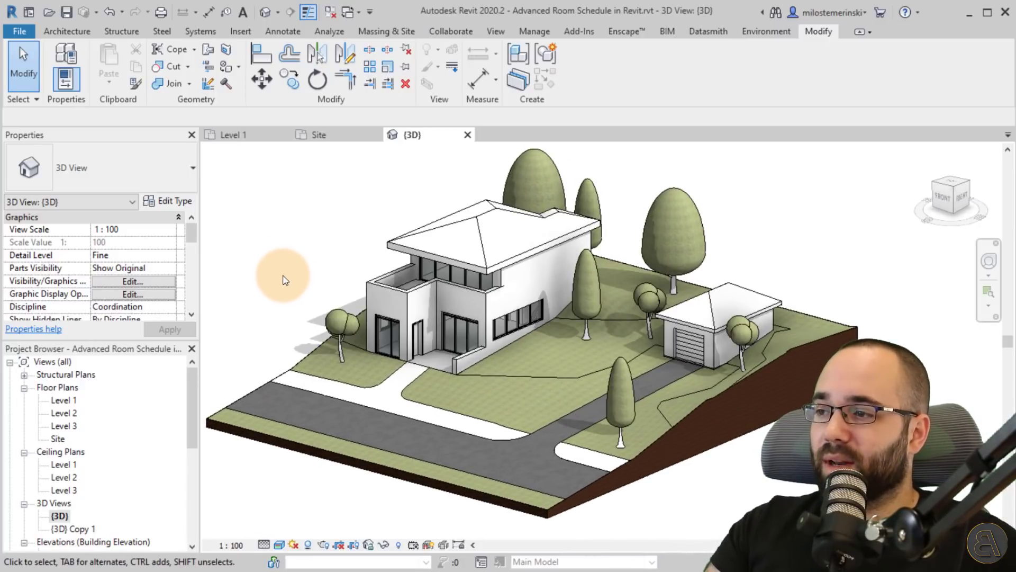
Step: Open the Level 1 floor plan and place a tagged room in the house's large main space
{"action": "double_click", "coordinate": [63, 400]}
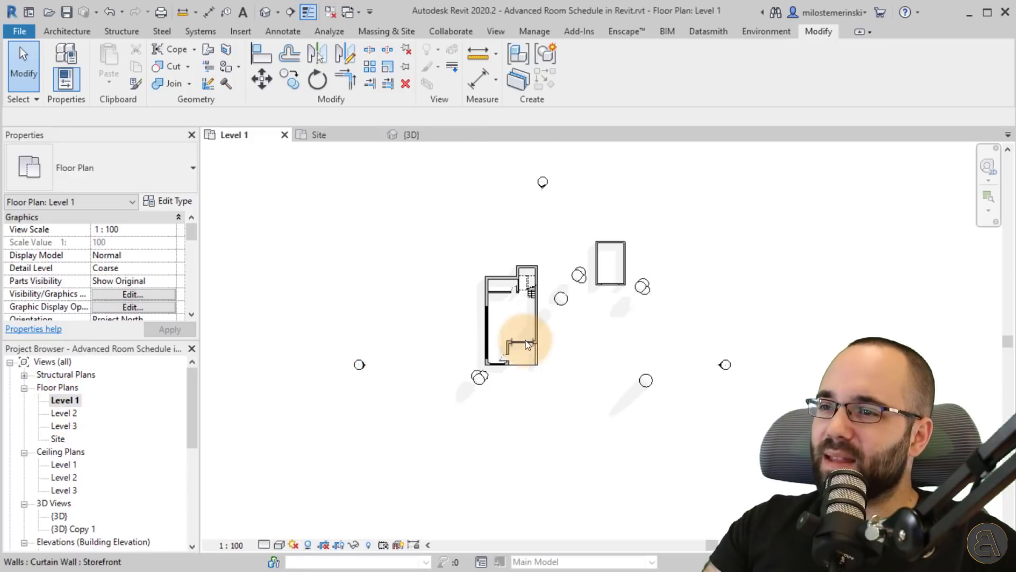
{"action": "scroll", "coordinate": [548, 305], "scroll_direction": "up", "scroll_amount": 4}
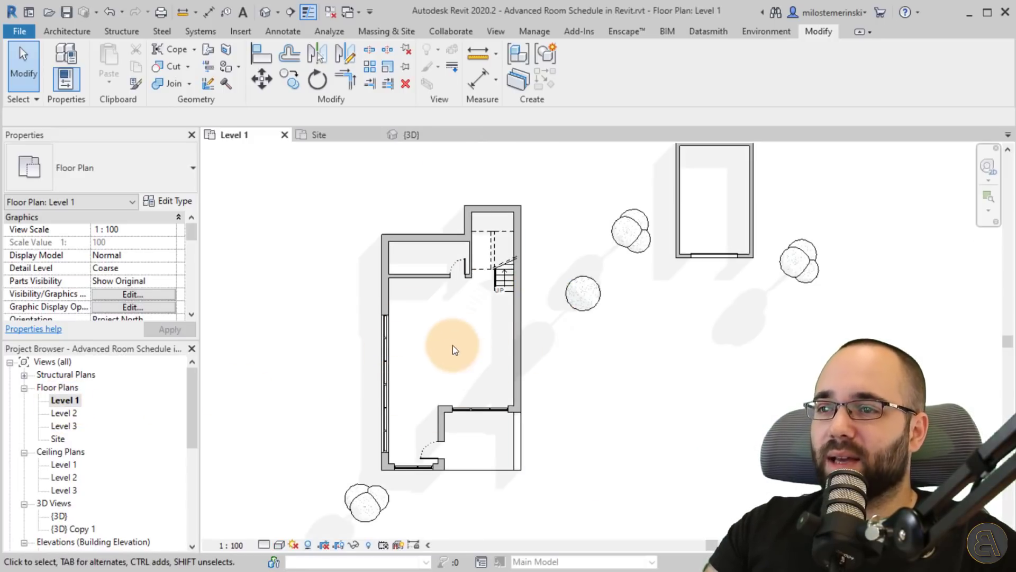
{"action": "middle_click_drag", "start_coordinate": [453, 345], "coordinate": [431, 367]}
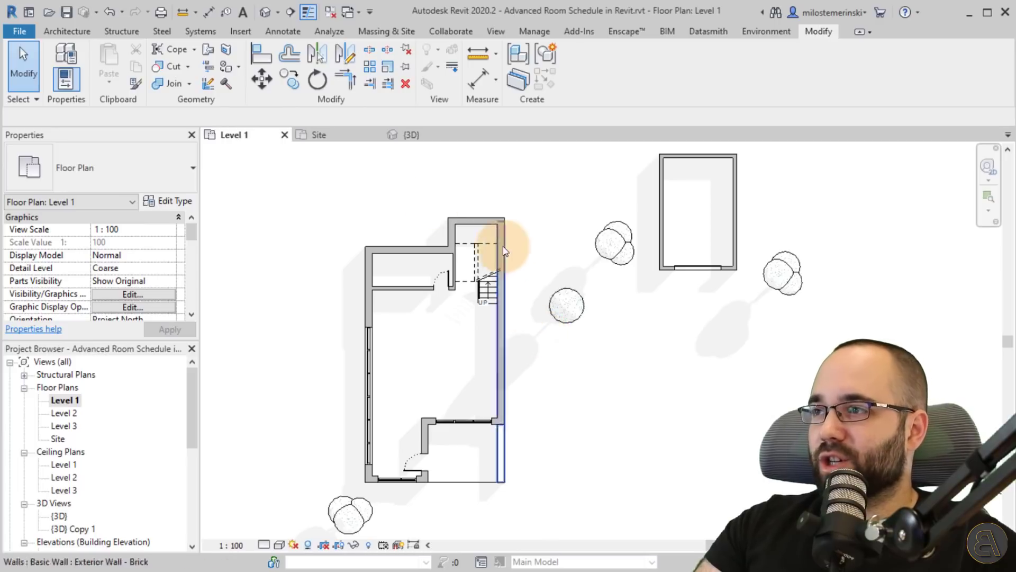
{"action": "left_click", "coordinate": [65, 31]}
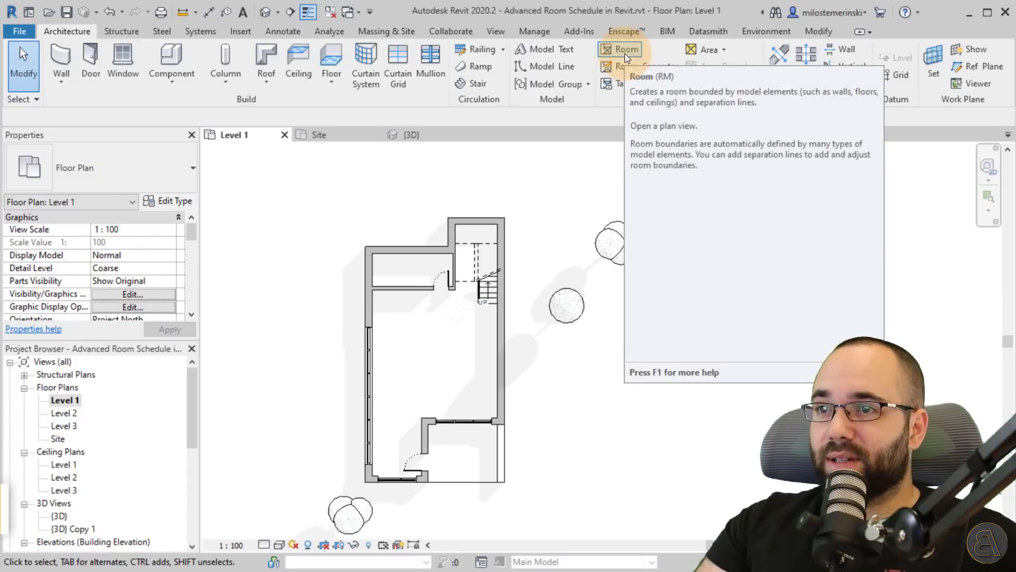
{"action": "left_click", "coordinate": [626, 53]}
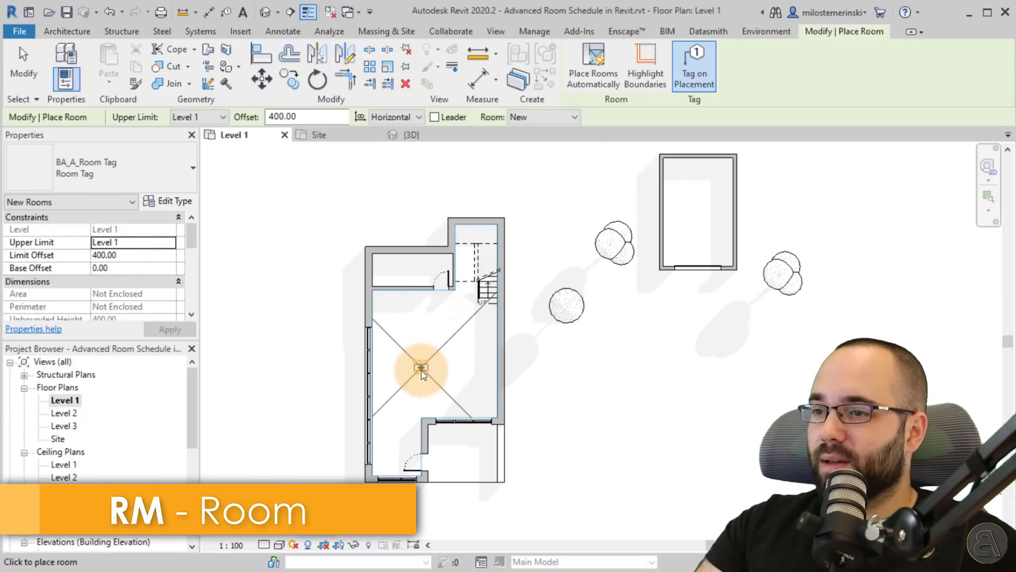
{"action": "left_click", "coordinate": [421, 353]}
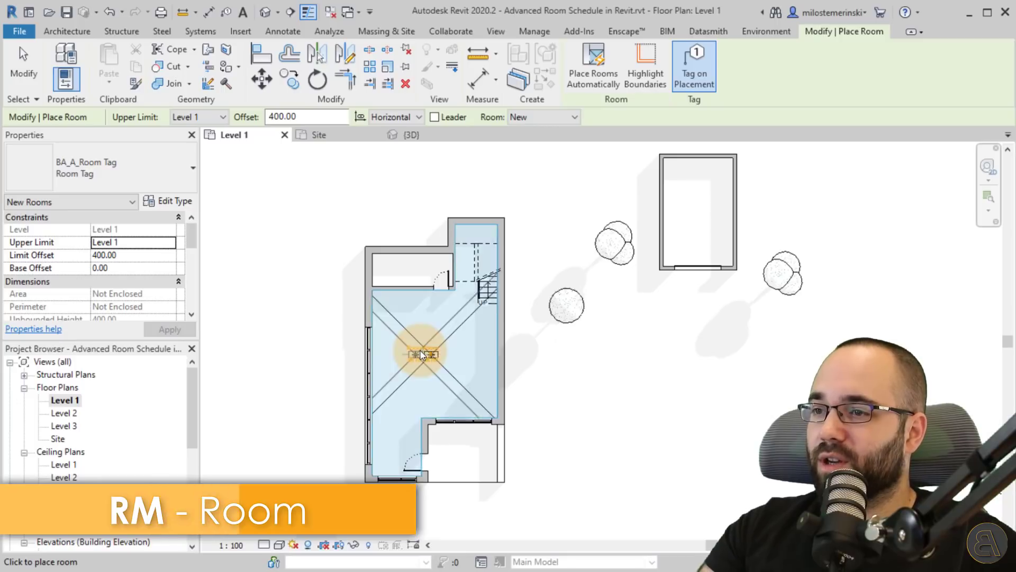
{"action": "scroll", "coordinate": [415, 365], "scroll_direction": "up", "scroll_amount": 5}
{"action": "key", "text": "Escape"}
{"action": "key", "text": "Escape"}
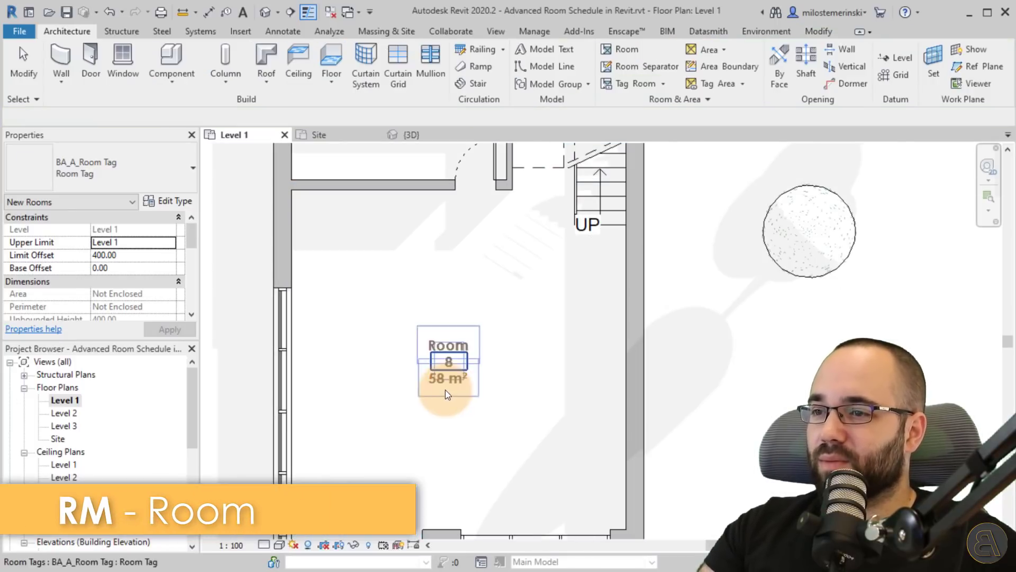
Step: Set the new Level 1 room's number to 1 and its name to Living Room in its tag
{"action": "scroll", "coordinate": [450, 370], "scroll_direction": "up", "scroll_amount": 5}
{"action": "double_click", "coordinate": [448, 352]}
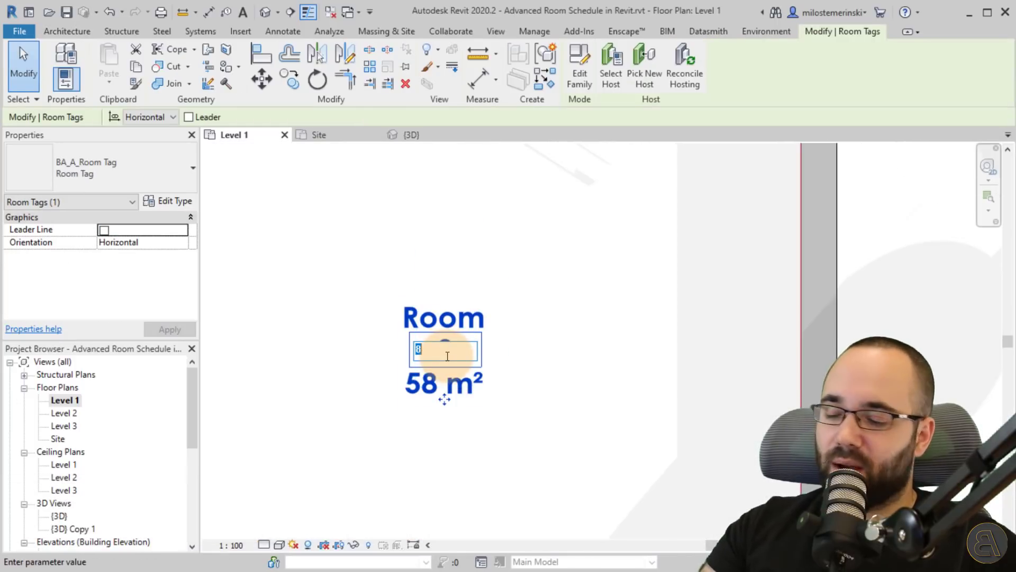
{"action": "type", "text": "1"}
{"action": "key", "text": "Return"}
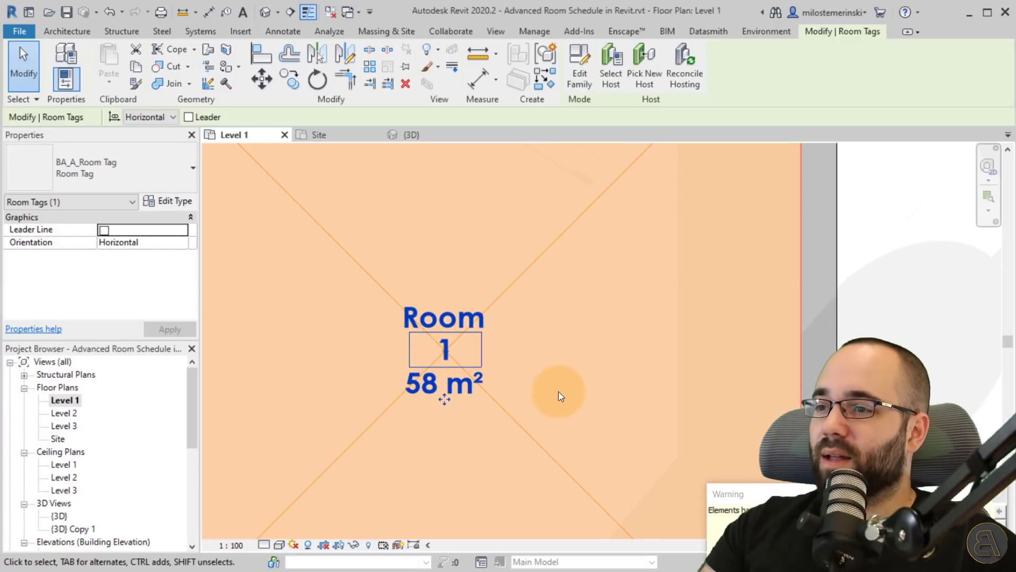
{"action": "left_click", "coordinate": [562, 385]}
{"action": "left_click", "coordinate": [449, 320]}
{"action": "left_click", "coordinate": [450, 320]}
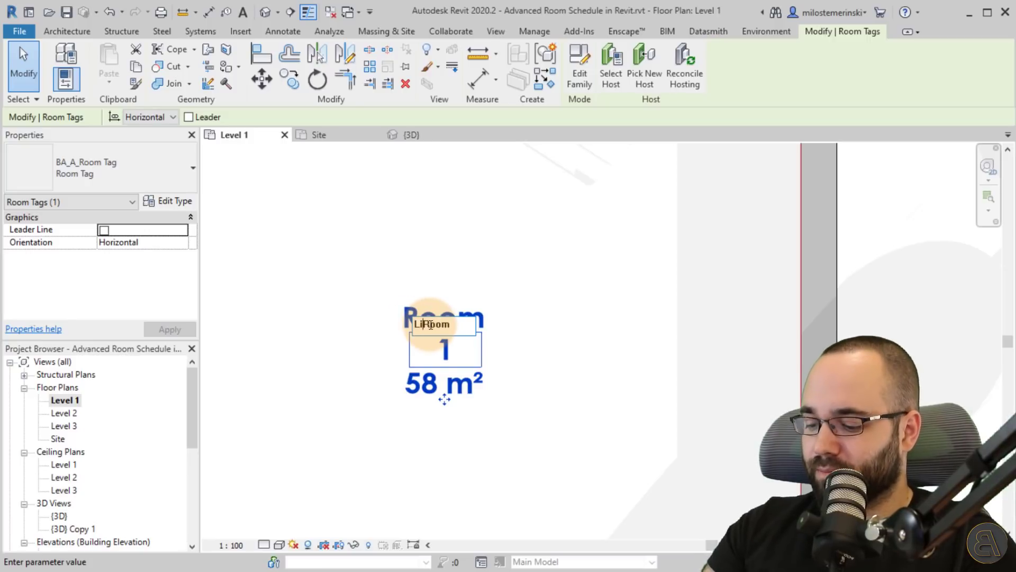
{"action": "key", "text": "Return"}
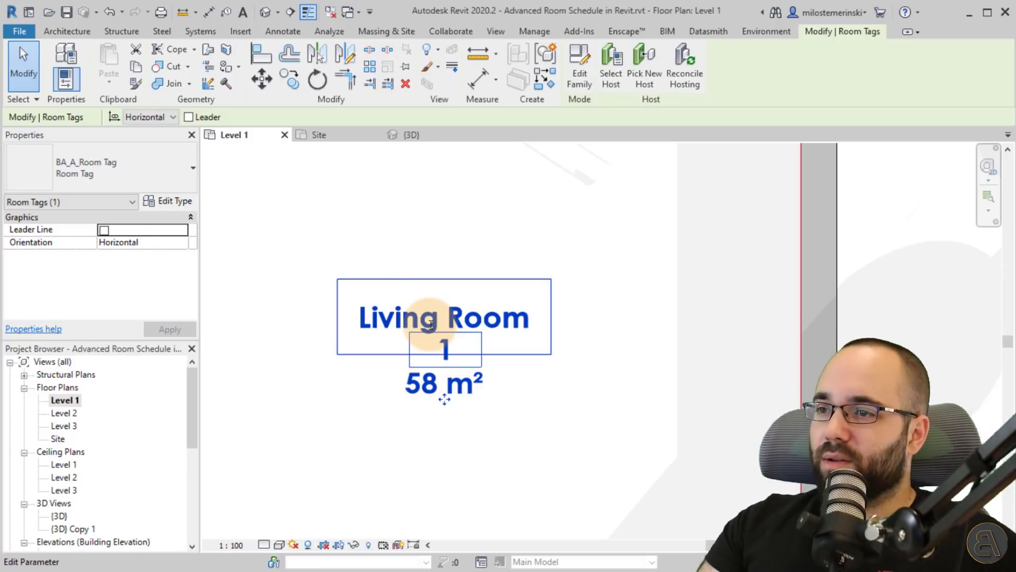
{"action": "left_click", "coordinate": [390, 263]}
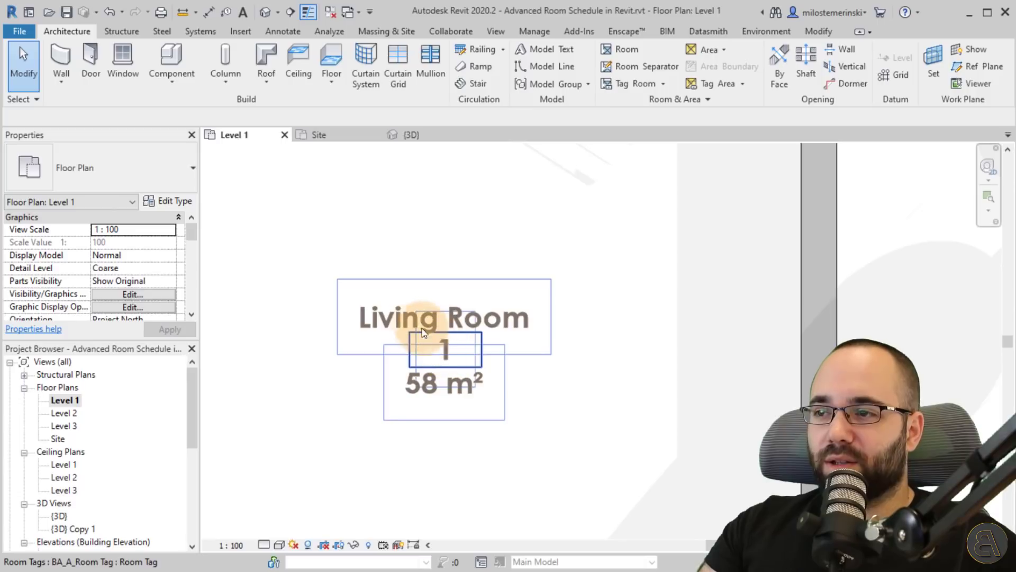
{"action": "left_click", "coordinate": [387, 322]}
{"action": "left_click", "coordinate": [387, 325]}
{"action": "left_click", "coordinate": [385, 352]}
{"action": "left_click", "coordinate": [447, 359]}
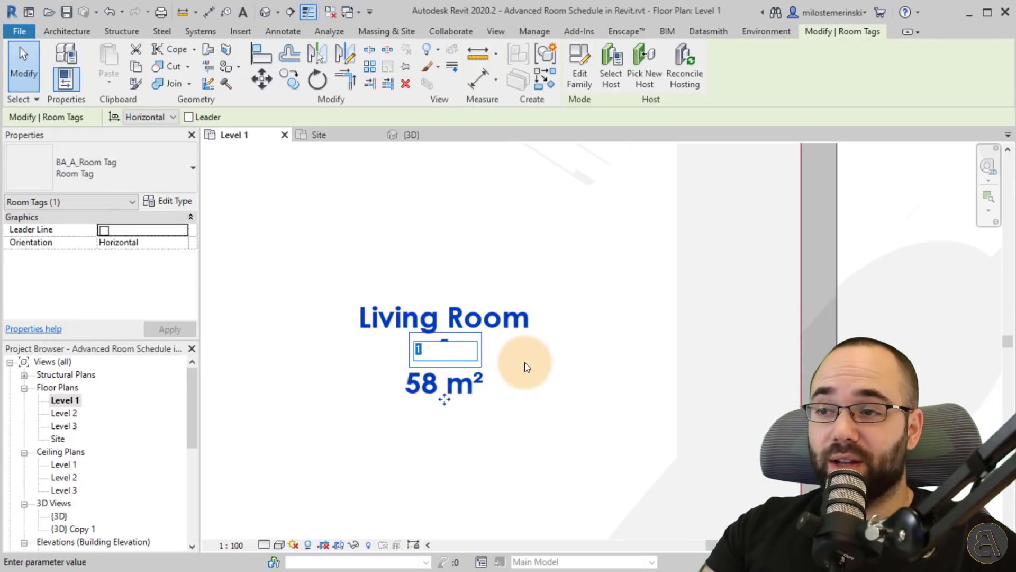
{"action": "left_click", "coordinate": [521, 396]}
{"action": "scroll", "coordinate": [525, 402], "scroll_direction": "down", "scroll_amount": 3}
{"action": "left_click", "coordinate": [565, 409]}
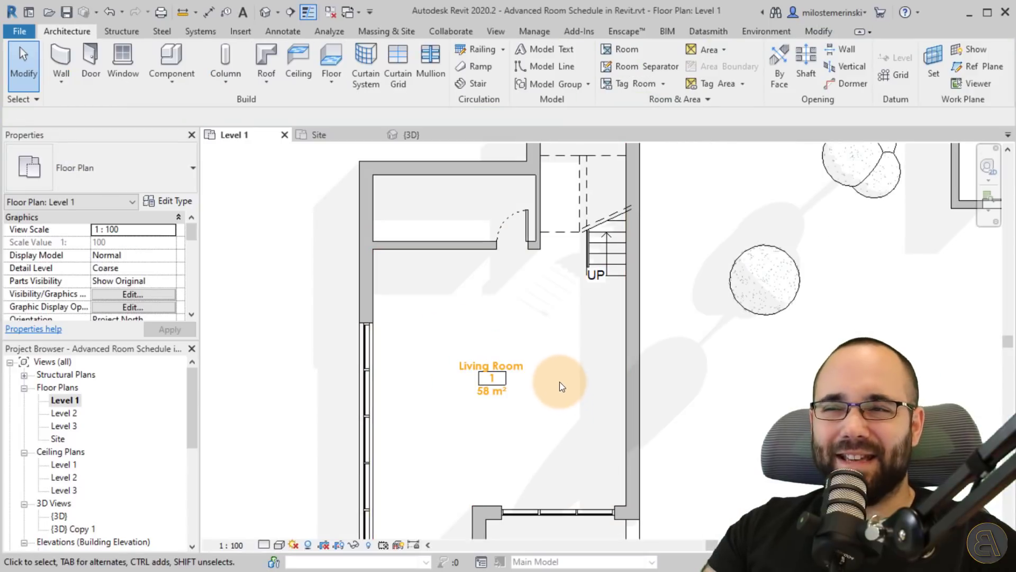
Step: Place a tagged room in the small enclosed space beside the stairs on Level 1
{"action": "left_click", "coordinate": [623, 49]}
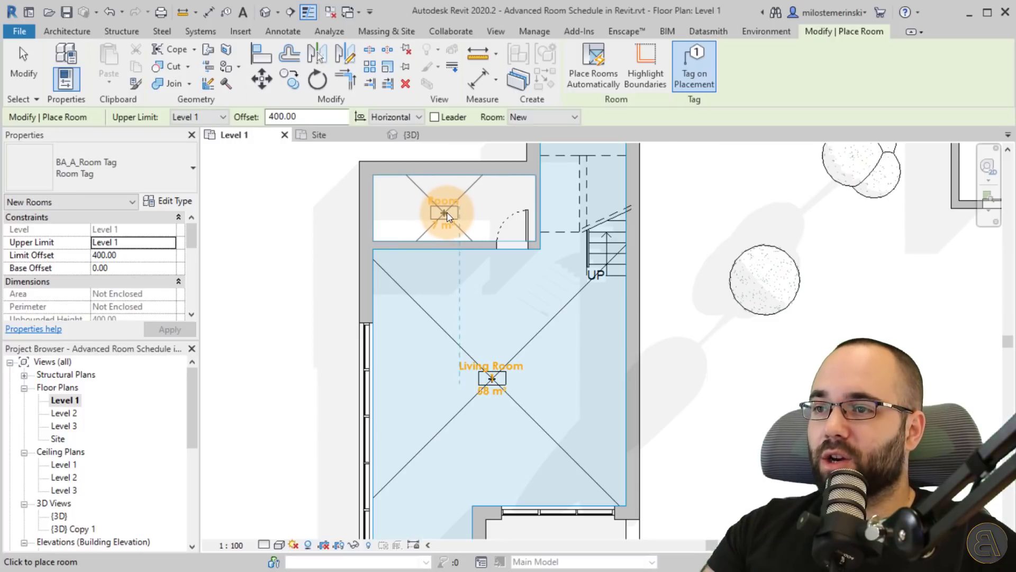
{"action": "left_click", "coordinate": [447, 216]}
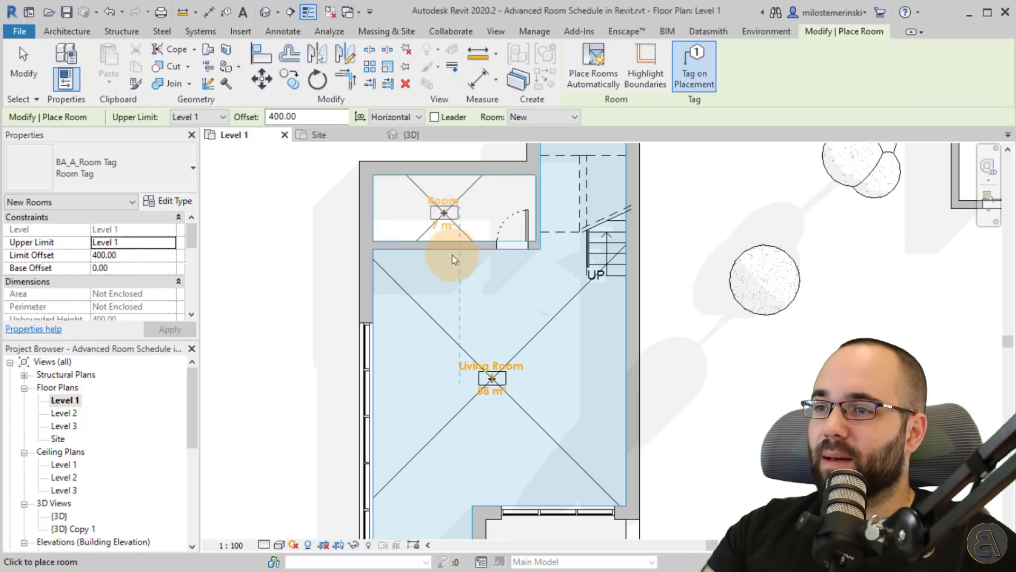
{"action": "key", "text": "Escape"}
{"action": "key", "text": "Escape"}
Step: Name the small room beside the stairs Bathroom and set its number to 2
{"action": "left_click", "coordinate": [452, 212]}
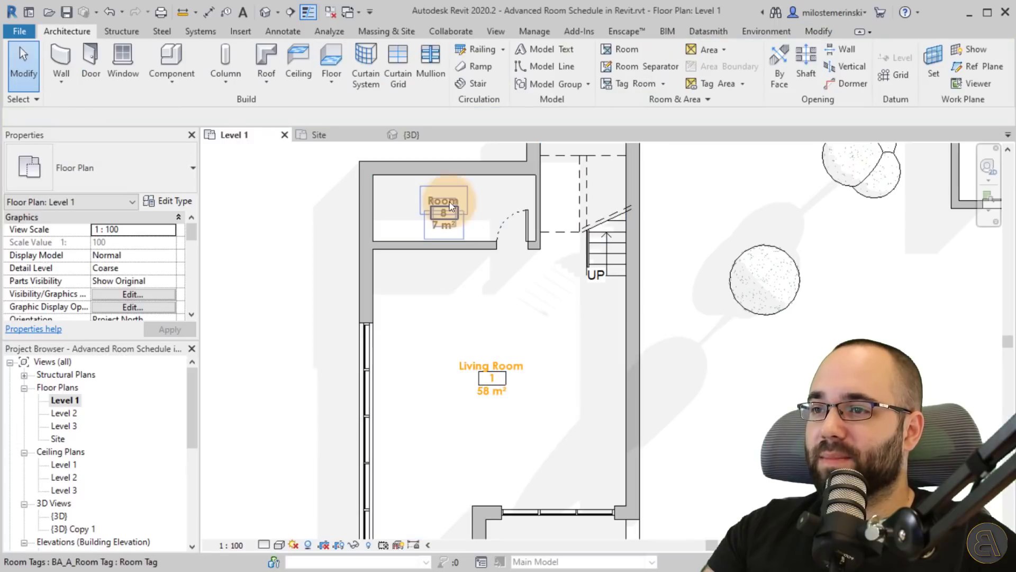
{"action": "left_click", "coordinate": [449, 202]}
{"action": "left_click", "coordinate": [449, 198]}
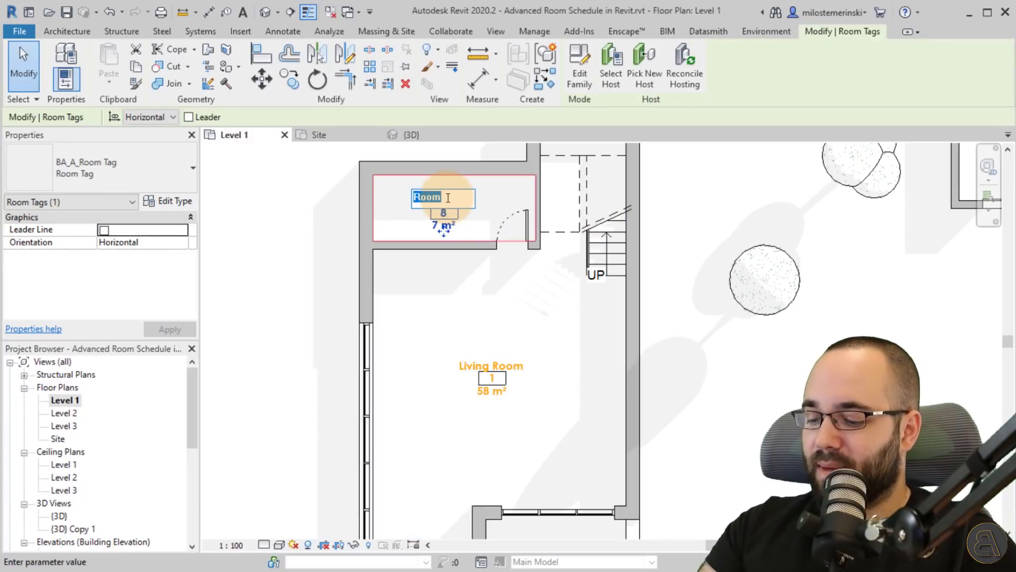
{"action": "type", "text": "Bathroom"}
{"action": "left_click", "coordinate": [446, 224]}
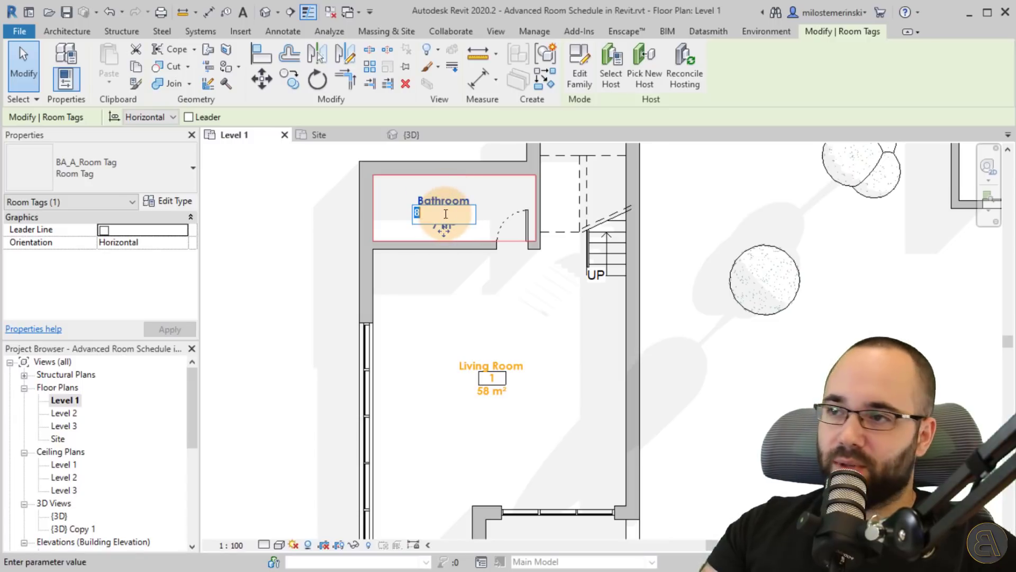
{"action": "type", "text": "2"}
{"action": "left_click", "coordinate": [521, 297]}
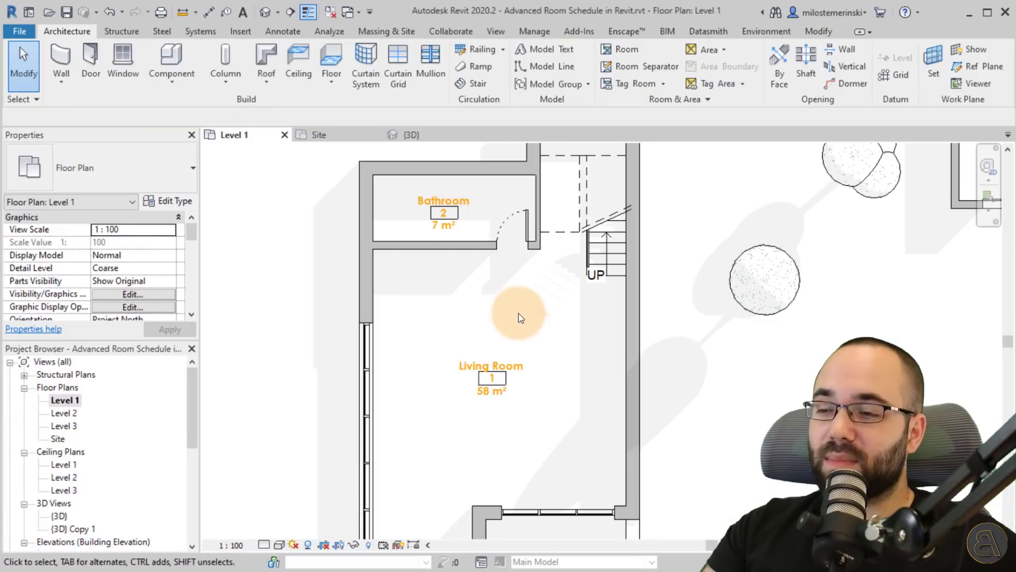
Step: Open the Level 2 floor plan and place a tagged room in the enclosed space between the glazed walls
{"action": "scroll", "coordinate": [515, 313], "scroll_direction": "down", "scroll_amount": 2}
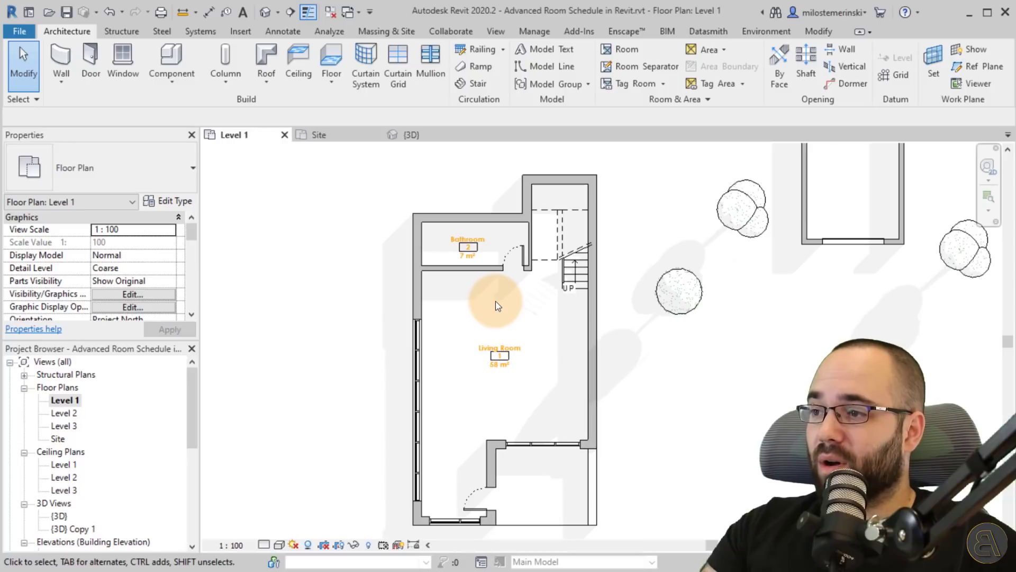
{"action": "double_click", "coordinate": [64, 414]}
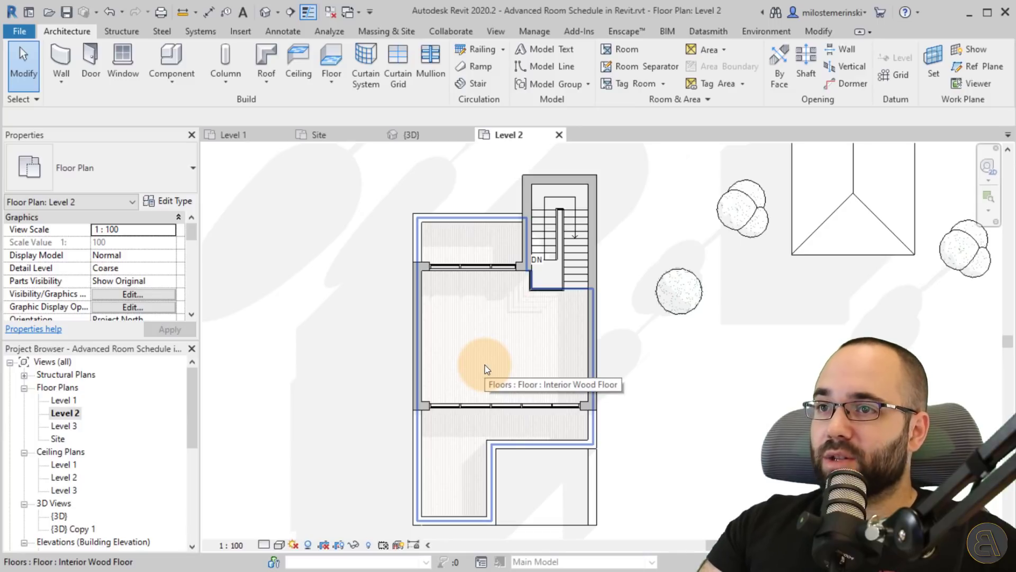
{"action": "left_click", "coordinate": [624, 53]}
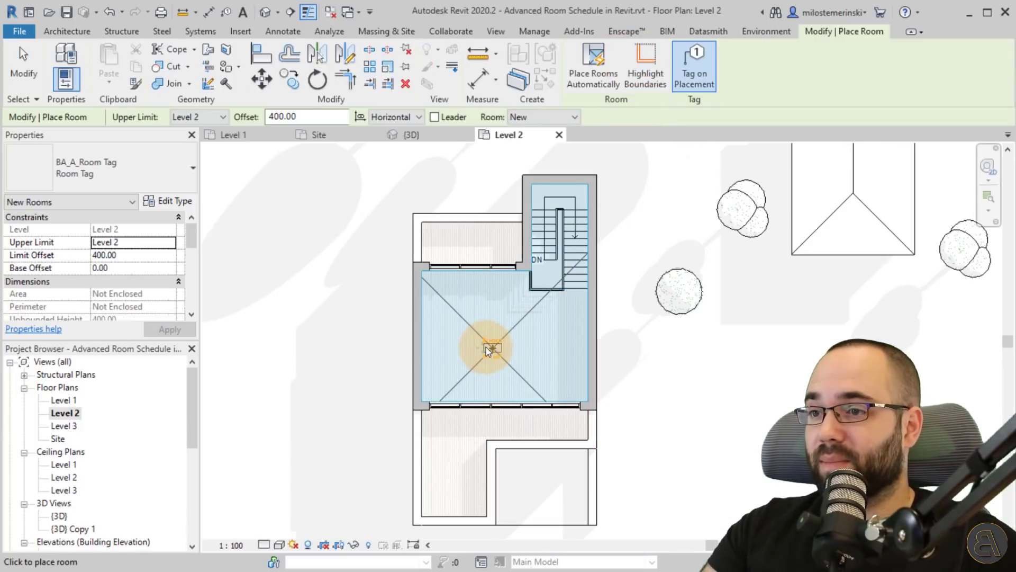
{"action": "scroll", "coordinate": [486, 354], "scroll_direction": "up", "scroll_amount": 4}
{"action": "left_click", "coordinate": [492, 344]}
{"action": "key", "text": "Escape"}
{"action": "key", "text": "Escape"}
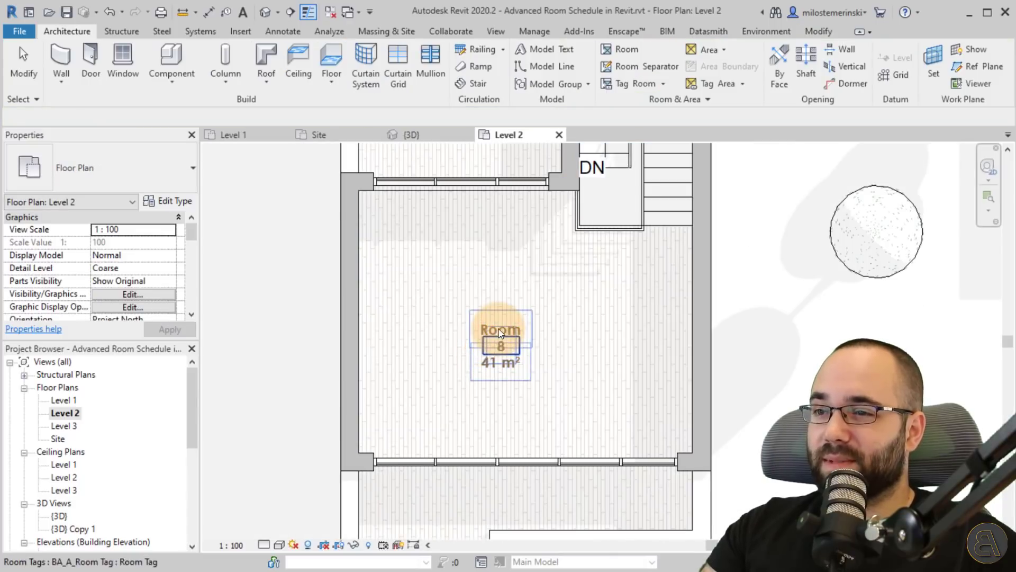
Step: Name the Level 2 room Bedroom and set its number to 3
{"action": "left_click", "coordinate": [500, 332]}
{"action": "left_click", "coordinate": [499, 329]}
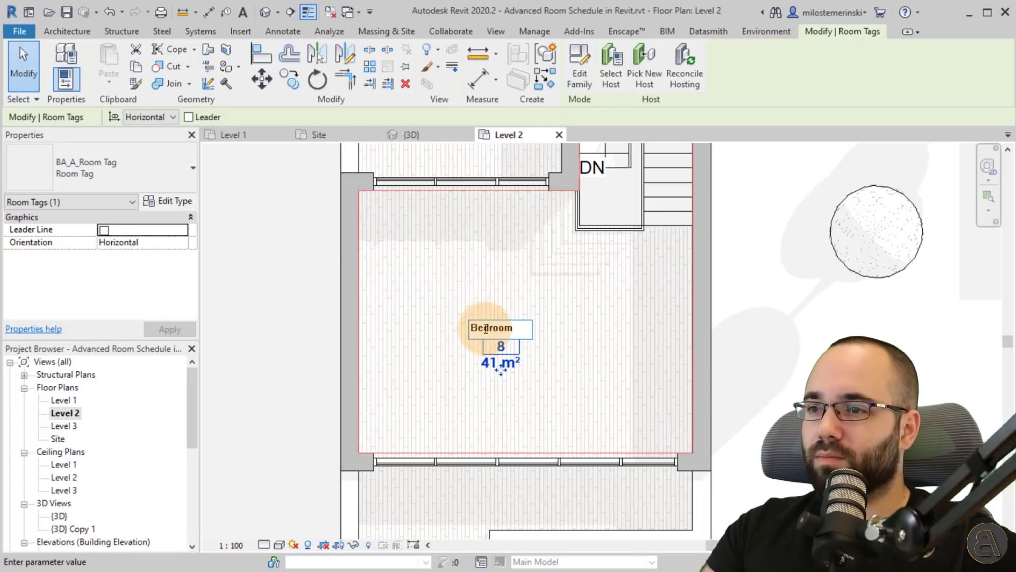
{"action": "left_click", "coordinate": [502, 347]}
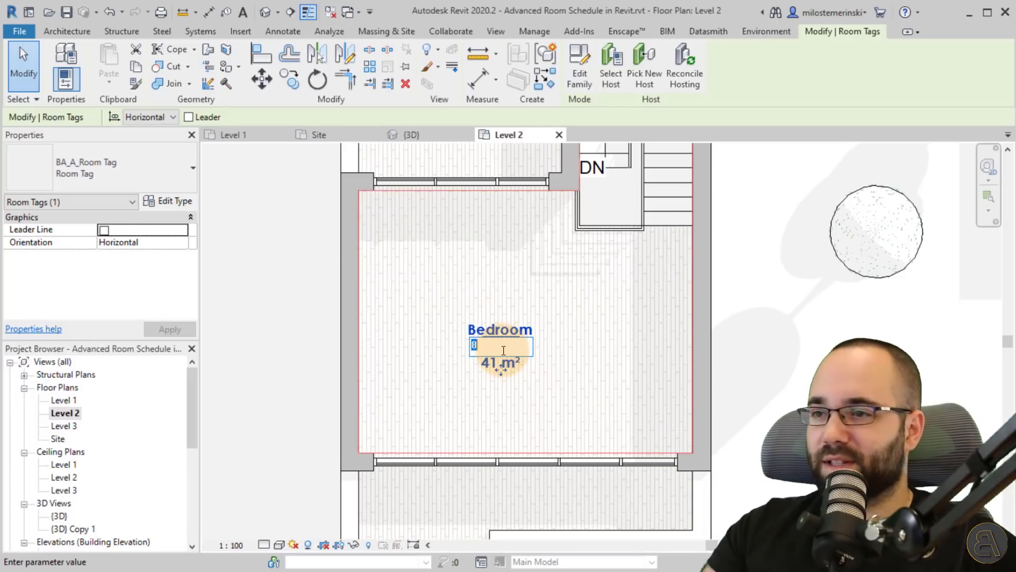
{"action": "type", "text": "3"}
{"action": "left_click", "coordinate": [601, 380]}
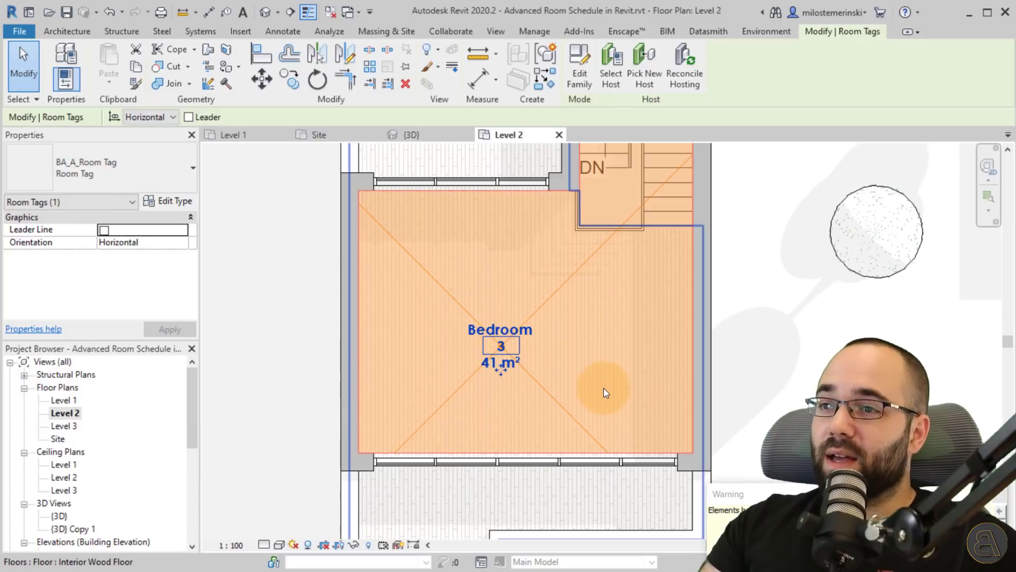
{"action": "left_click", "coordinate": [601, 380]}
{"action": "key", "text": "Escape"}
{"action": "scroll", "coordinate": [547, 397], "scroll_direction": "down", "scroll_amount": 2}
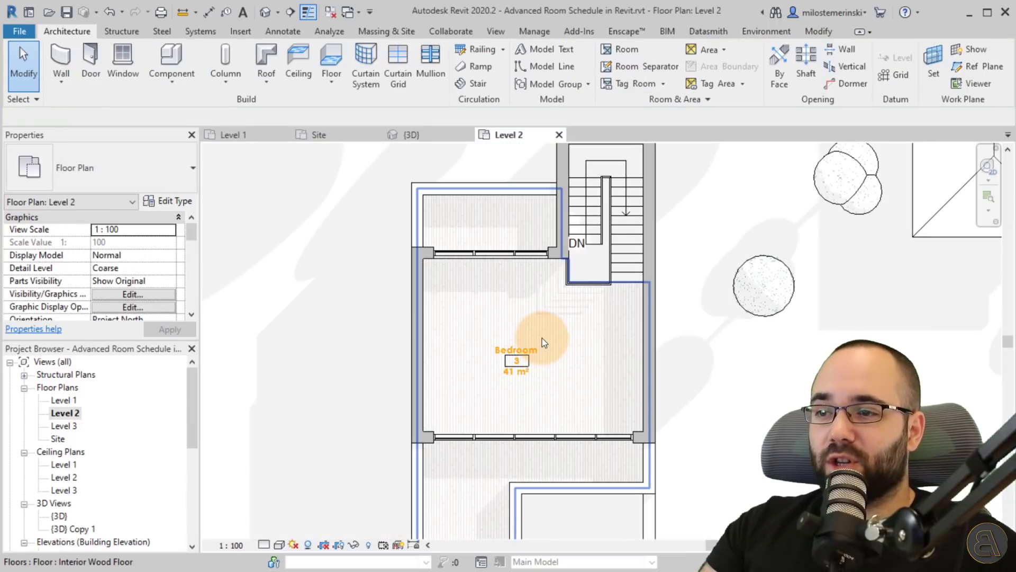
Step: Select the Level 2 bedroom's room area and compare its extent over the stairs with the Level 1 plan
{"action": "left_click", "coordinate": [510, 368]}
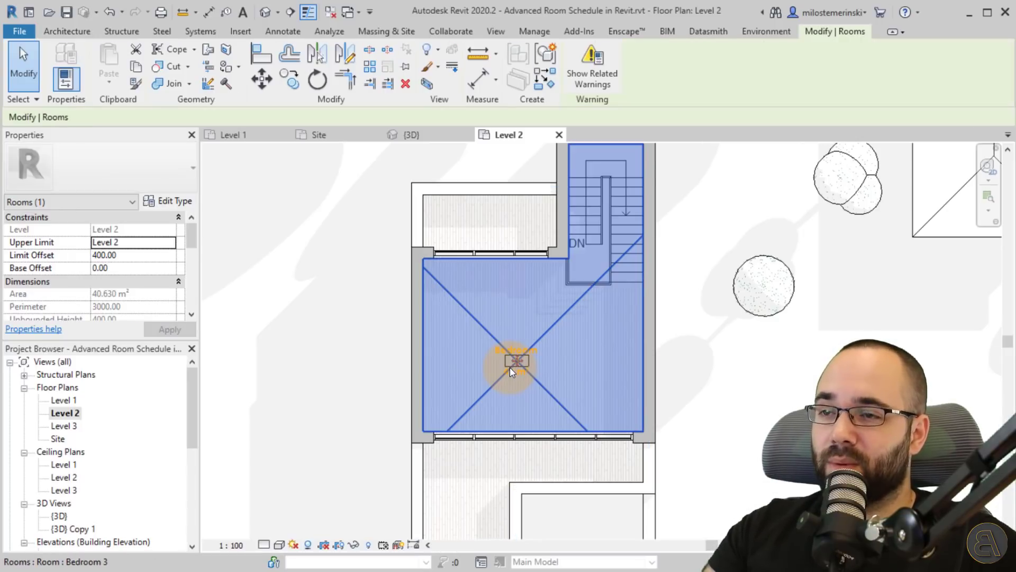
{"action": "middle_click_drag", "start_coordinate": [512, 335], "coordinate": [509, 350]}
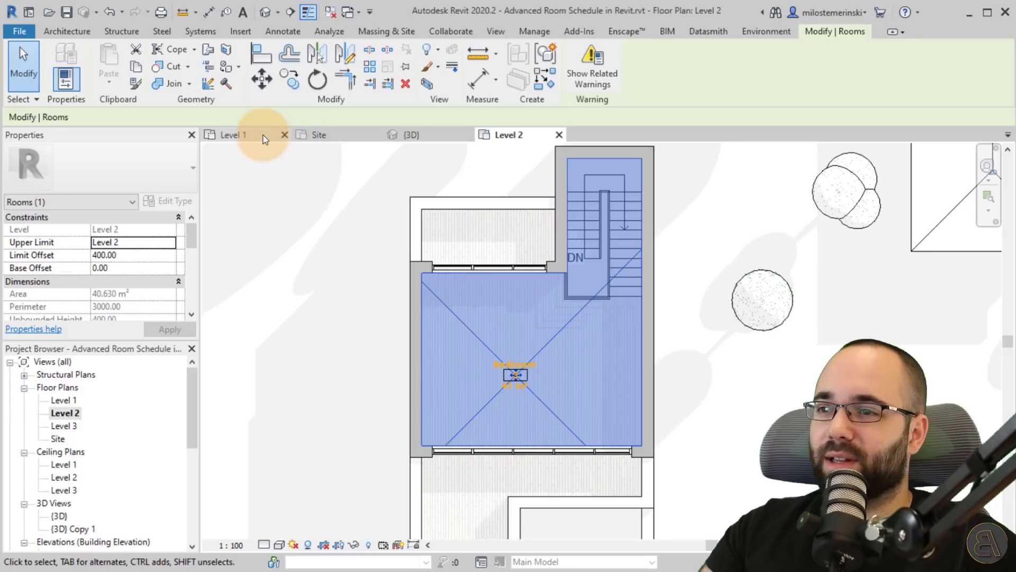
{"action": "left_click", "coordinate": [233, 134]}
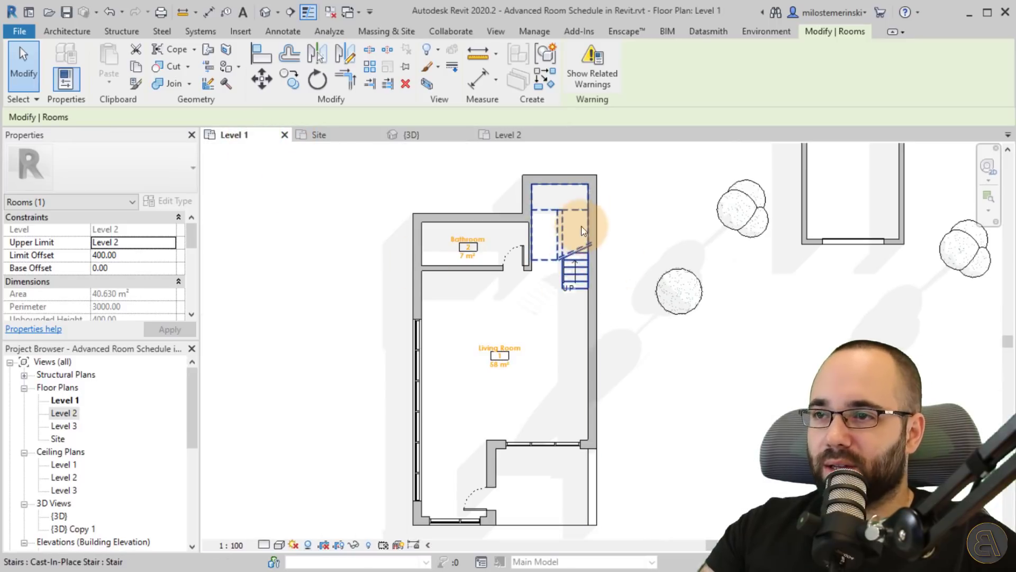
{"action": "left_click", "coordinate": [508, 135]}
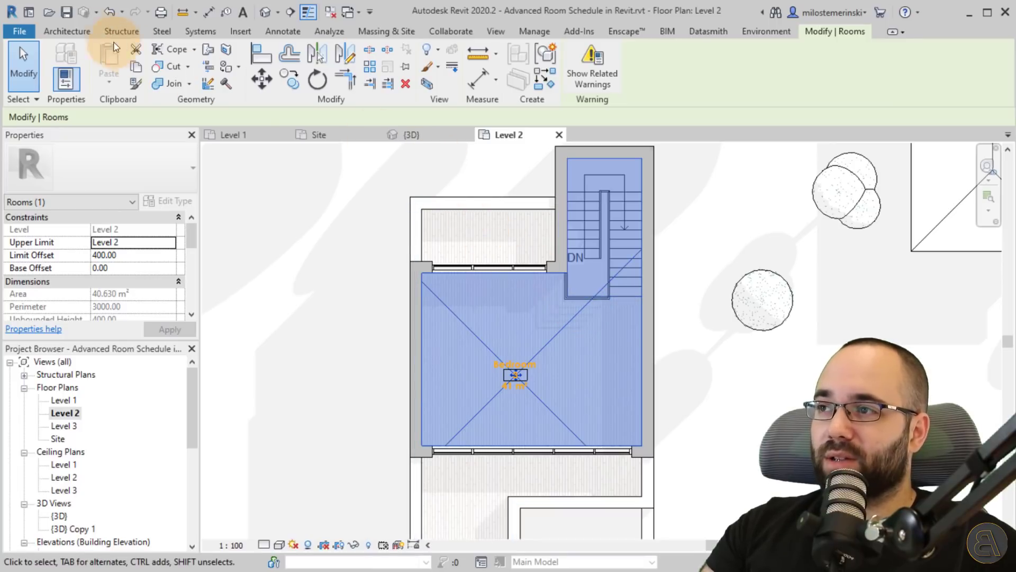
Step: Draw room separation lines along the stair opening from the inner wall corner, across to the exterior wall, dividing the stairs from the bedroom
{"action": "left_click", "coordinate": [84, 34]}
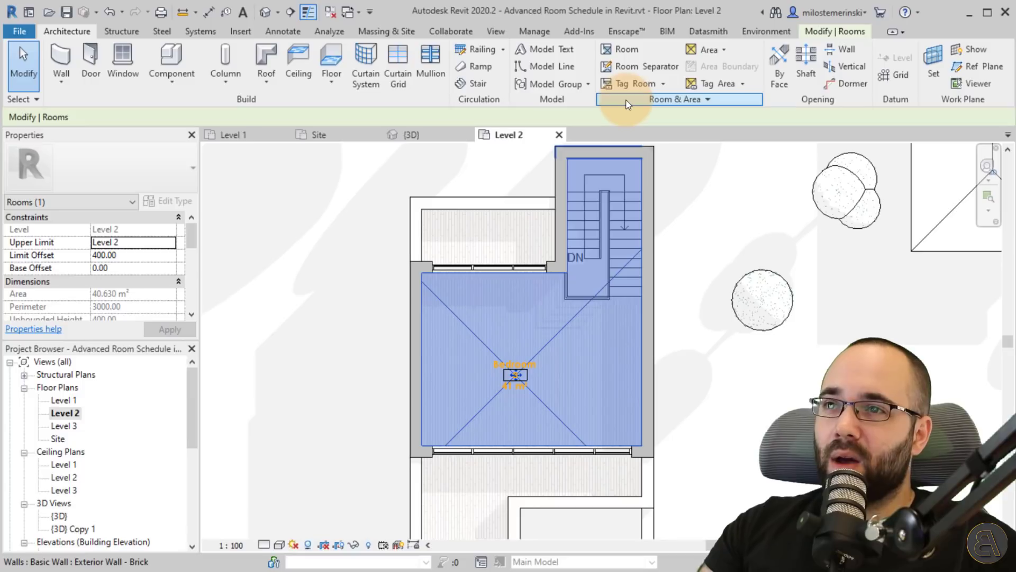
{"action": "left_click", "coordinate": [629, 69]}
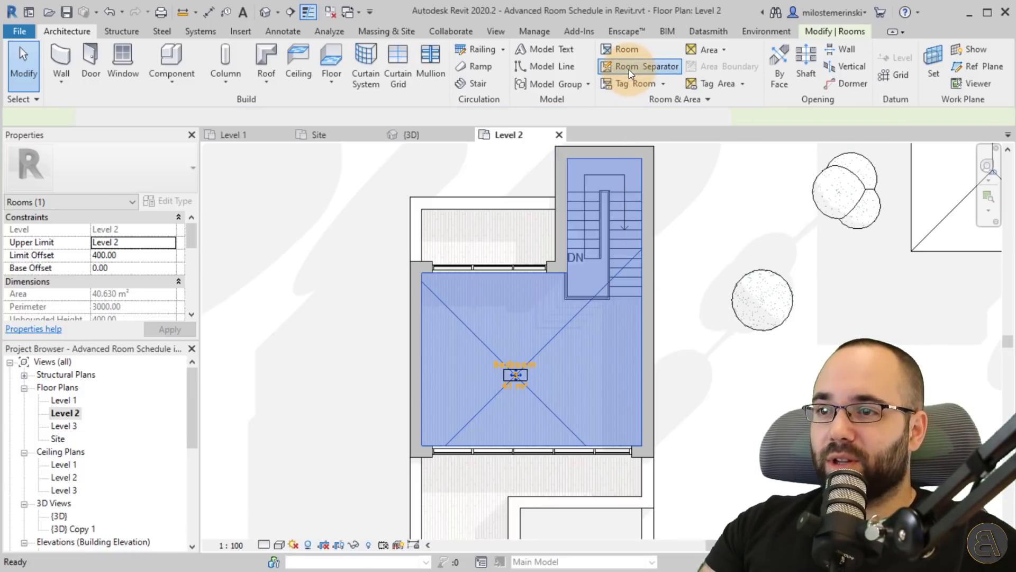
{"action": "scroll", "coordinate": [565, 271], "scroll_direction": "up", "scroll_amount": 5}
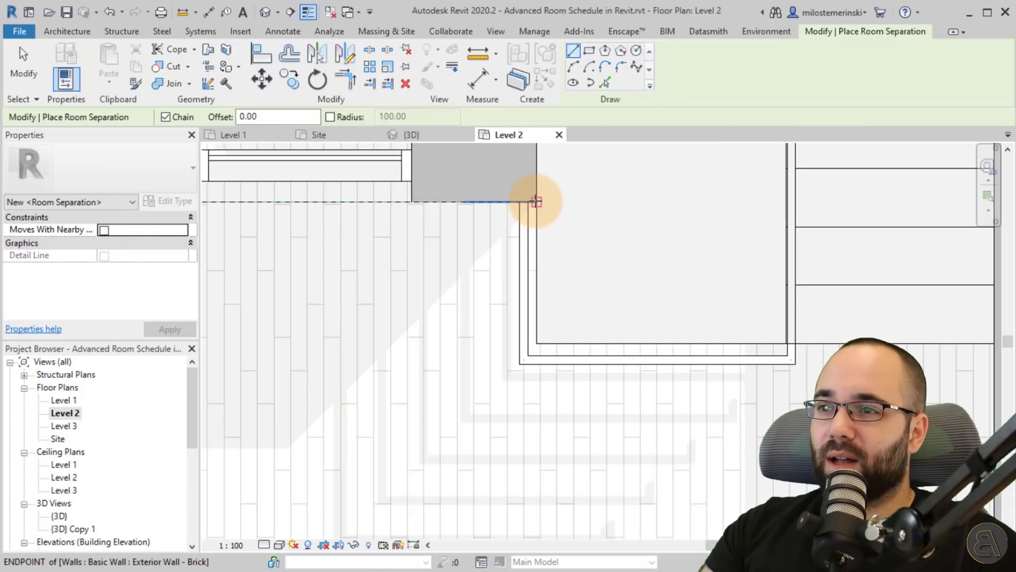
{"action": "left_click", "coordinate": [536, 202]}
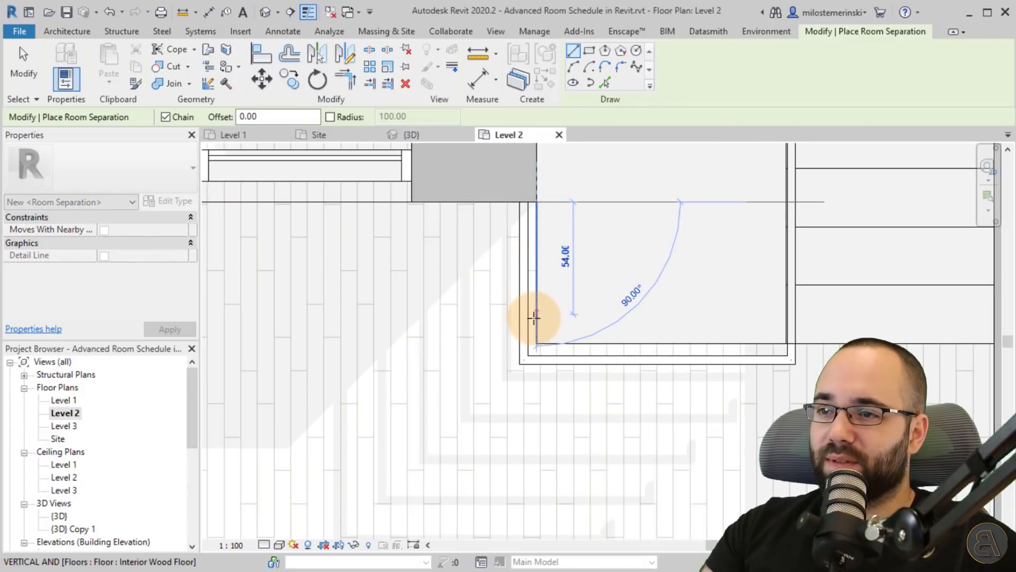
{"action": "left_click", "coordinate": [535, 343]}
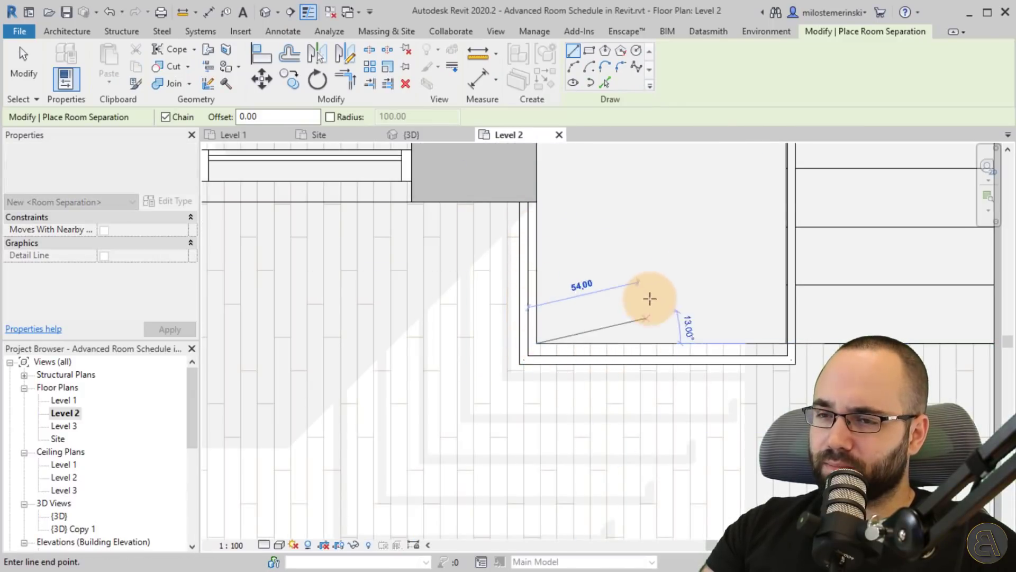
{"action": "scroll", "coordinate": [666, 322], "scroll_direction": "down", "scroll_amount": 2}
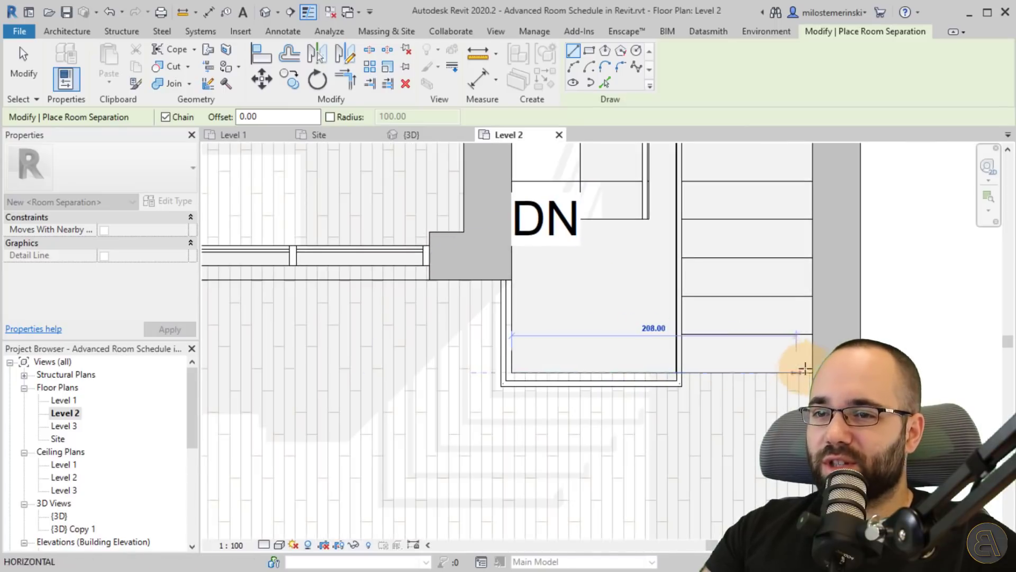
{"action": "left_click", "coordinate": [838, 372]}
{"action": "scroll", "coordinate": [762, 343], "scroll_direction": "down", "scroll_amount": 3}
{"action": "key", "text": "Escape"}
{"action": "key", "text": "Escape"}
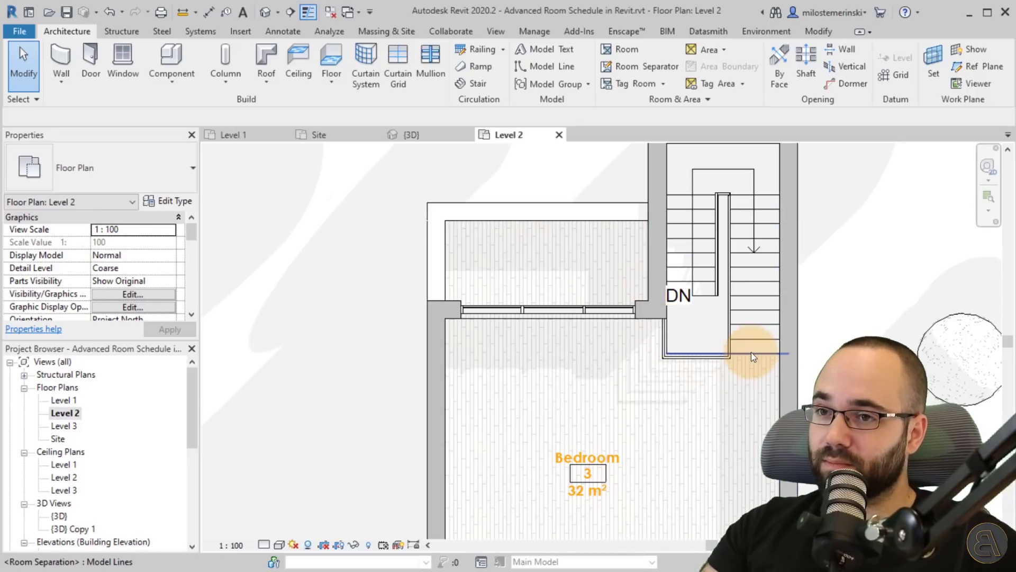
Step: Select the Level 2 bedroom's room area and check its extent around the stair opening
{"action": "scroll", "coordinate": [669, 331], "scroll_direction": "down", "scroll_amount": 3}
{"action": "key", "text": "Tab"}
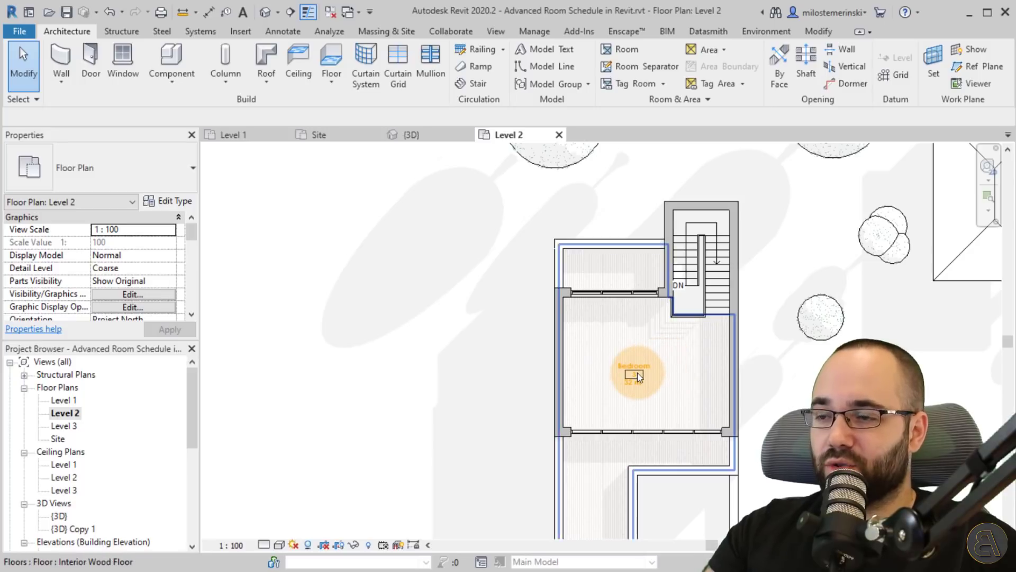
{"action": "left_click", "coordinate": [638, 374]}
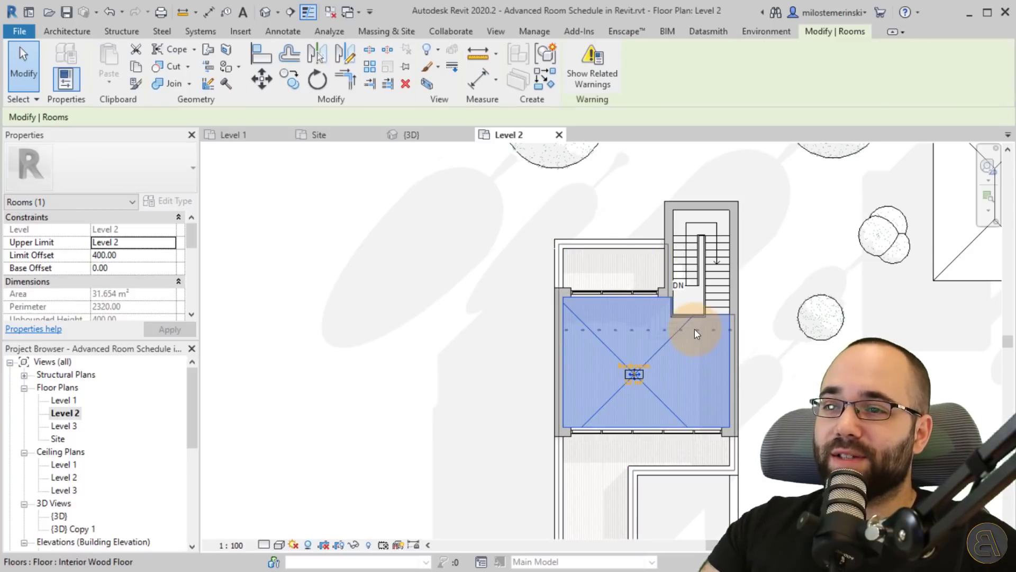
{"action": "scroll", "coordinate": [695, 329], "scroll_direction": "up", "scroll_amount": 2}
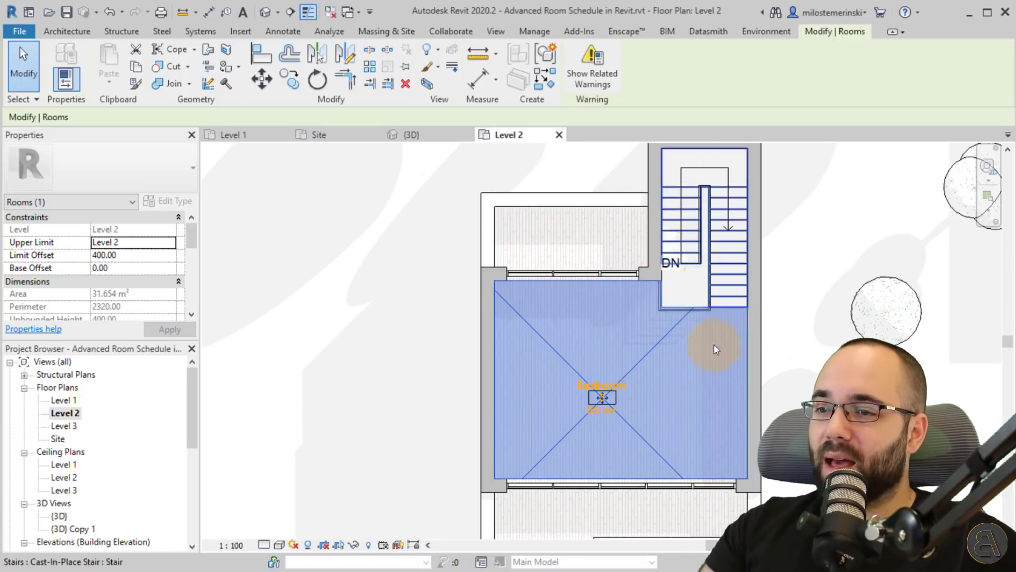
{"action": "scroll", "coordinate": [635, 302], "scroll_direction": "down", "scroll_amount": 2}
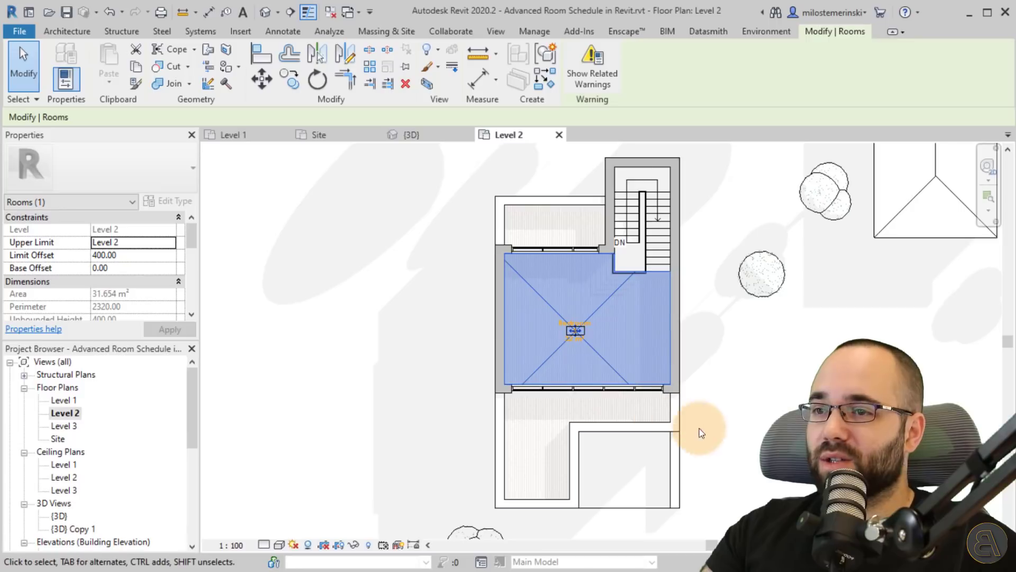
{"action": "left_click", "coordinate": [711, 399]}
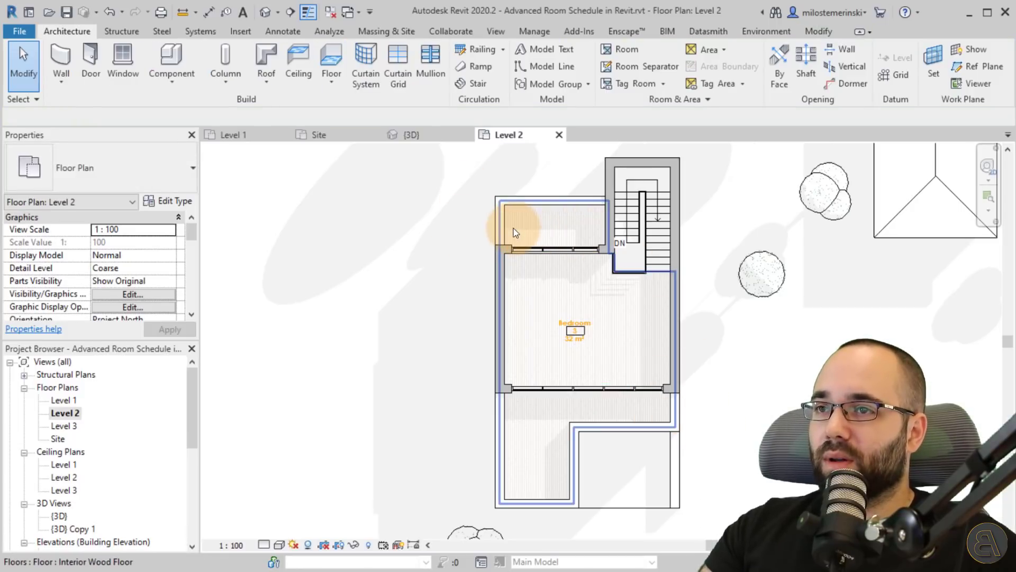
Step: Place a tagged room on the small balcony beside the stairwell on Level 2
{"action": "left_click", "coordinate": [620, 49]}
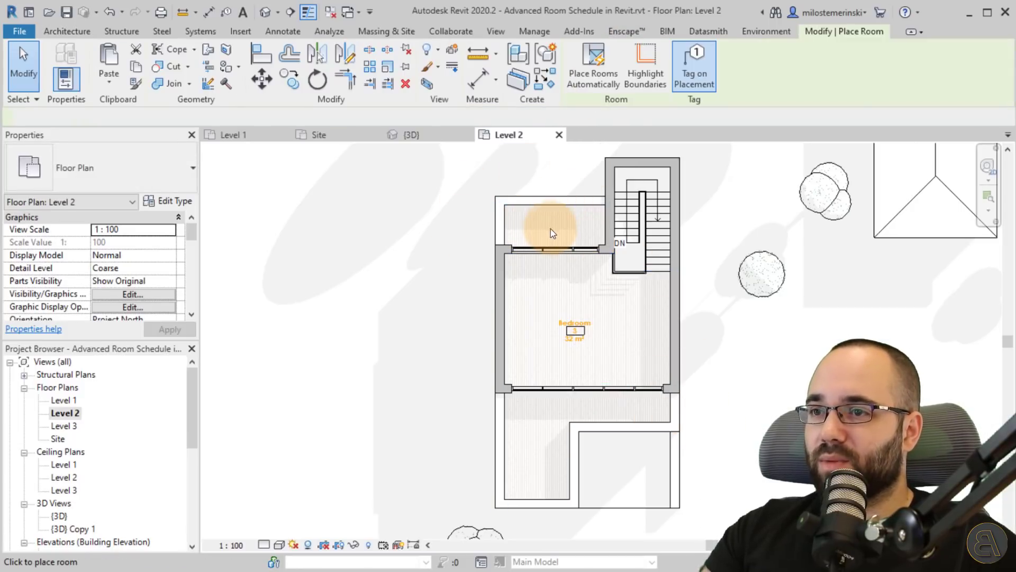
{"action": "scroll", "coordinate": [536, 214], "scroll_direction": "up", "scroll_amount": 3}
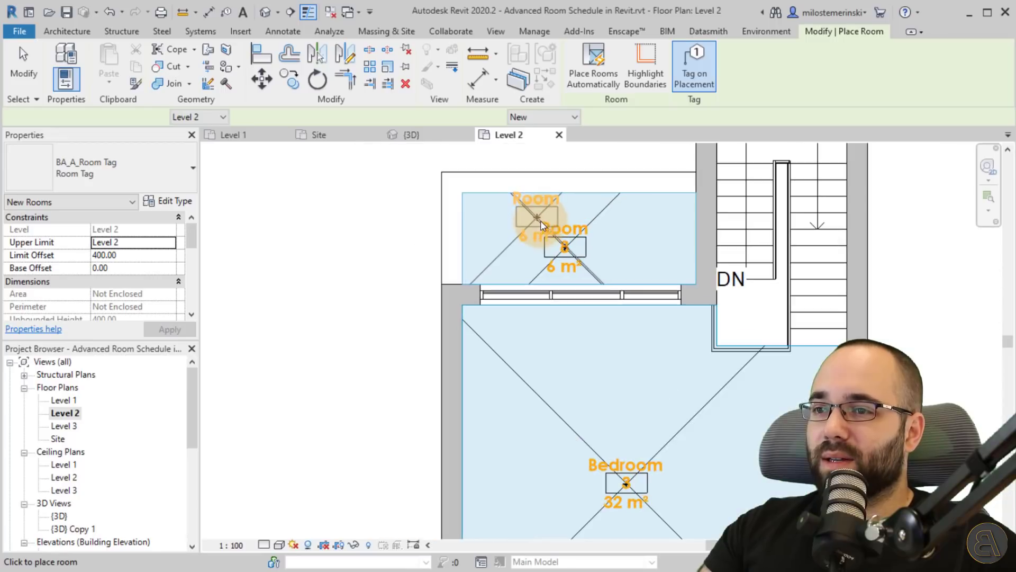
{"action": "left_click", "coordinate": [535, 215]}
{"action": "key", "text": "Escape"}
{"action": "key", "text": "Escape"}
Step: Name the small balcony's room Balcony 1 and set its number to 4
{"action": "double_click", "coordinate": [585, 227]}
{"action": "type", "text": "Balcony 1"}
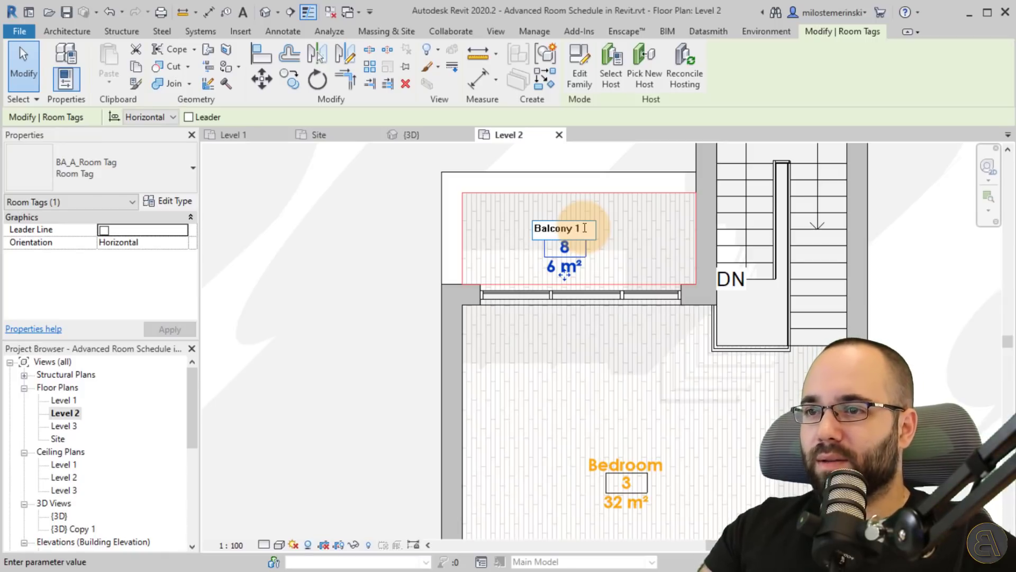
{"action": "left_click", "coordinate": [564, 246]}
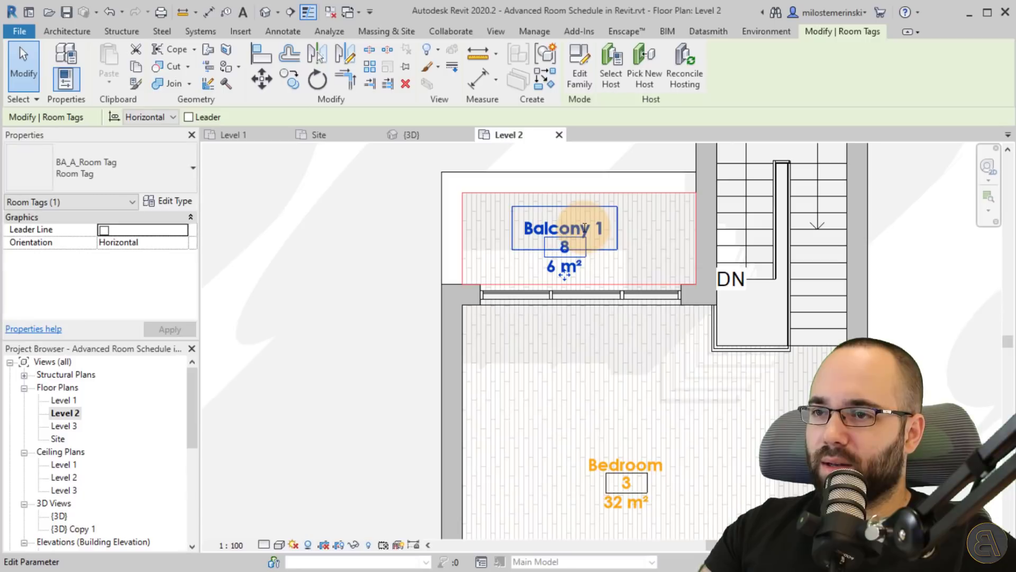
{"action": "left_click", "coordinate": [565, 245]}
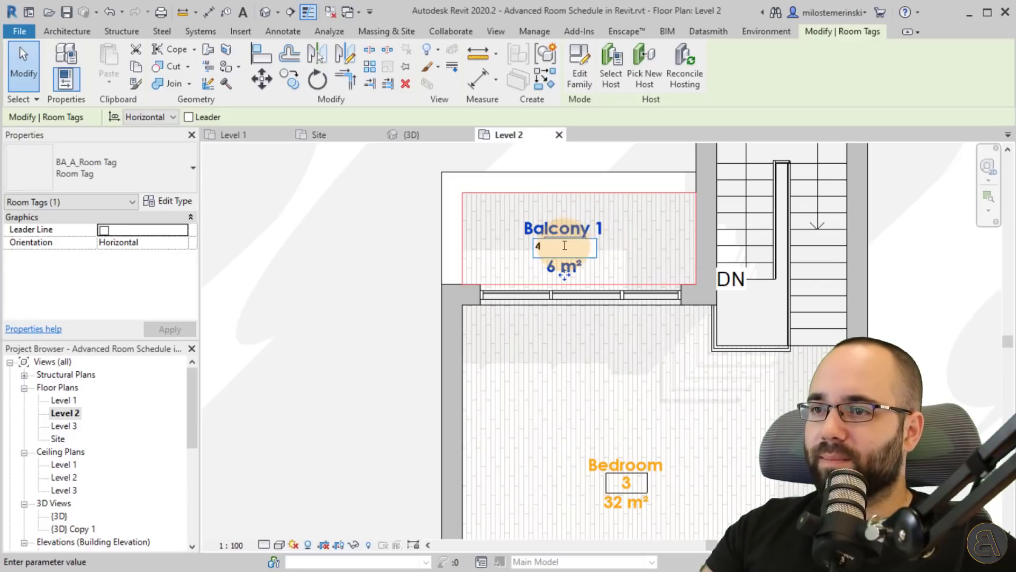
{"action": "key", "text": "Return"}
{"action": "left_click", "coordinate": [347, 243]}
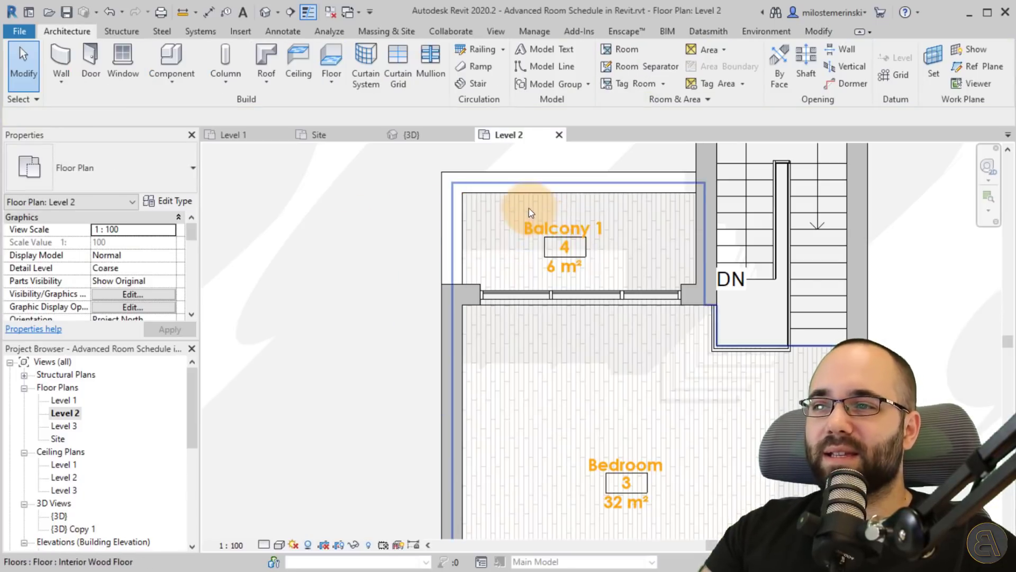
Step: Examine the small balcony and its parapet walls up close in the 3D view
{"action": "scroll", "coordinate": [530, 208], "scroll_direction": "down", "scroll_amount": 2}
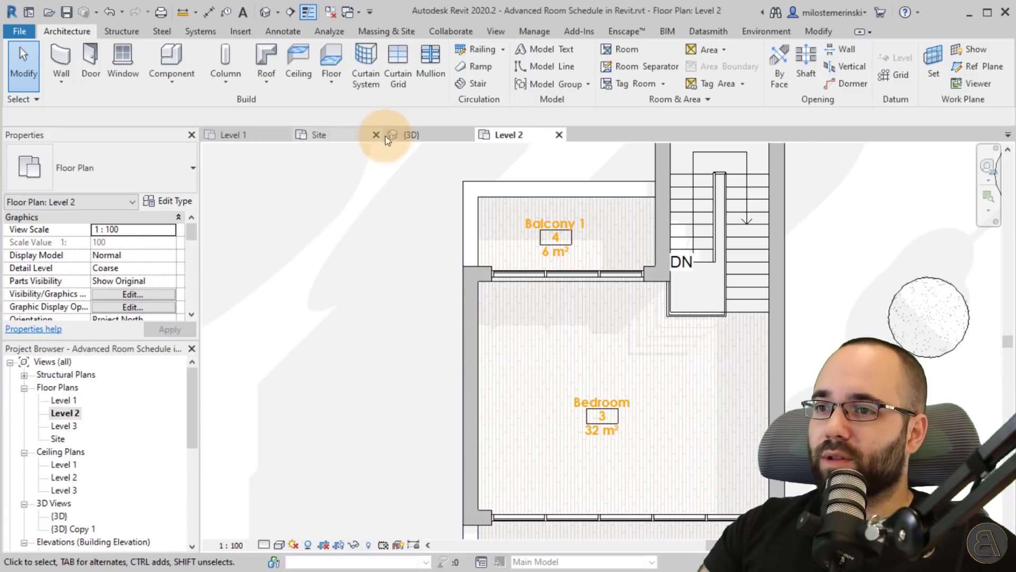
{"action": "left_click", "coordinate": [402, 135]}
{"action": "middle_click_drag", "start_coordinate": [517, 291], "coordinate": [472, 348], "text": "shift"}
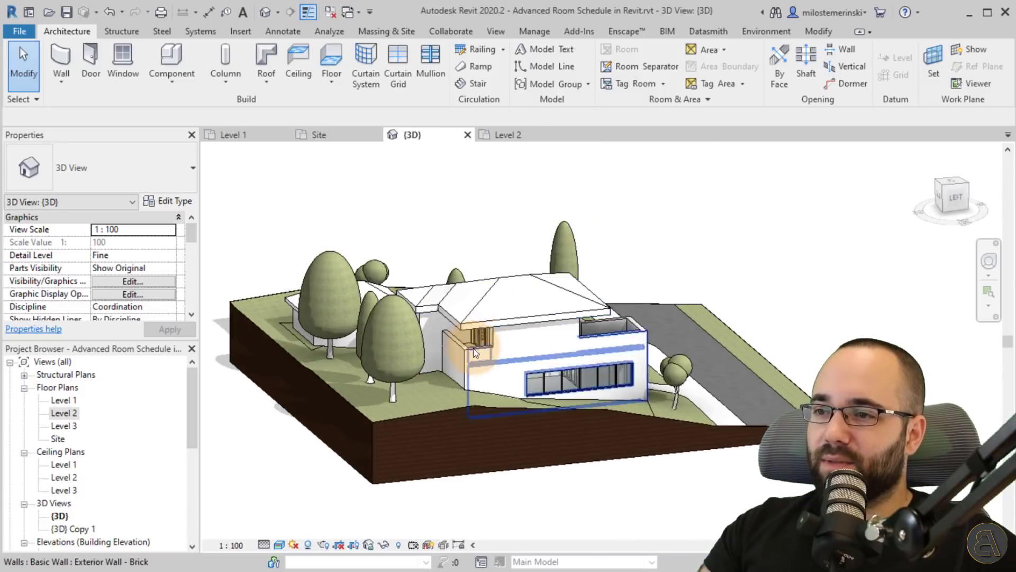
{"action": "scroll", "coordinate": [473, 347], "scroll_direction": "up", "scroll_amount": 10}
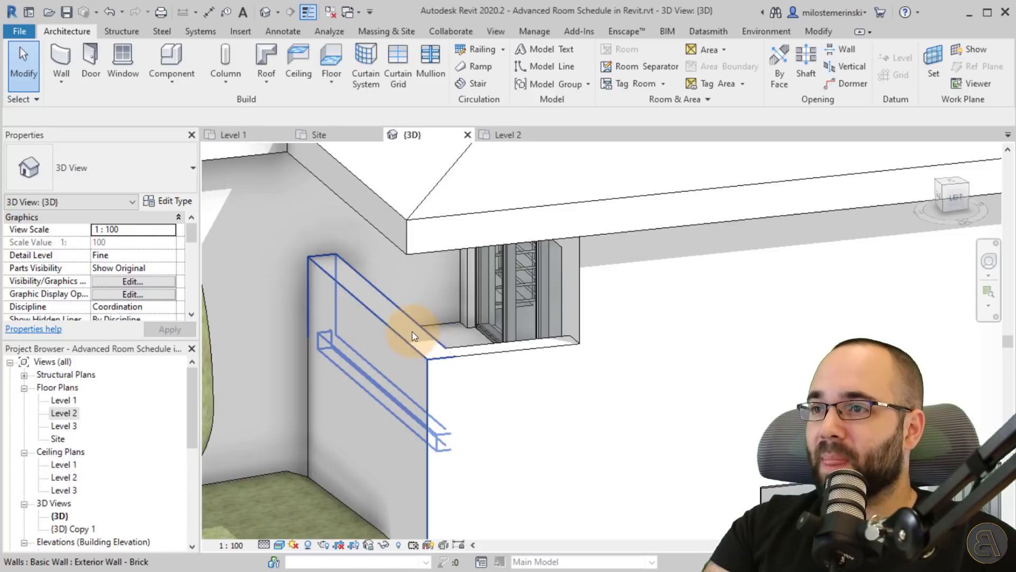
Step: Return to the Level 2 floor plan and place a tagged room on the L-shaped balcony below the bedroom
{"action": "left_click", "coordinate": [509, 135]}
{"action": "mouse_move", "coordinate": [566, 381]}
{"action": "middle_mouse_down"}
{"action": "mouse_move", "coordinate": [513, 231]}
{"action": "mouse_move", "coordinate": [454, 158]}
{"action": "middle_mouse_up"}
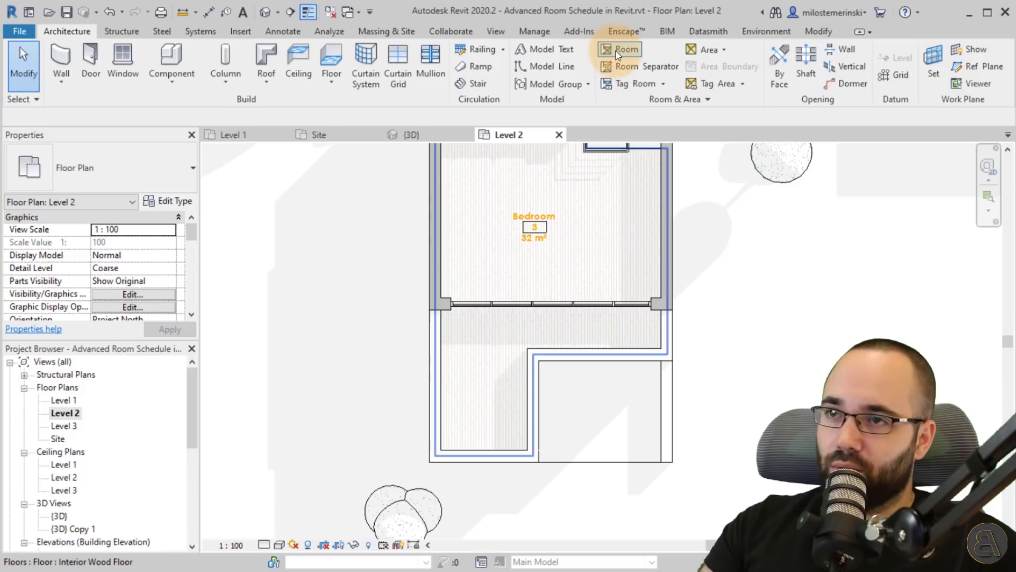
{"action": "left_click", "coordinate": [616, 51]}
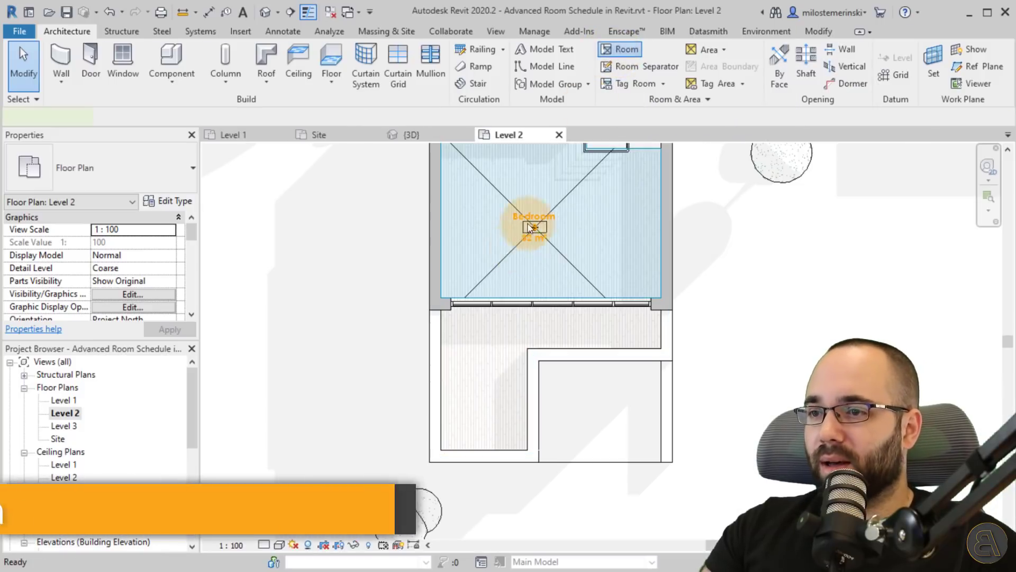
{"action": "left_click", "coordinate": [487, 380]}
{"action": "scroll", "coordinate": [487, 380], "scroll_direction": "up", "scroll_amount": 3}
{"action": "key", "text": "Escape"}
{"action": "key", "text": "Escape"}
Step: Name the L-shaped balcony's room Balcony 2 and set its number to 5
{"action": "left_click", "coordinate": [475, 364]}
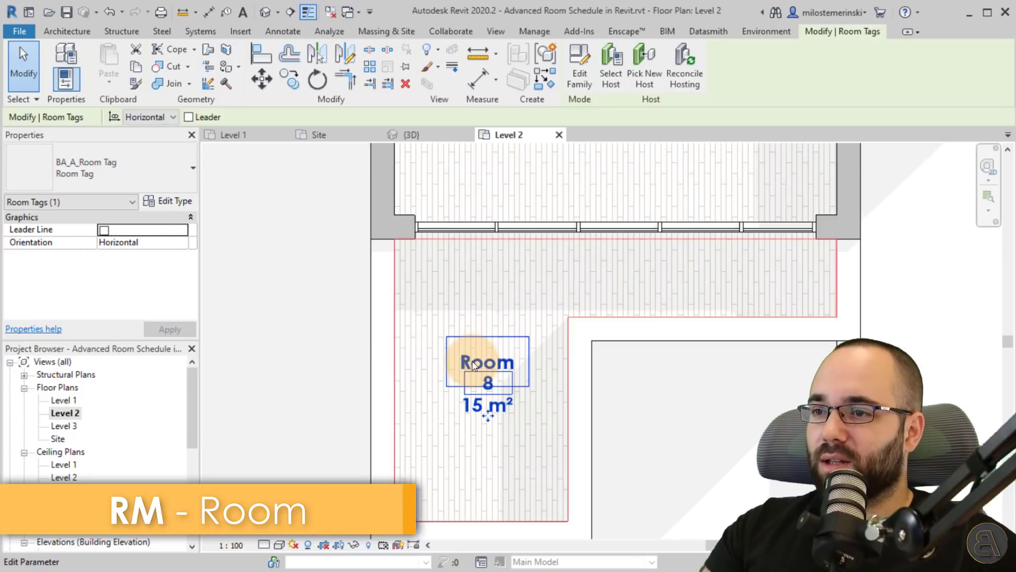
{"action": "left_click", "coordinate": [493, 361]}
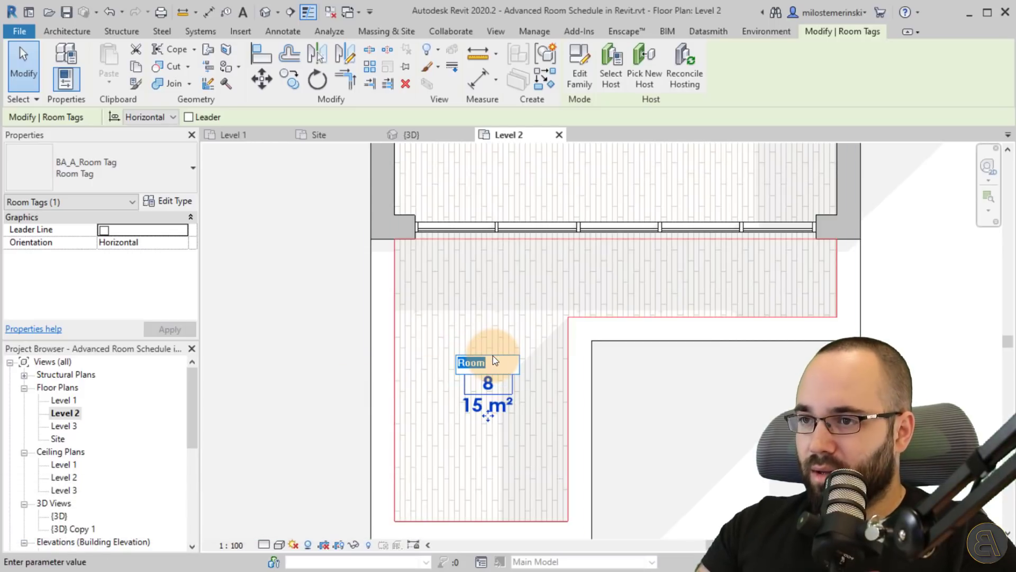
{"action": "type", "text": "Balcony"}
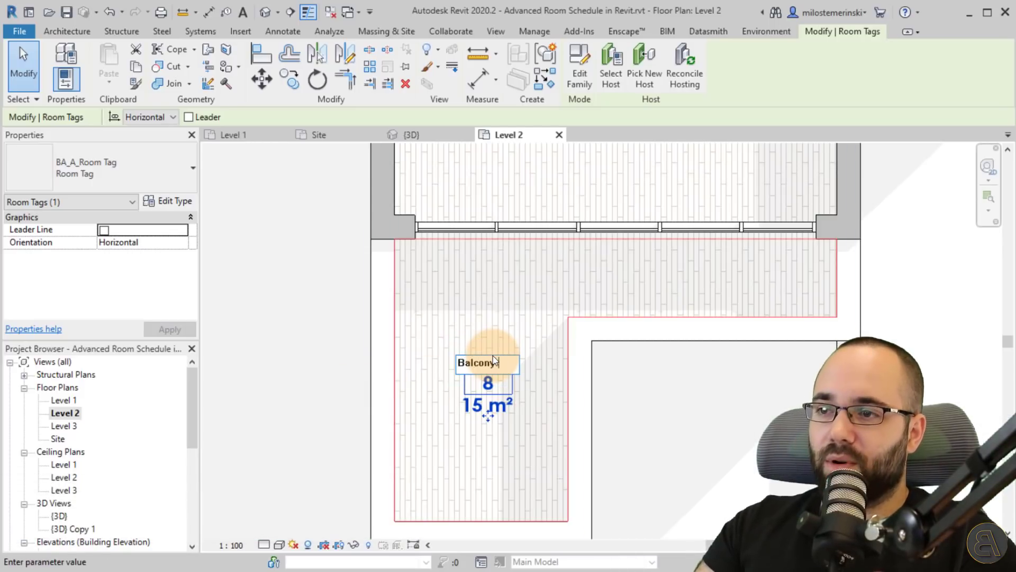
{"action": "type", "text": " 2"}
{"action": "left_click", "coordinate": [491, 382]}
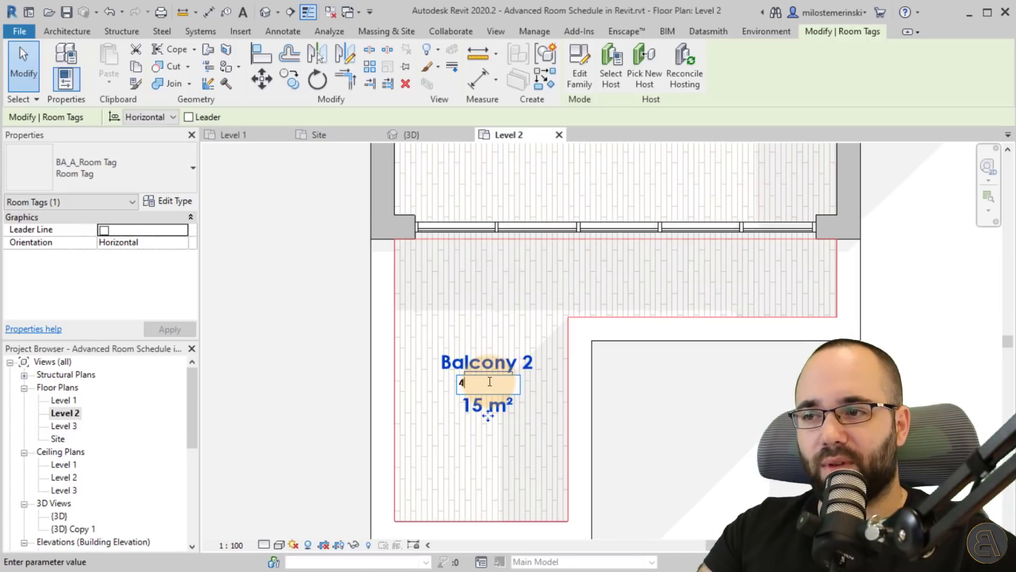
{"action": "type", "text": "5"}
{"action": "key", "text": "Return"}
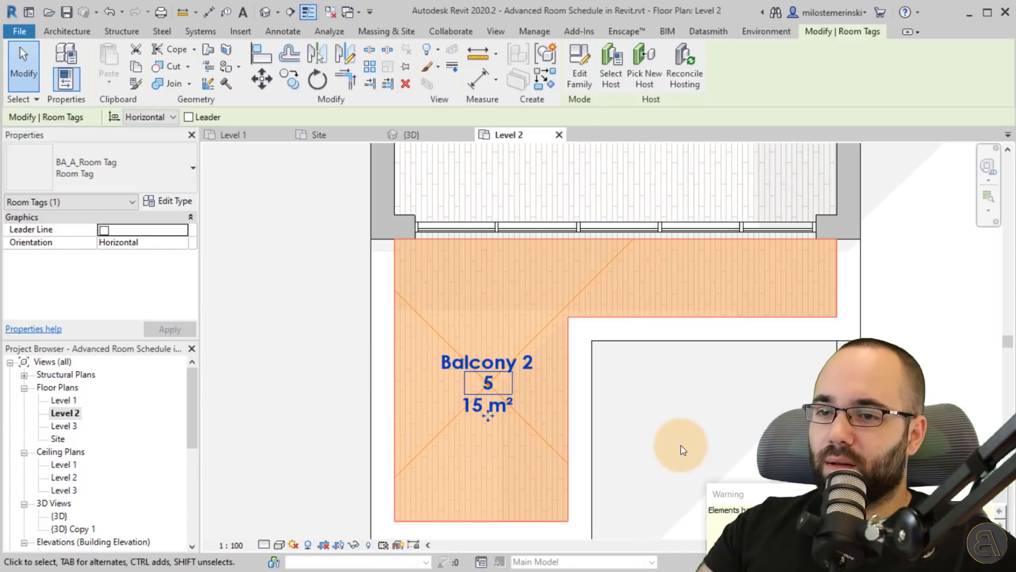
{"action": "scroll", "coordinate": [672, 432], "scroll_direction": "down", "scroll_amount": 2}
{"action": "middle_click_drag", "start_coordinate": [666, 420], "coordinate": [624, 379]}
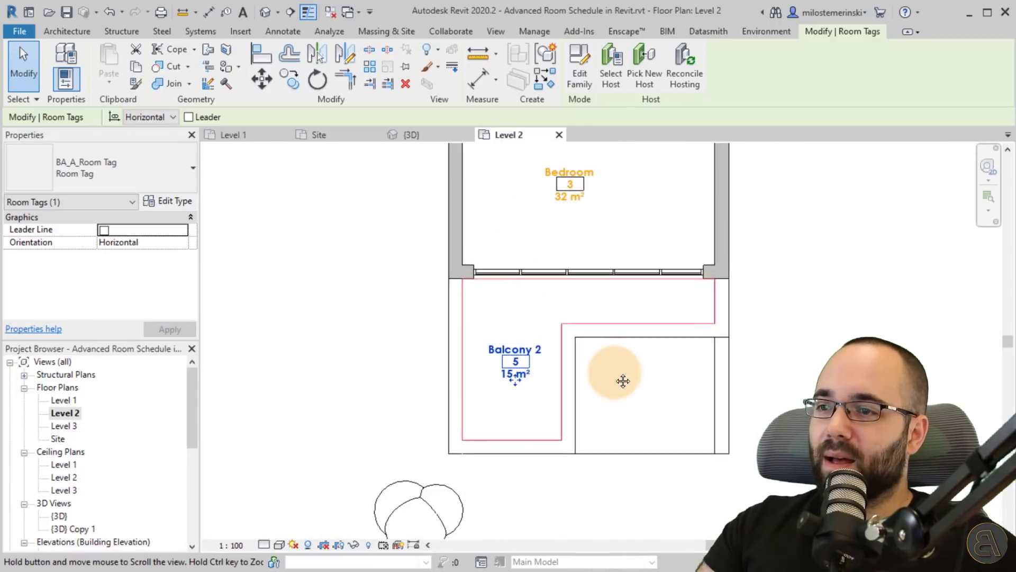
{"action": "left_click", "coordinate": [776, 418]}
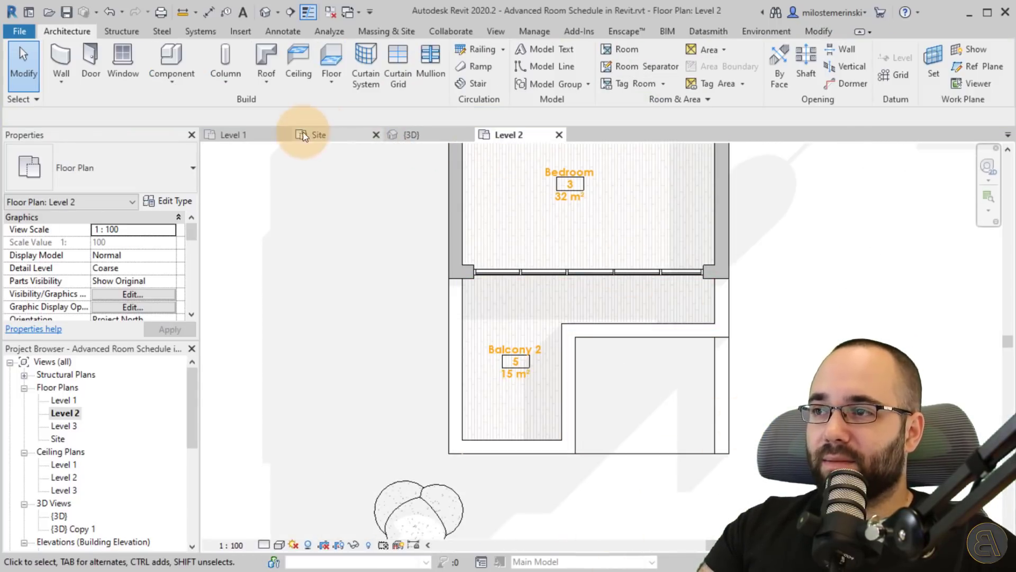
Step: Open the Level 1 floor plan, place a tagged room in the open porch outside the entrance door, and select that room's area
{"action": "left_click", "coordinate": [260, 135]}
{"action": "scroll", "coordinate": [567, 487], "scroll_direction": "up", "scroll_amount": 3}
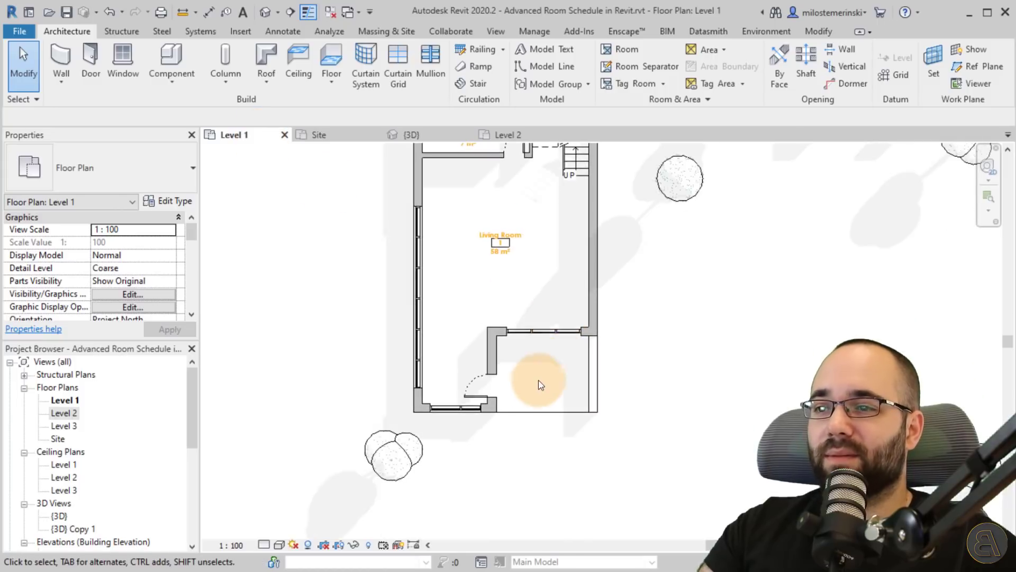
{"action": "middle_click_drag", "start_coordinate": [567, 488], "coordinate": [538, 333]}
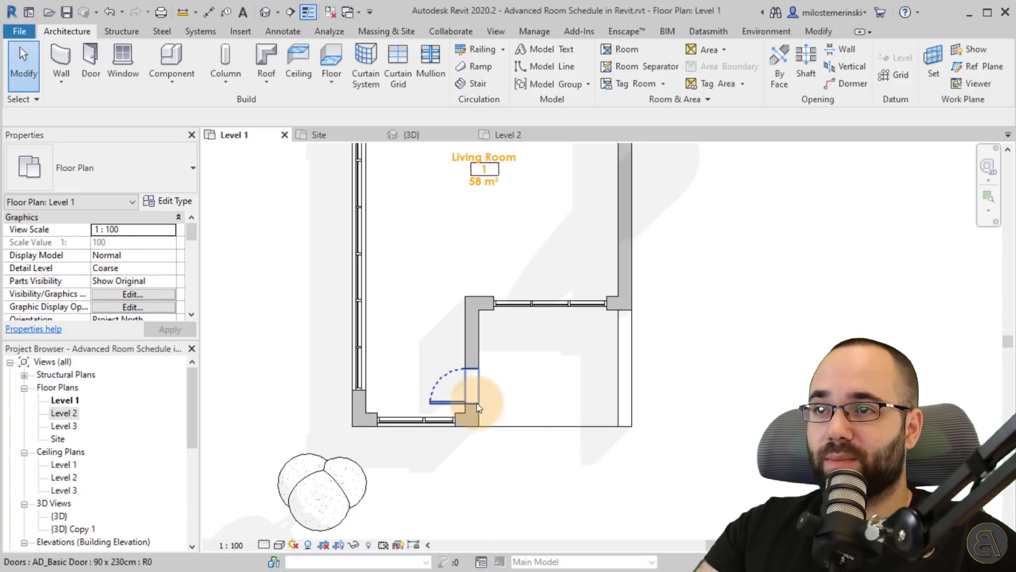
{"action": "left_click", "coordinate": [628, 49]}
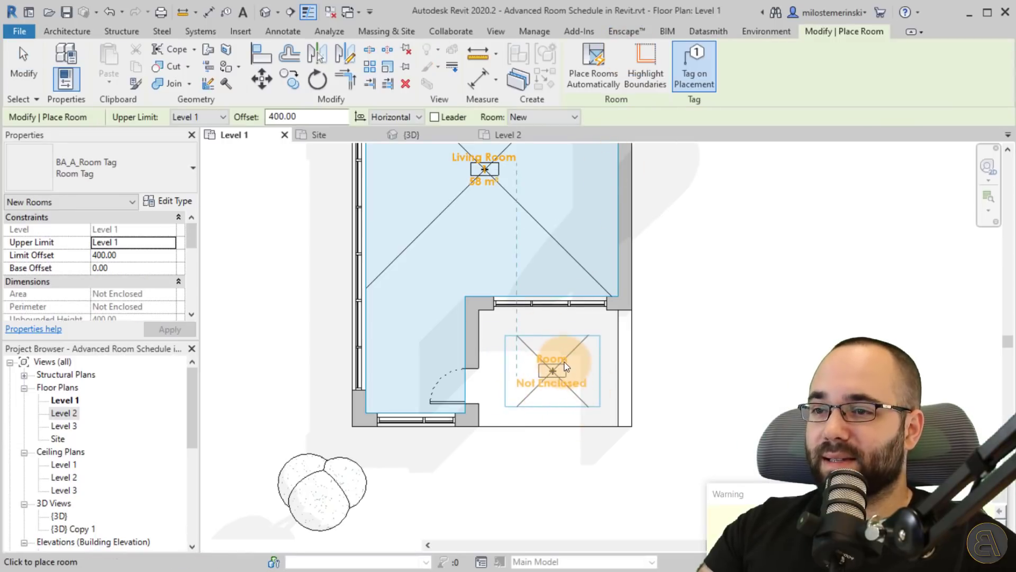
{"action": "left_click", "coordinate": [565, 364]}
{"action": "key", "text": "Escape"}
{"action": "key", "text": "Escape"}
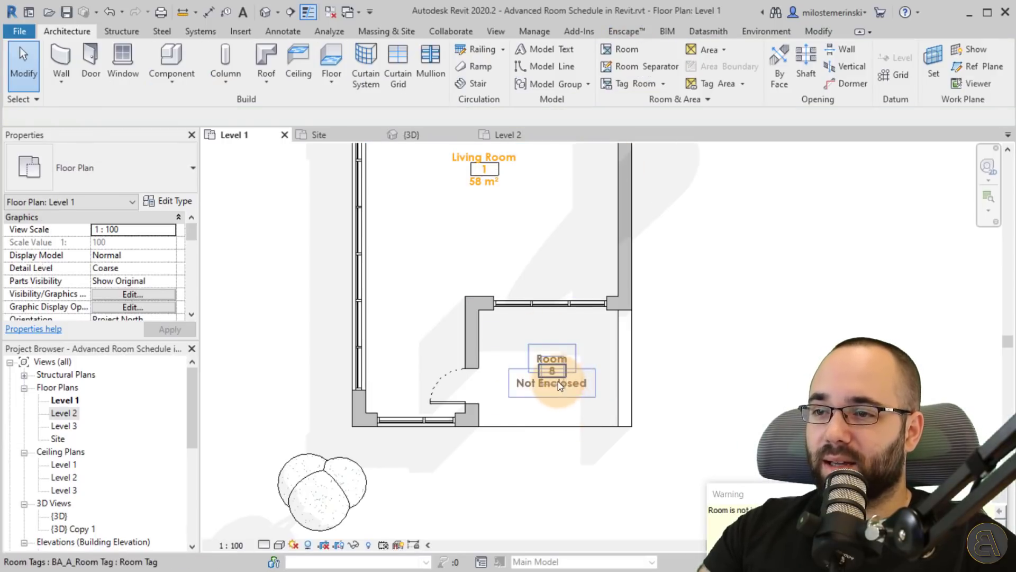
{"action": "left_click", "coordinate": [543, 348]}
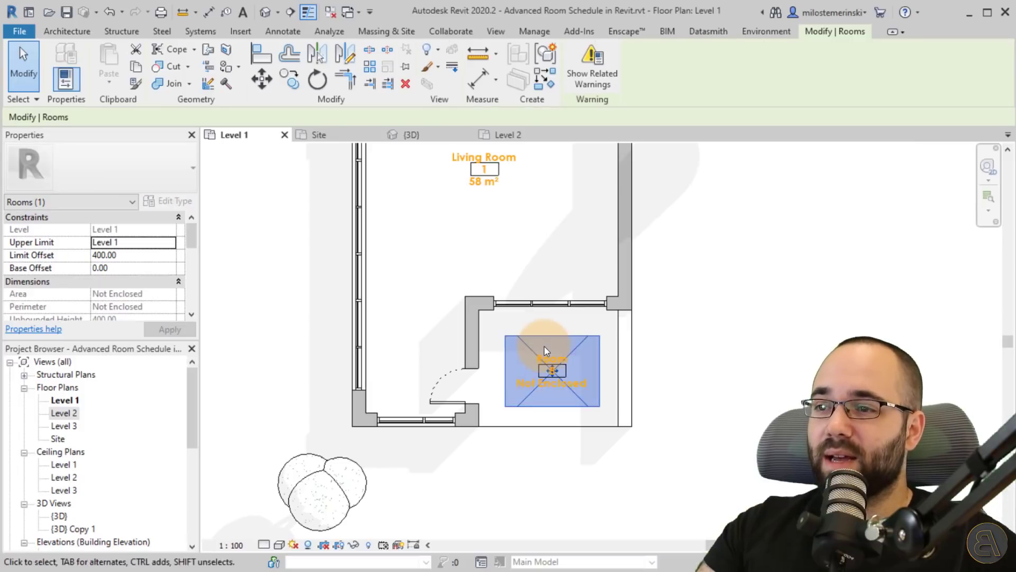
Step: Draw a room separation line across the porch's open front edge, from the corner beside the entrance door to the low side wall
{"action": "scroll", "coordinate": [542, 345], "scroll_direction": "down", "scroll_amount": 1}
{"action": "scroll", "coordinate": [535, 344], "scroll_direction": "up", "scroll_amount": 2}
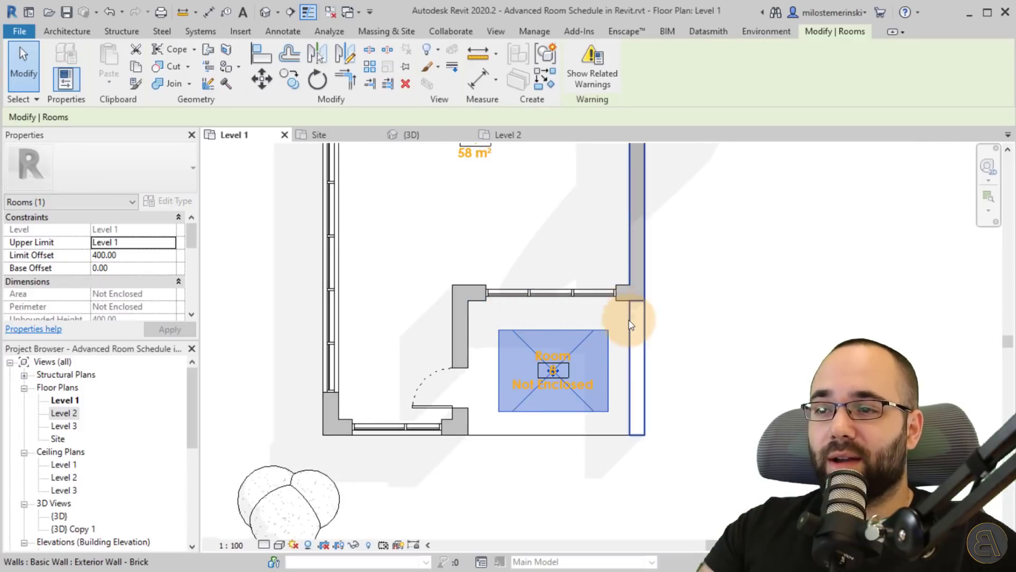
{"action": "scroll", "coordinate": [587, 397], "scroll_direction": "down", "scroll_amount": 3}
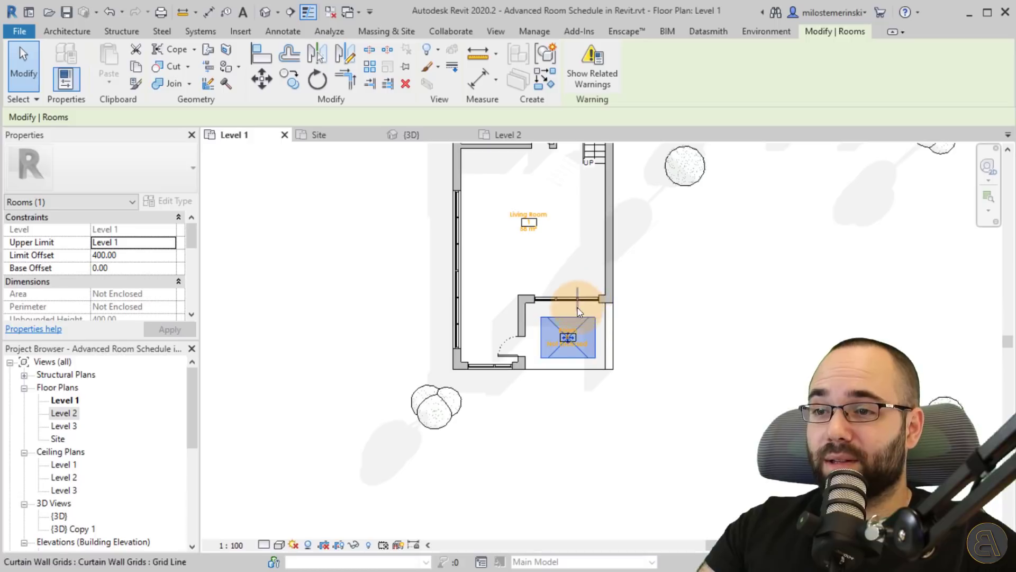
{"action": "scroll", "coordinate": [553, 368], "scroll_direction": "up", "scroll_amount": 2}
{"action": "scroll", "coordinate": [538, 364], "scroll_direction": "down", "scroll_amount": 3}
{"action": "scroll", "coordinate": [551, 363], "scroll_direction": "up", "scroll_amount": 4}
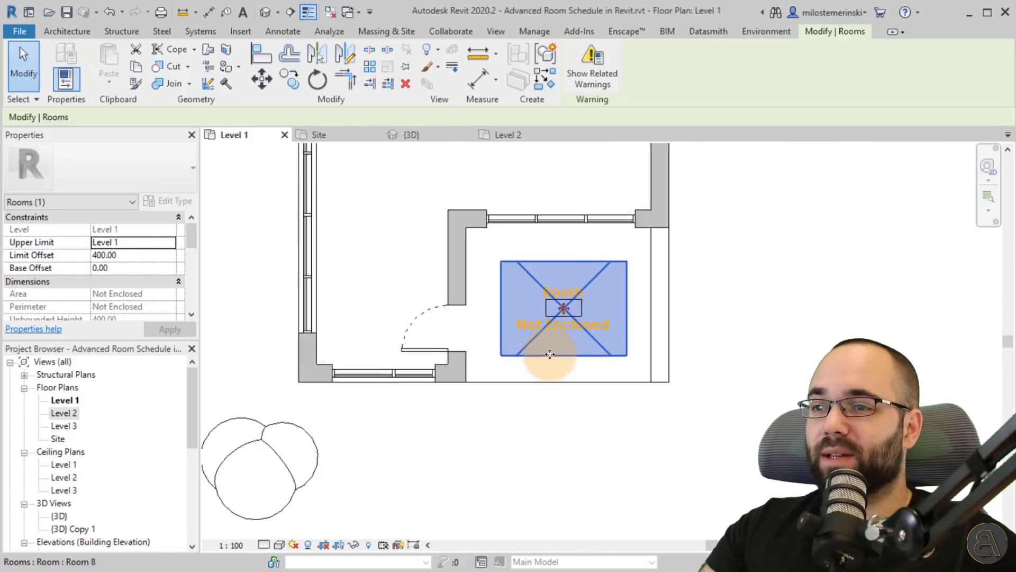
{"action": "scroll", "coordinate": [550, 354], "scroll_direction": "up", "scroll_amount": 1}
{"action": "key", "text": "Escape"}
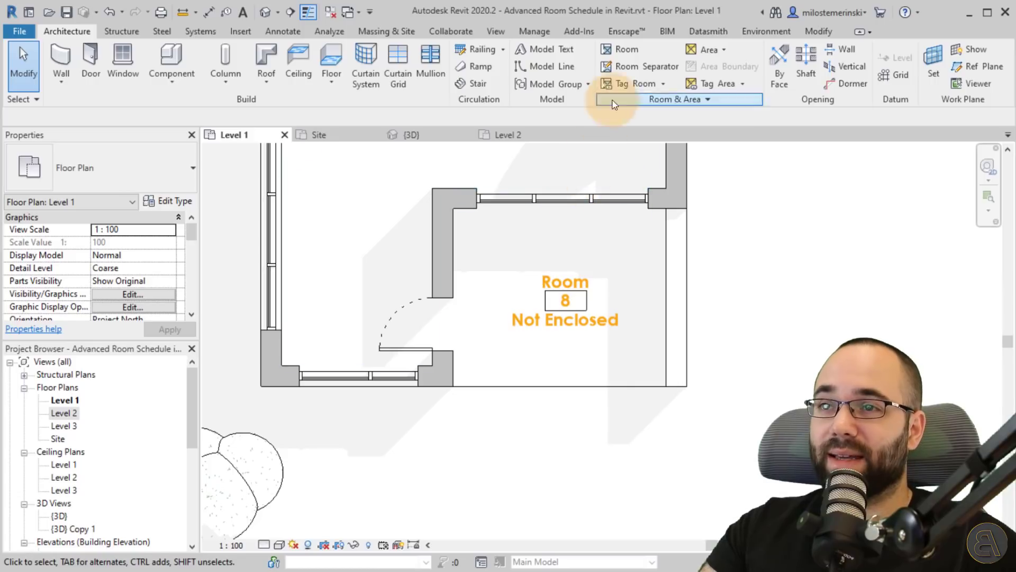
{"action": "left_click", "coordinate": [628, 67]}
{"action": "left_click", "coordinate": [453, 387]}
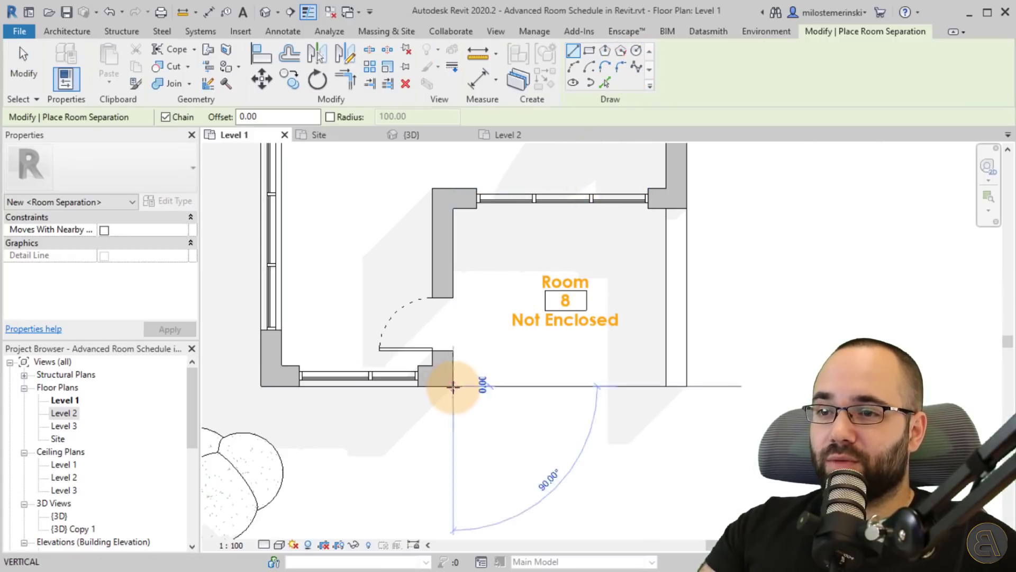
{"action": "left_click", "coordinate": [676, 387]}
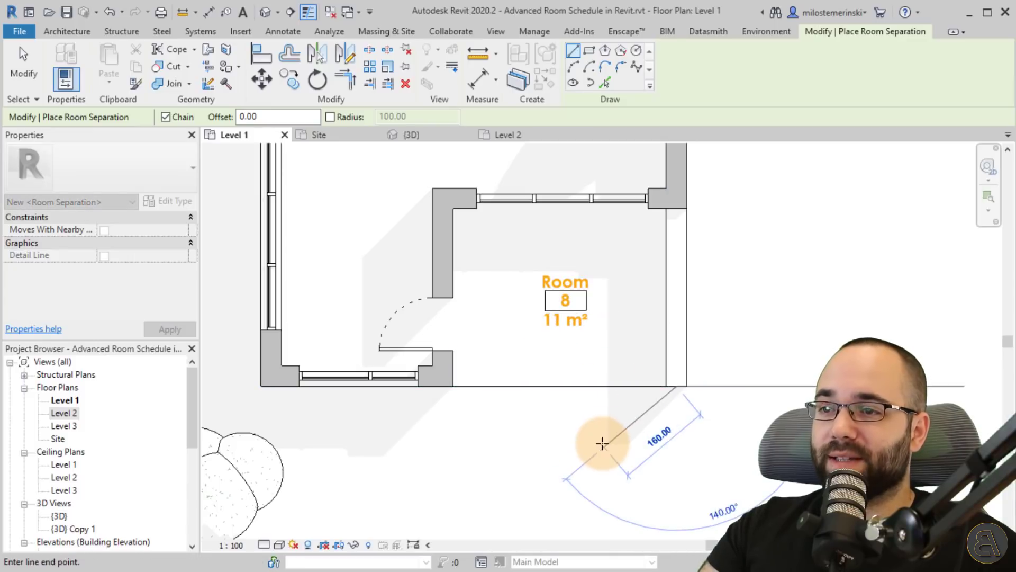
{"action": "key", "text": "Escape"}
{"action": "key", "text": "Escape"}
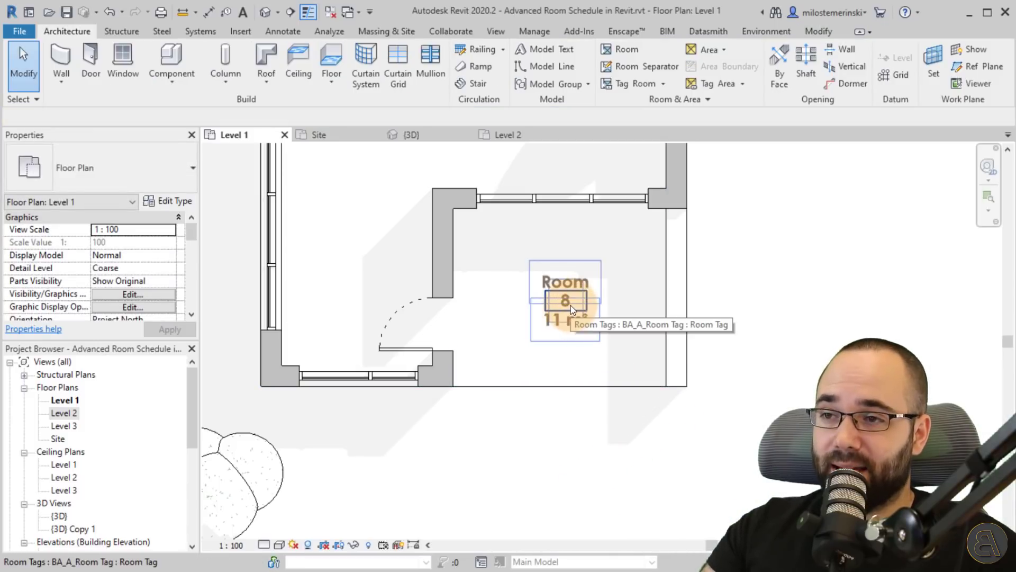
Step: Select the porch room itself rather than its tag to check the area it encloses, and clear the selection
{"action": "key", "text": "Tab"}
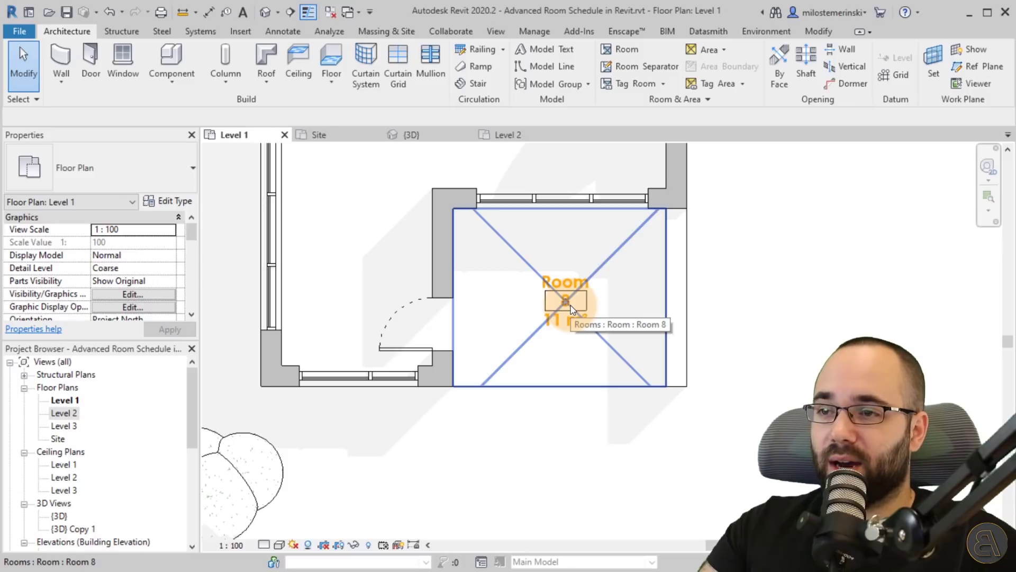
{"action": "left_click", "coordinate": [571, 309]}
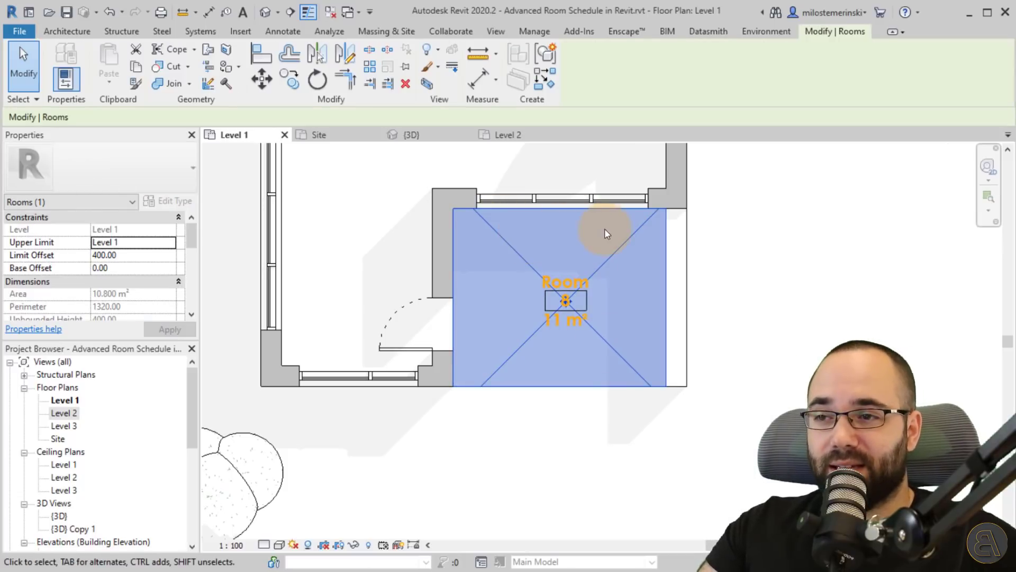
{"action": "scroll", "coordinate": [608, 284], "scroll_direction": "down", "scroll_amount": 2}
{"action": "key", "text": "Escape"}
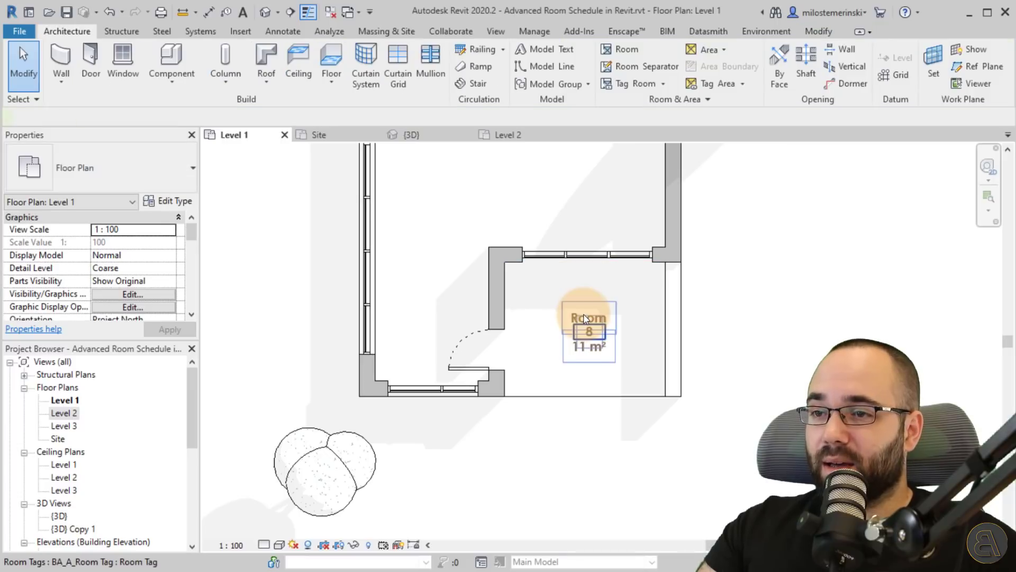
Step: Name the porch's room Balcony 3 and set its number to 6
{"action": "double_click", "coordinate": [585, 318]}
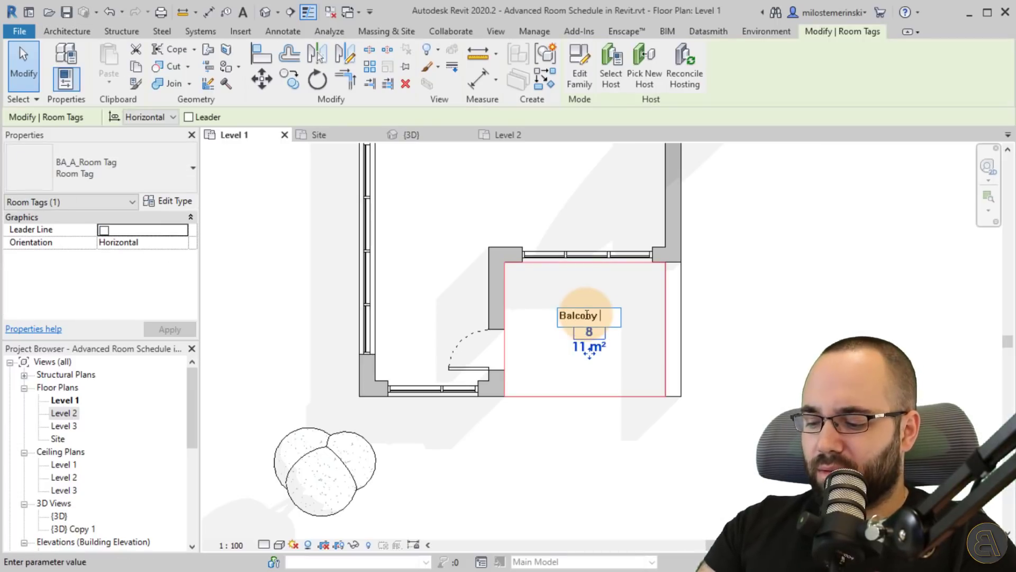
{"action": "type", "text": "Balcony 3"}
{"action": "left_click", "coordinate": [589, 331]}
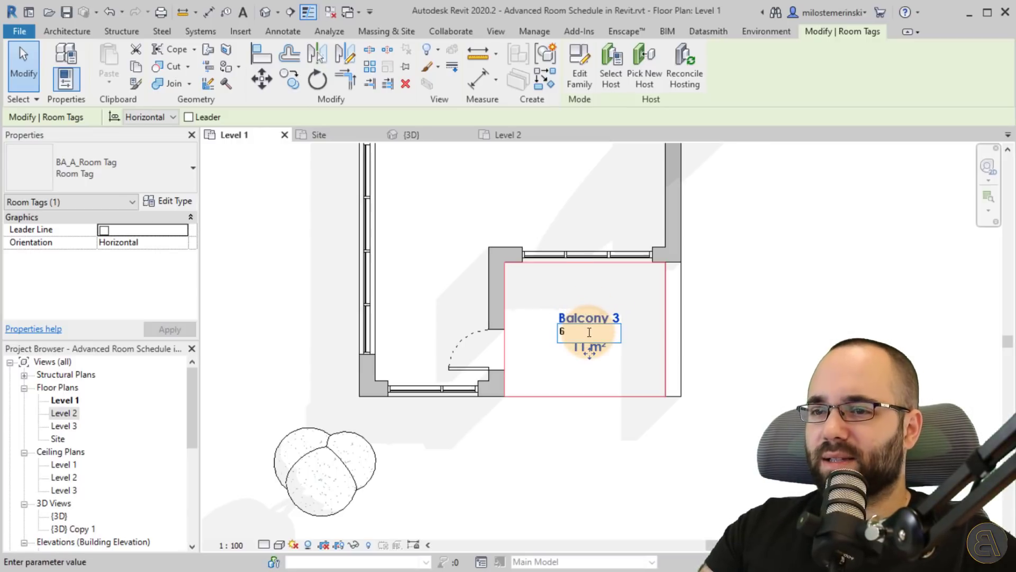
{"action": "type", "text": "6"}
{"action": "key", "text": "Return"}
{"action": "key", "text": "Escape"}
Step: Place a tagged room inside the detached building beside the house
{"action": "scroll", "coordinate": [530, 450], "scroll_direction": "down", "scroll_amount": 3}
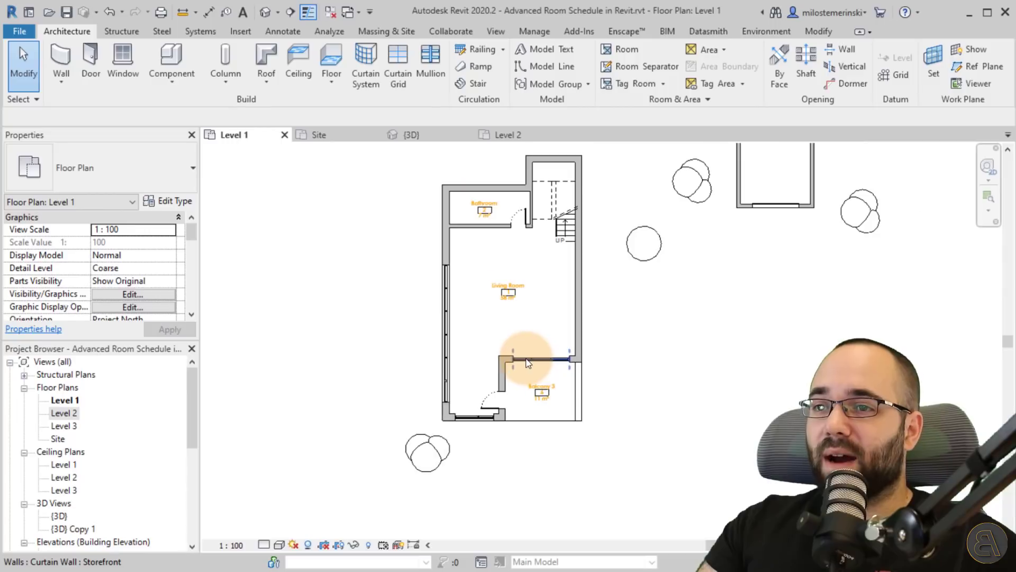
{"action": "middle_click_drag", "start_coordinate": [526, 362], "coordinate": [466, 442]}
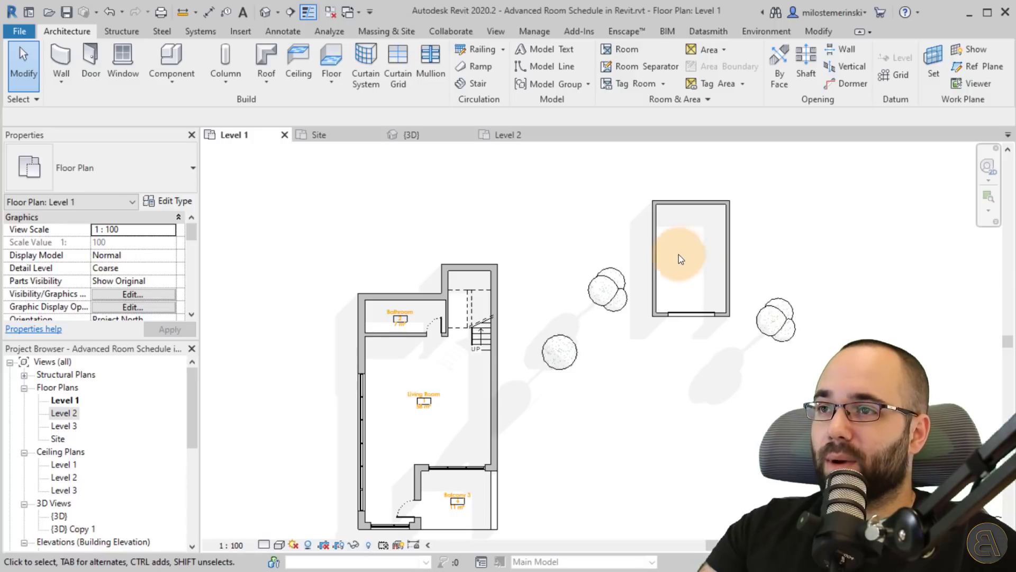
{"action": "scroll", "coordinate": [683, 249], "scroll_direction": "up", "scroll_amount": 1}
{"action": "left_click", "coordinate": [635, 53]}
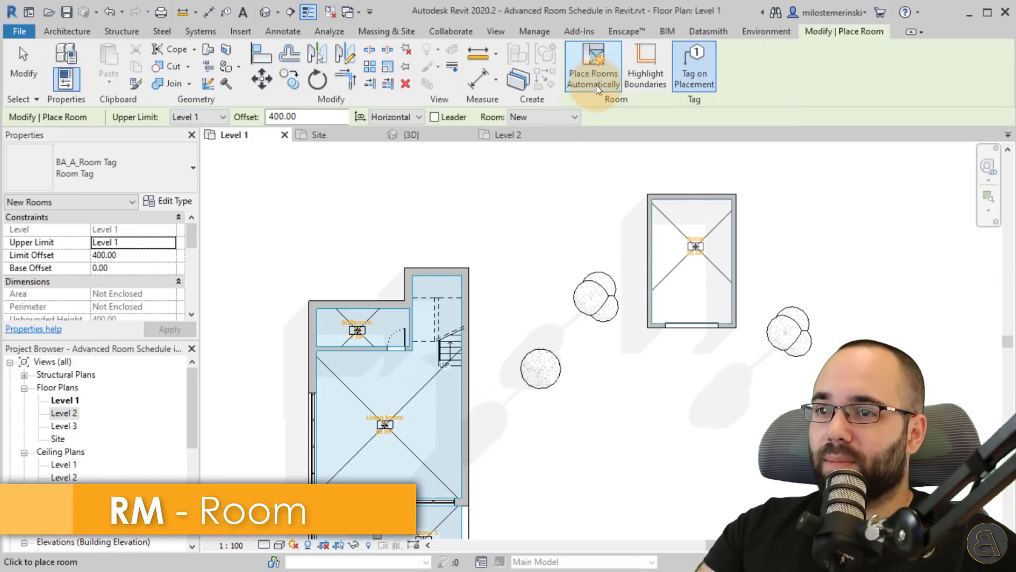
{"action": "left_click", "coordinate": [709, 291]}
{"action": "key", "text": "Escape"}
{"action": "key", "text": "Escape"}
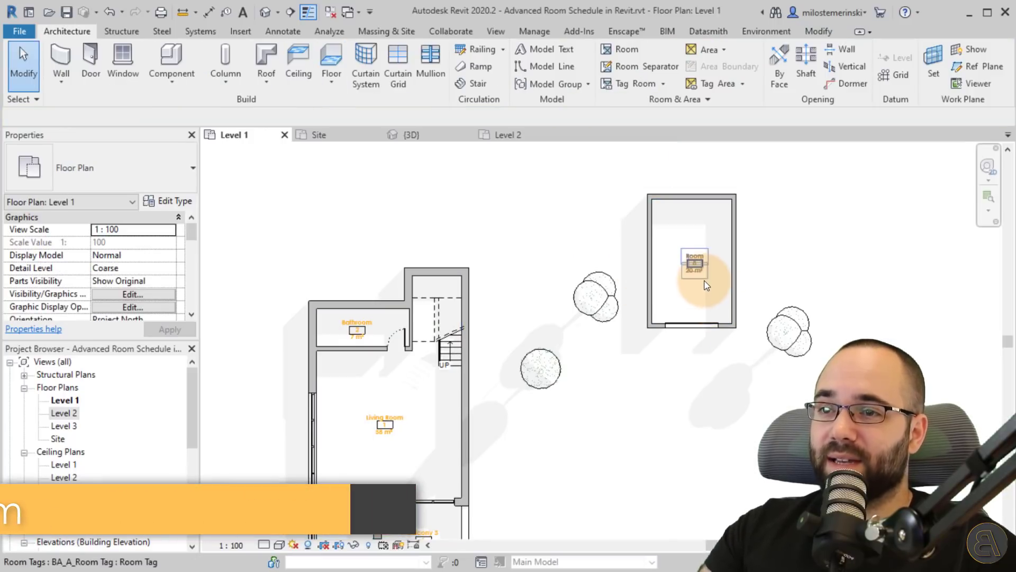
Step: Name the detached building's room Garage and set its number to 7
{"action": "scroll", "coordinate": [695, 256], "scroll_direction": "up", "scroll_amount": 5}
{"action": "left_click", "coordinate": [683, 250]}
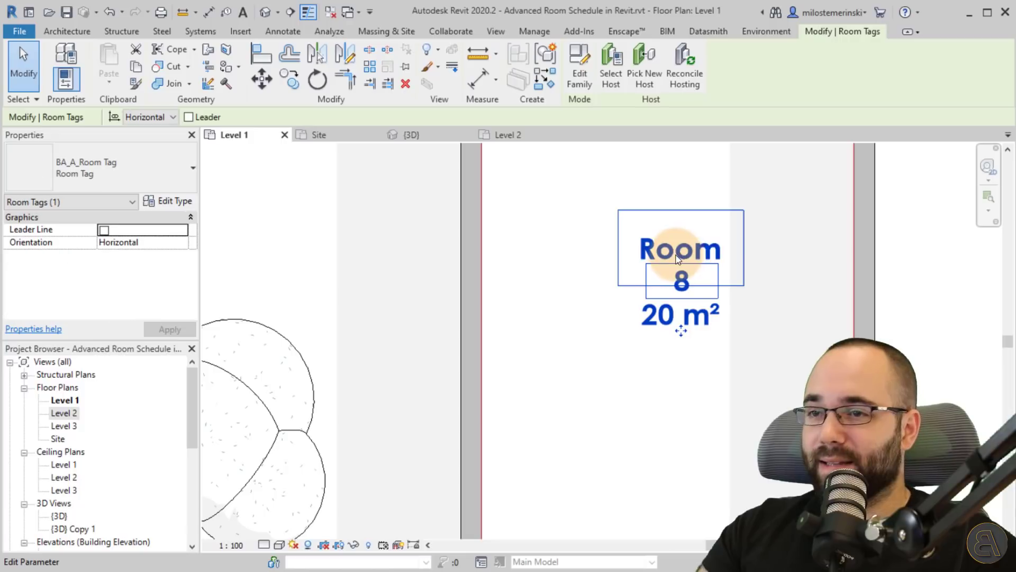
{"action": "left_click", "coordinate": [674, 254]}
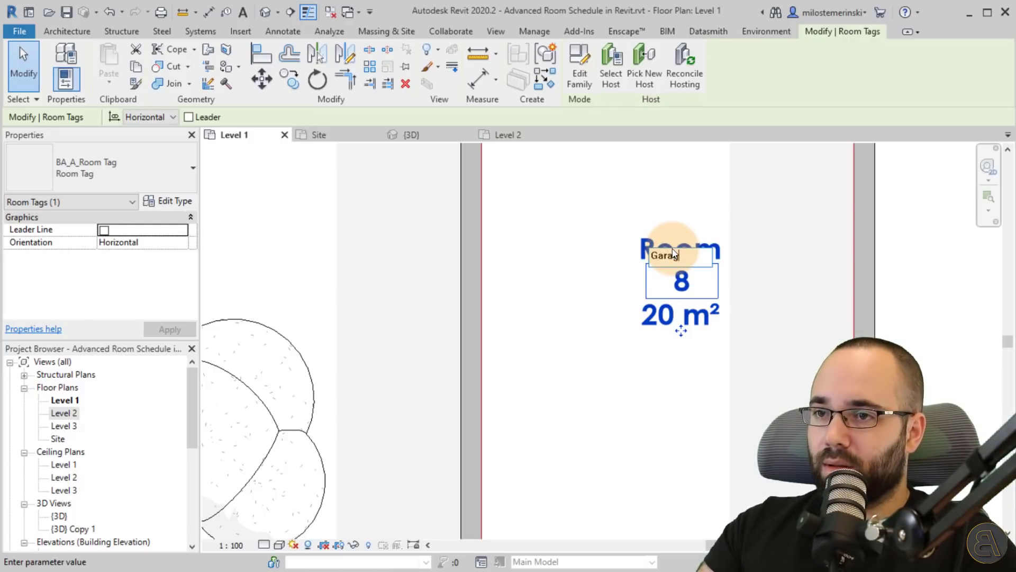
{"action": "type", "text": "Garage"}
{"action": "scroll", "coordinate": [678, 254], "scroll_direction": "down", "scroll_amount": 6}
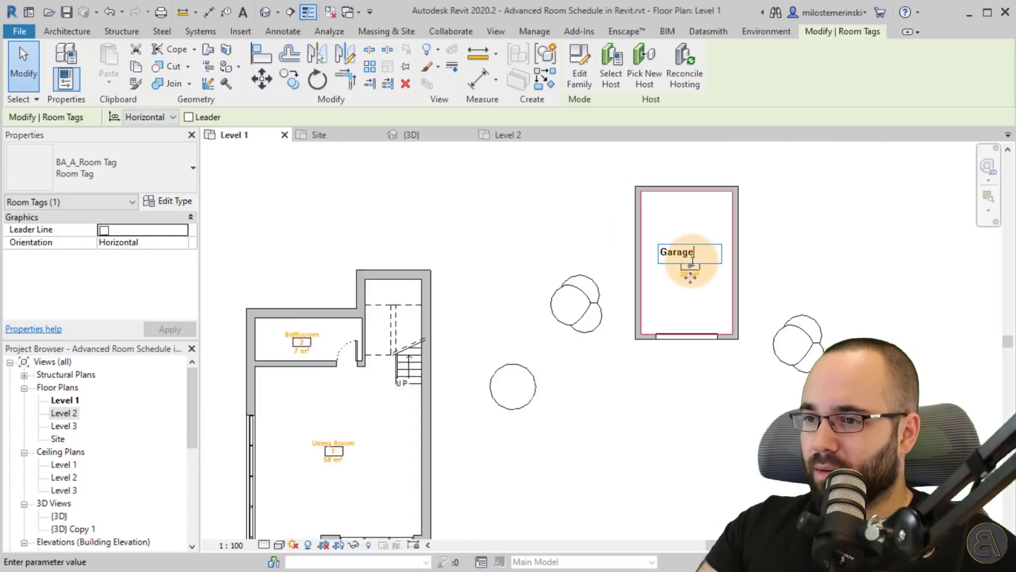
{"action": "scroll", "coordinate": [482, 476], "scroll_direction": "up", "scroll_amount": 3}
{"action": "scroll", "coordinate": [529, 432], "scroll_direction": "down", "scroll_amount": 3}
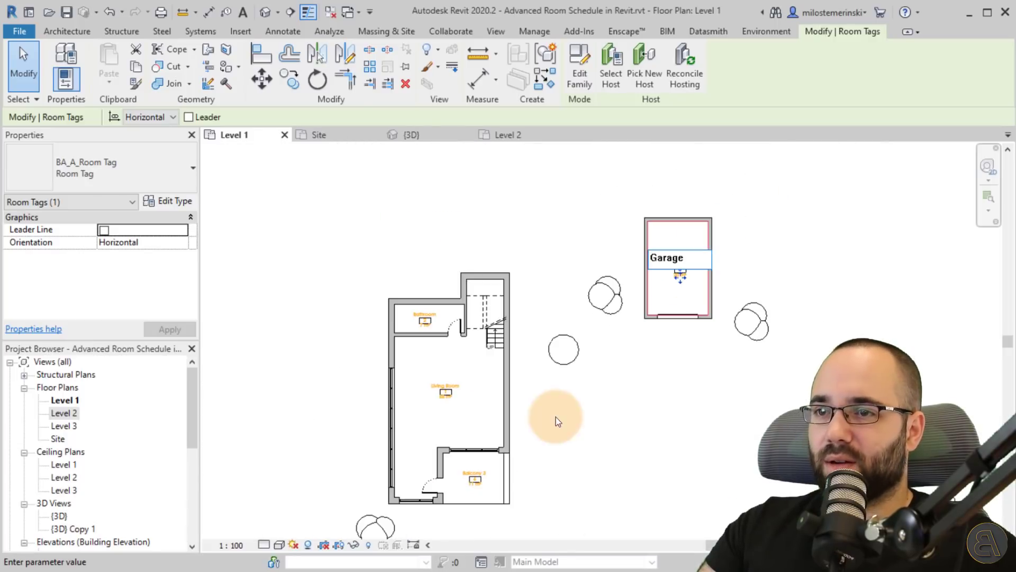
{"action": "scroll", "coordinate": [688, 260], "scroll_direction": "up", "scroll_amount": 5}
{"action": "key", "text": "Return"}
{"action": "left_click", "coordinate": [694, 290]}
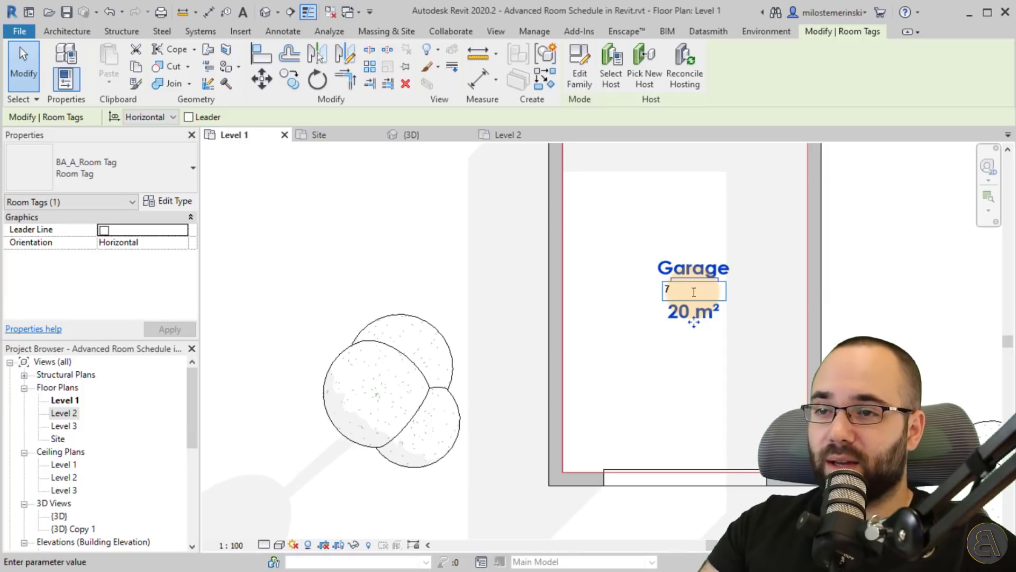
{"action": "type", "text": "7"}
{"action": "key", "text": "Return"}
{"action": "scroll", "coordinate": [694, 329], "scroll_direction": "down", "scroll_amount": 3}
{"action": "left_click", "coordinate": [606, 268]}
Step: Open the 3D view and orbit it to look over the whole house, garage and site
{"action": "scroll", "coordinate": [529, 276], "scroll_direction": "down", "scroll_amount": 2}
{"action": "middle_click_drag", "start_coordinate": [487, 312], "coordinate": [487, 304]}
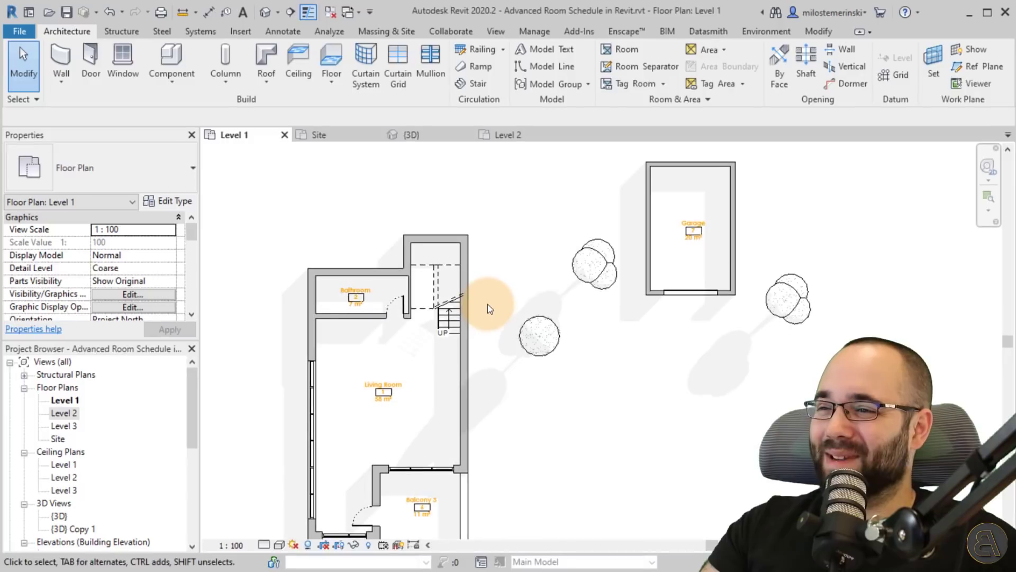
{"action": "scroll", "coordinate": [508, 288], "scroll_direction": "down", "scroll_amount": 2}
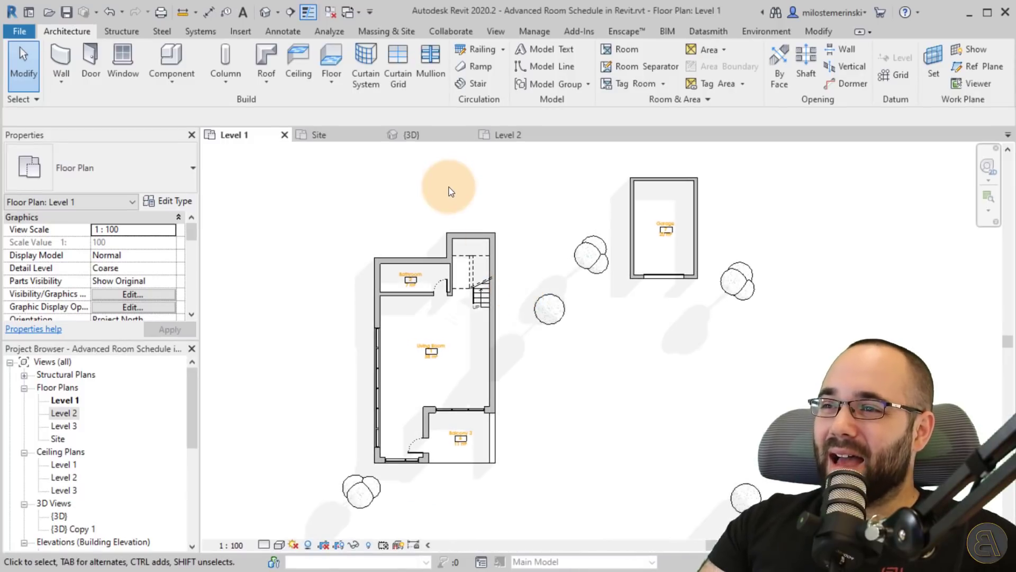
{"action": "left_click", "coordinate": [429, 137]}
{"action": "scroll", "coordinate": [494, 254], "scroll_direction": "down", "scroll_amount": 5}
{"action": "middle_click_drag", "start_coordinate": [511, 288], "coordinate": [331, 270], "text": "shift"}
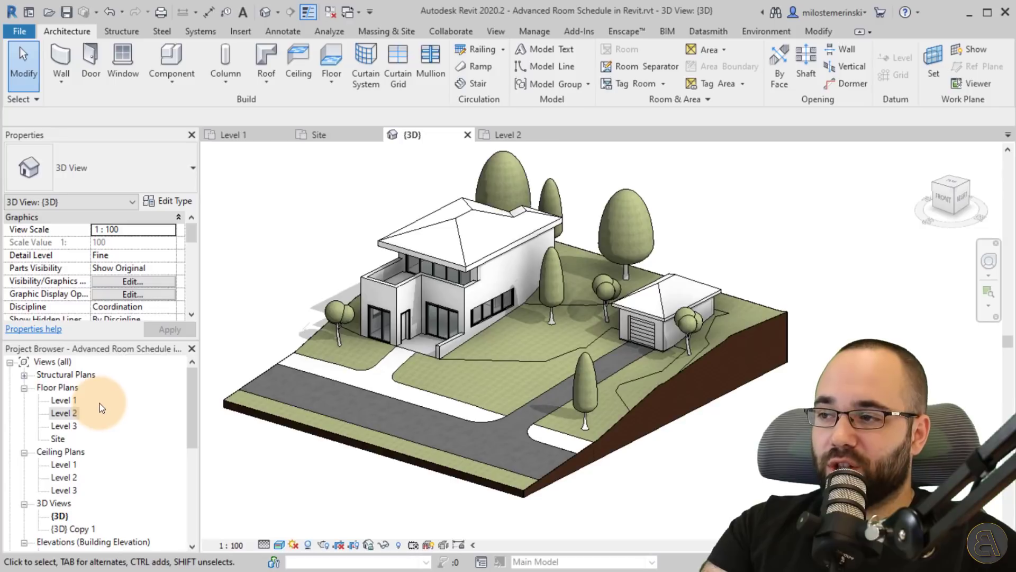
Step: Open the existing Room Schedule, examine its columns and its grouping of rooms by level, and close it
{"action": "left_click_drag", "start_coordinate": [189, 384], "coordinate": [188, 457]}
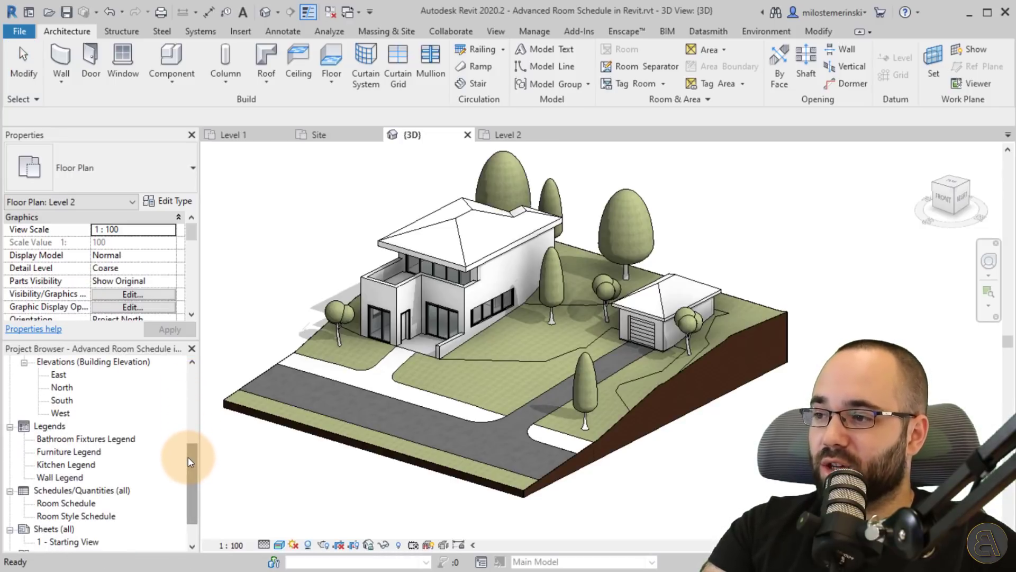
{"action": "left_click", "coordinate": [56, 506]}
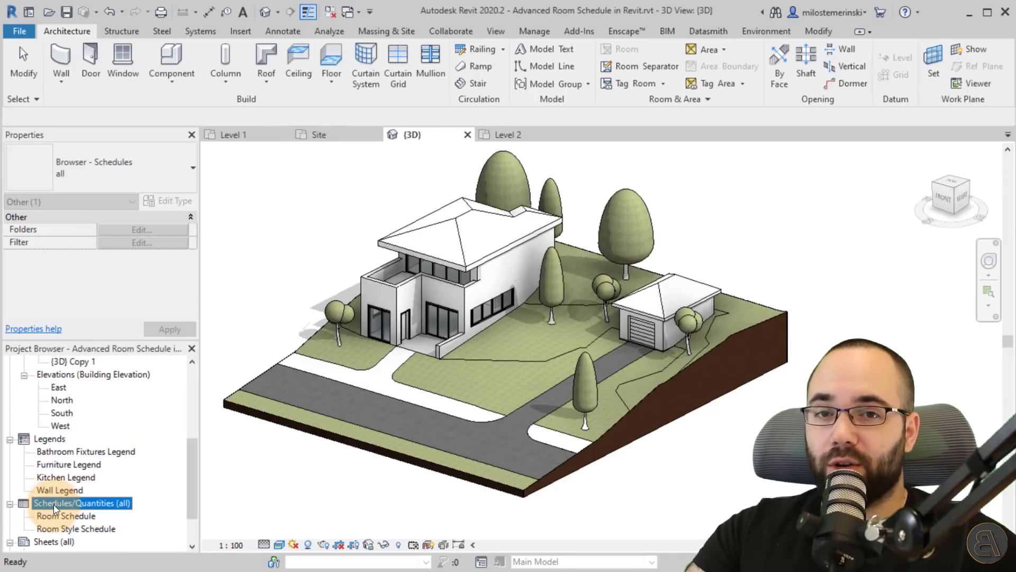
{"action": "left_click", "coordinate": [51, 516]}
{"action": "left_click", "coordinate": [51, 529]}
{"action": "left_click", "coordinate": [51, 517]}
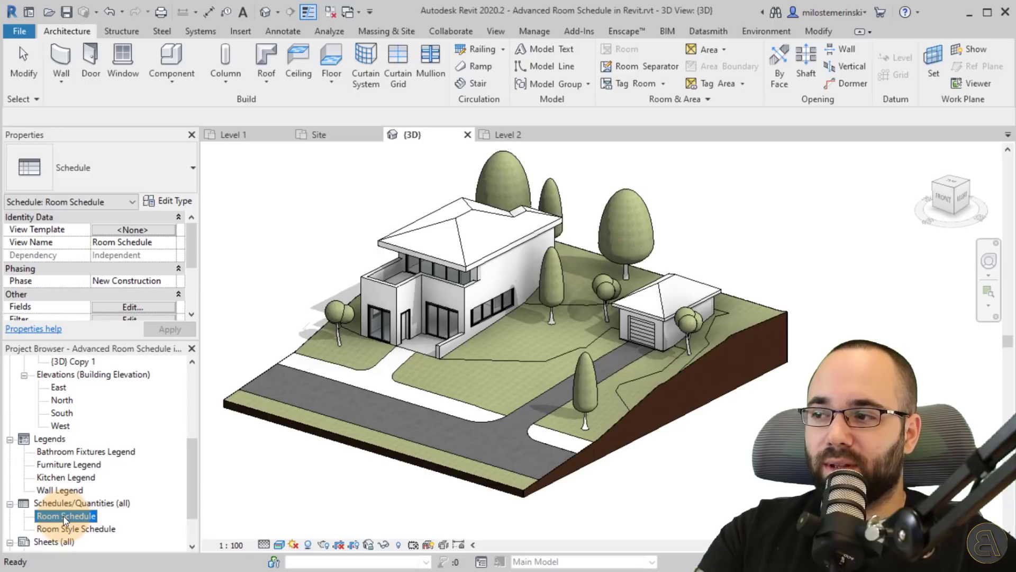
{"action": "double_click", "coordinate": [64, 517]}
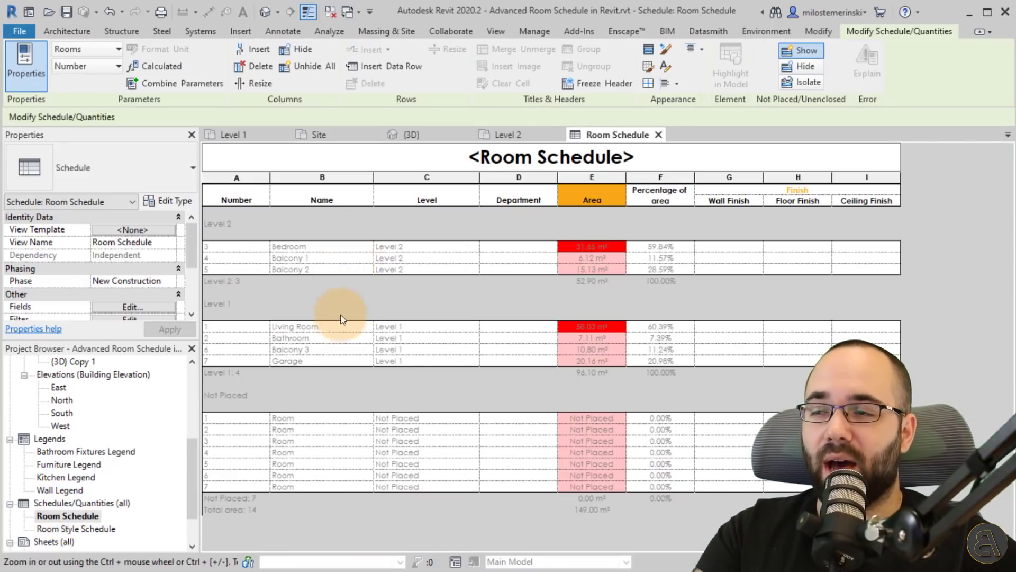
{"action": "left_click", "coordinate": [659, 136]}
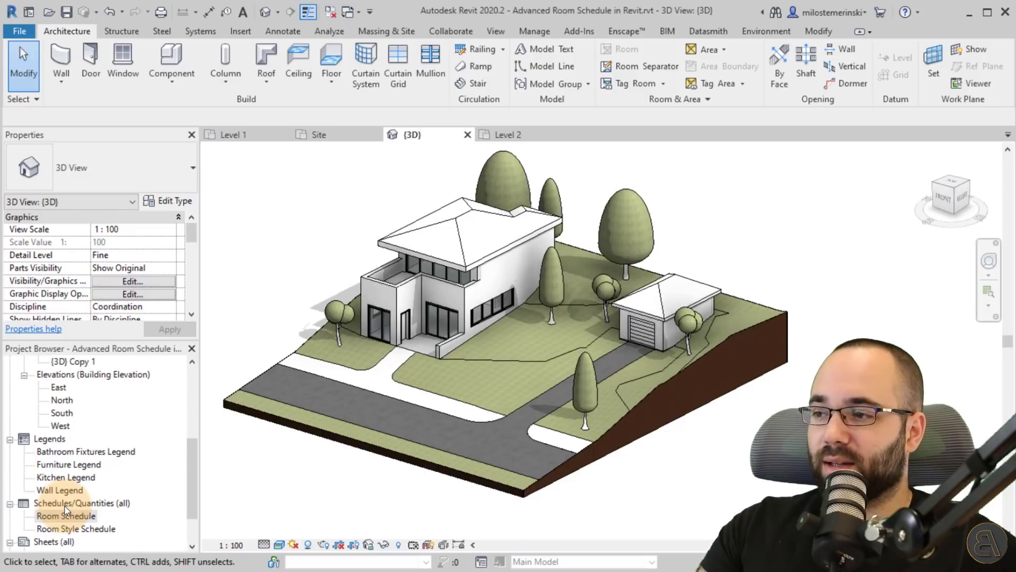
Step: Create a new schedule for the Rooms category with the New Construction phase
{"action": "right_click", "coordinate": [65, 506]}
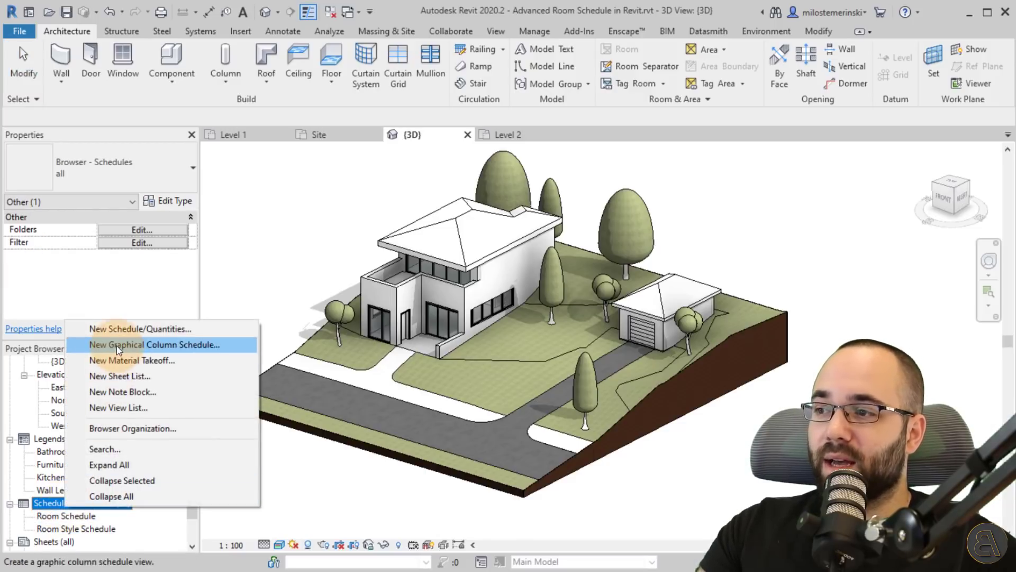
{"action": "left_click", "coordinate": [110, 329]}
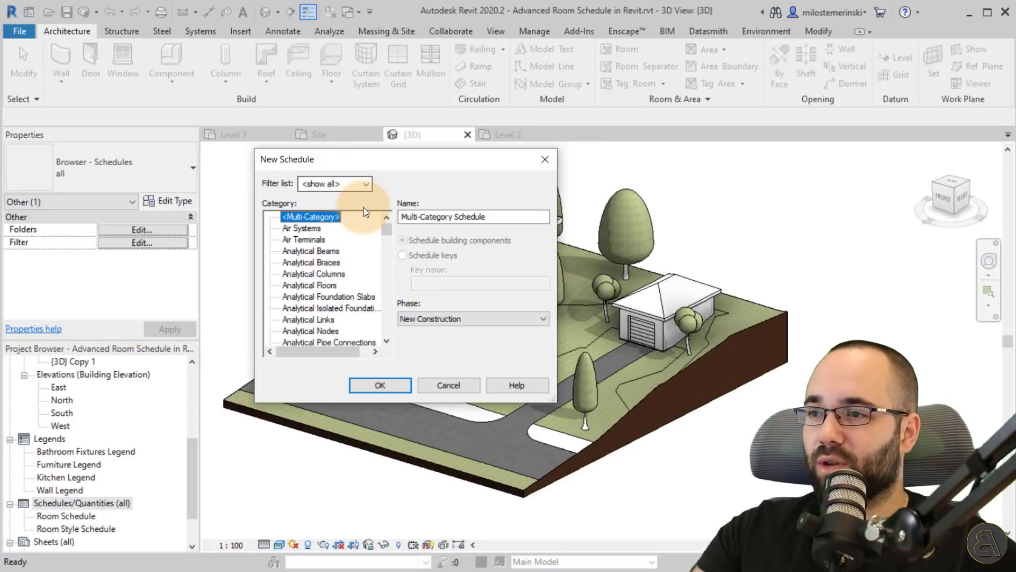
{"action": "left_click_drag", "start_coordinate": [387, 233], "coordinate": [398, 306]}
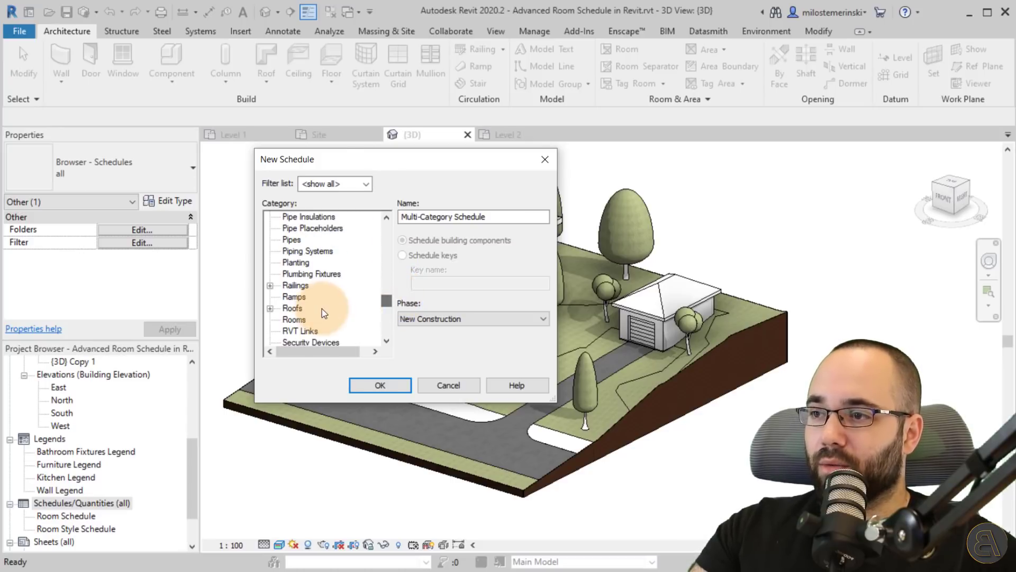
{"action": "left_click", "coordinate": [294, 320]}
{"action": "left_click", "coordinate": [380, 385]}
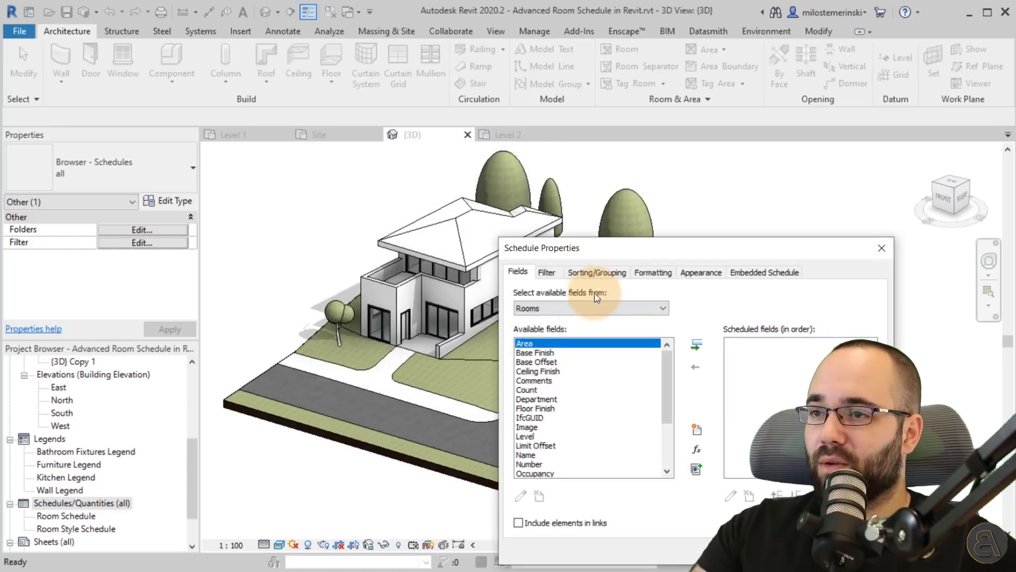
Step: Add the Area, Number and Name fields to the new room schedule
{"action": "left_click_drag", "start_coordinate": [581, 250], "coordinate": [288, 152]}
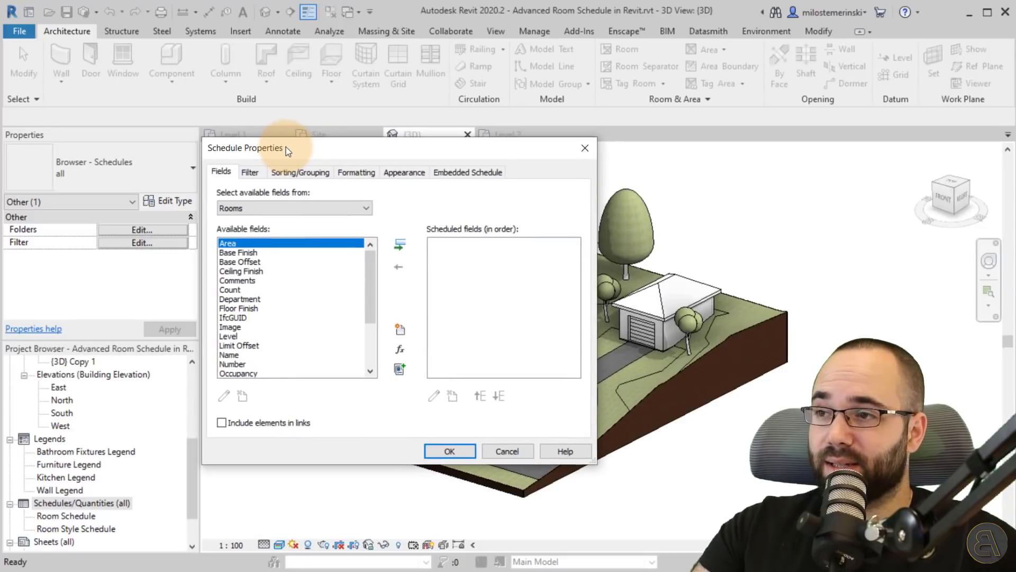
{"action": "left_click", "coordinate": [401, 246]}
{"action": "left_click_drag", "start_coordinate": [375, 284], "coordinate": [370, 310]}
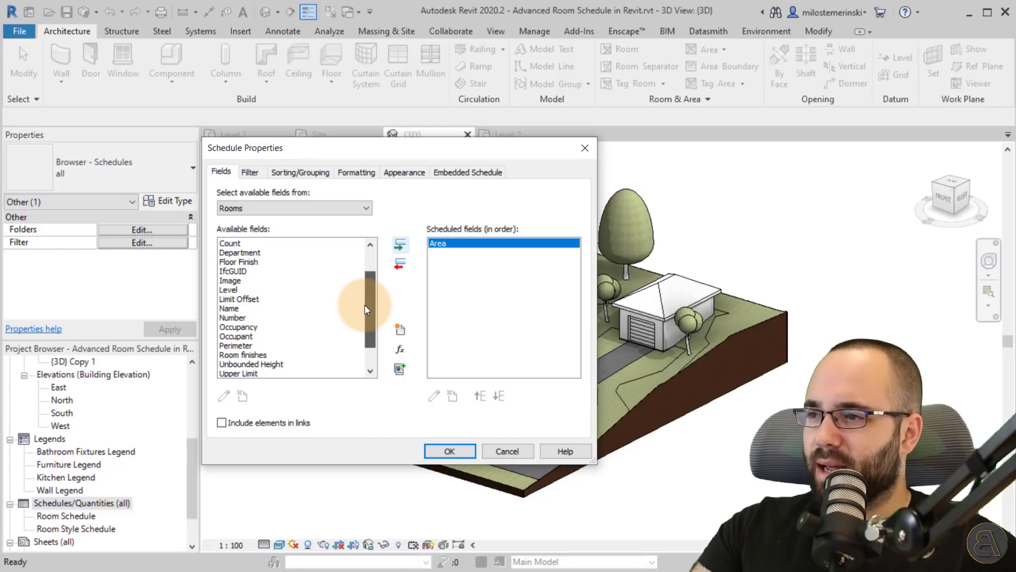
{"action": "left_click", "coordinate": [234, 319]}
{"action": "left_click", "coordinate": [400, 246]}
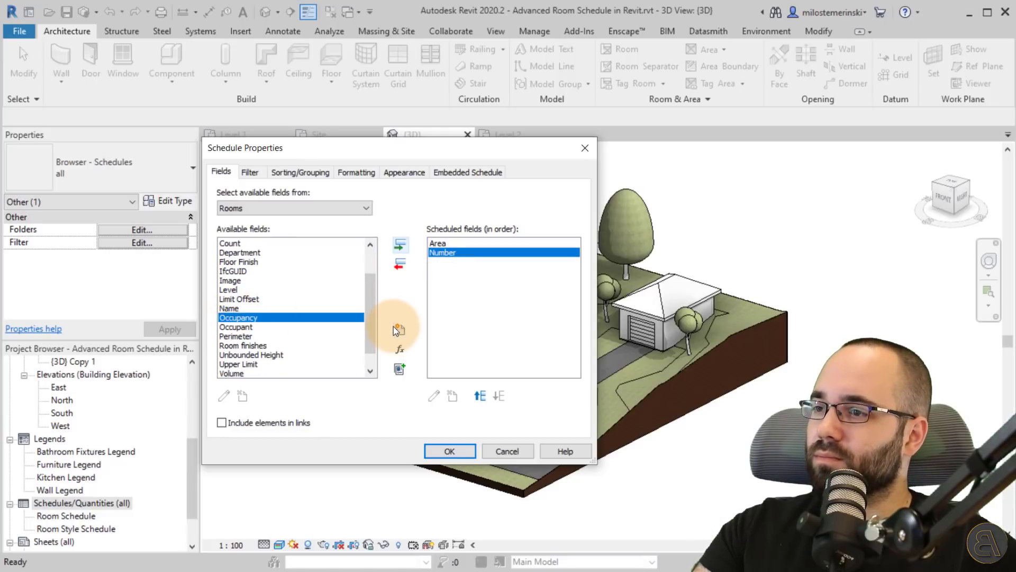
{"action": "left_click_drag", "start_coordinate": [370, 323], "coordinate": [371, 337]}
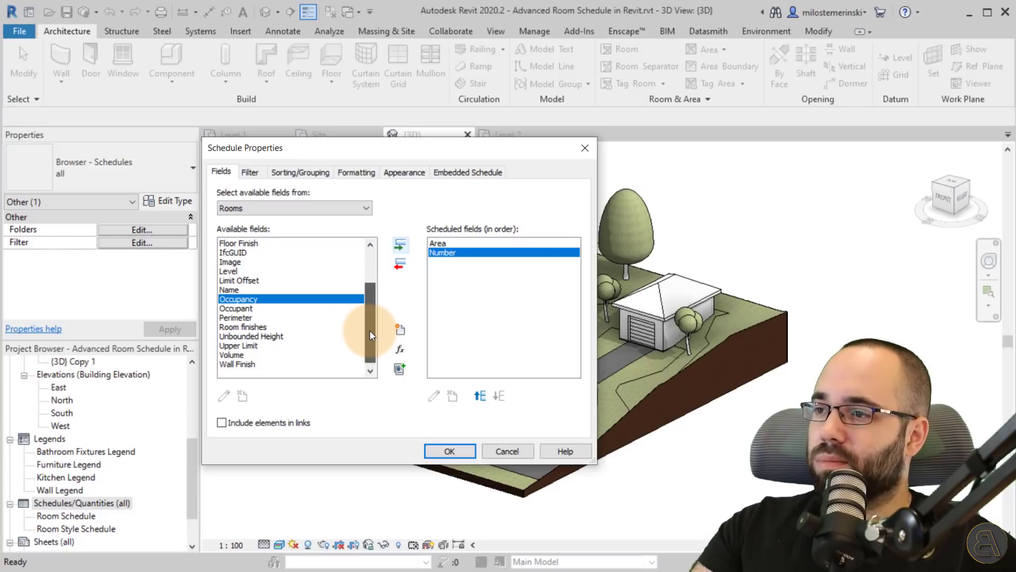
{"action": "left_click", "coordinate": [233, 290]}
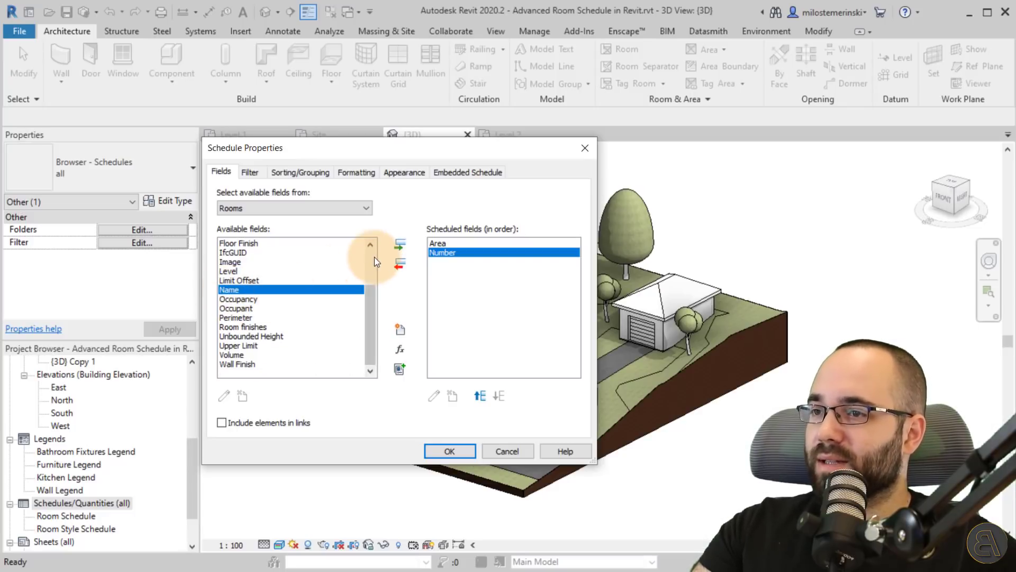
{"action": "left_click", "coordinate": [401, 246]}
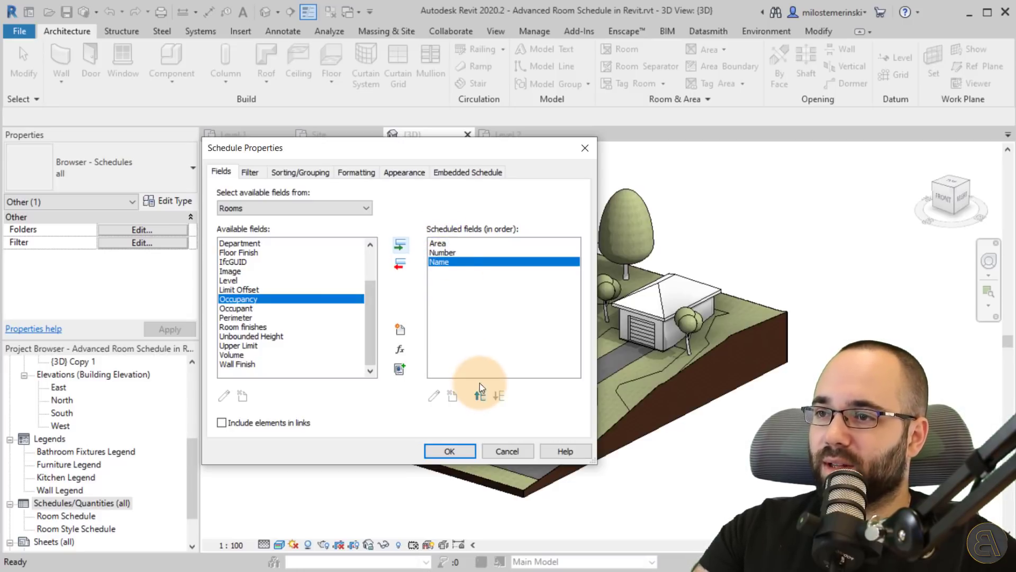
Step: Order the scheduled fields as Number, Name, Area and create the schedule
{"action": "left_click", "coordinate": [481, 396]}
{"action": "left_click", "coordinate": [481, 396]}
{"action": "left_click", "coordinate": [443, 262]}
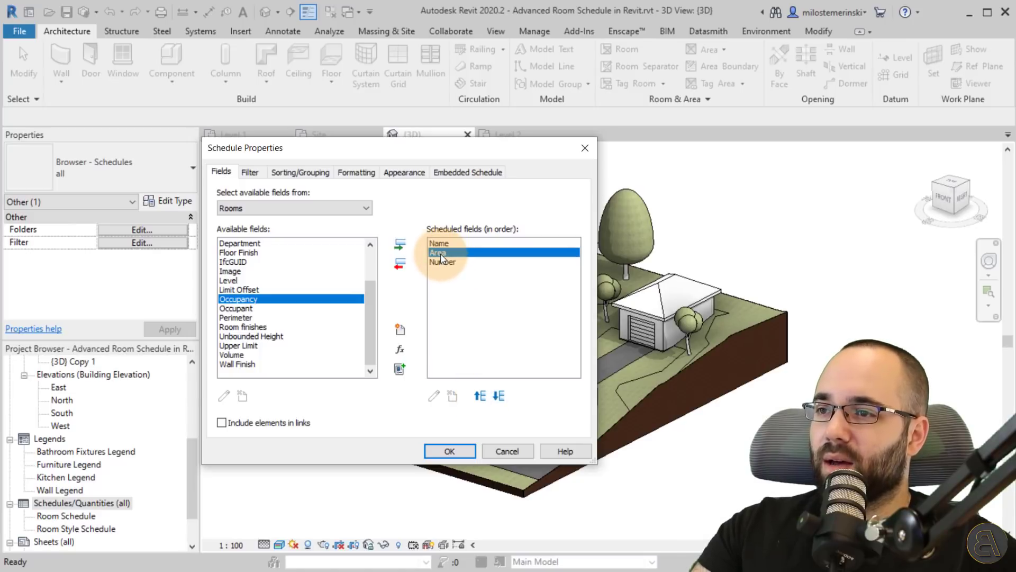
{"action": "left_click", "coordinate": [480, 396]}
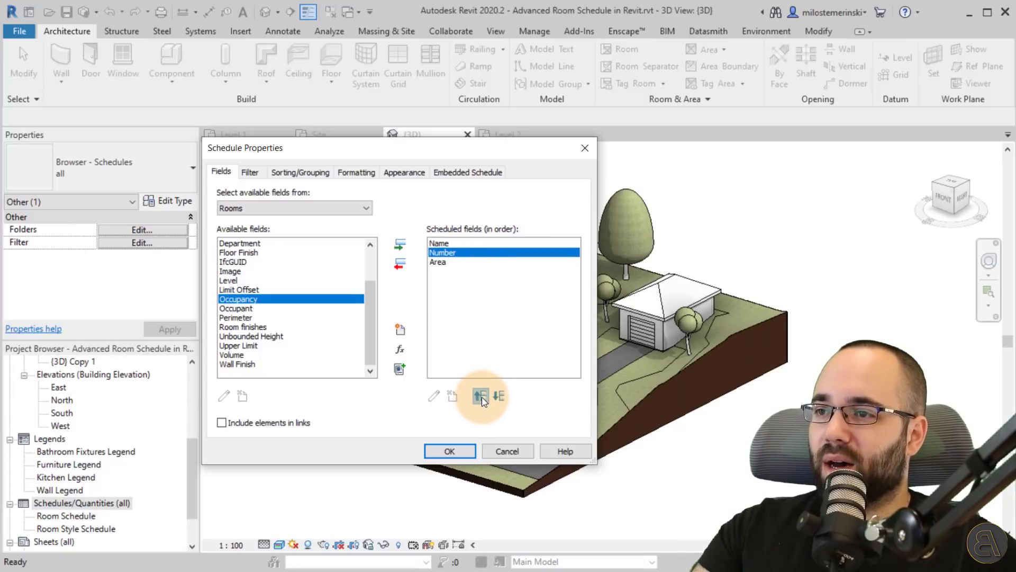
{"action": "left_click", "coordinate": [481, 396]}
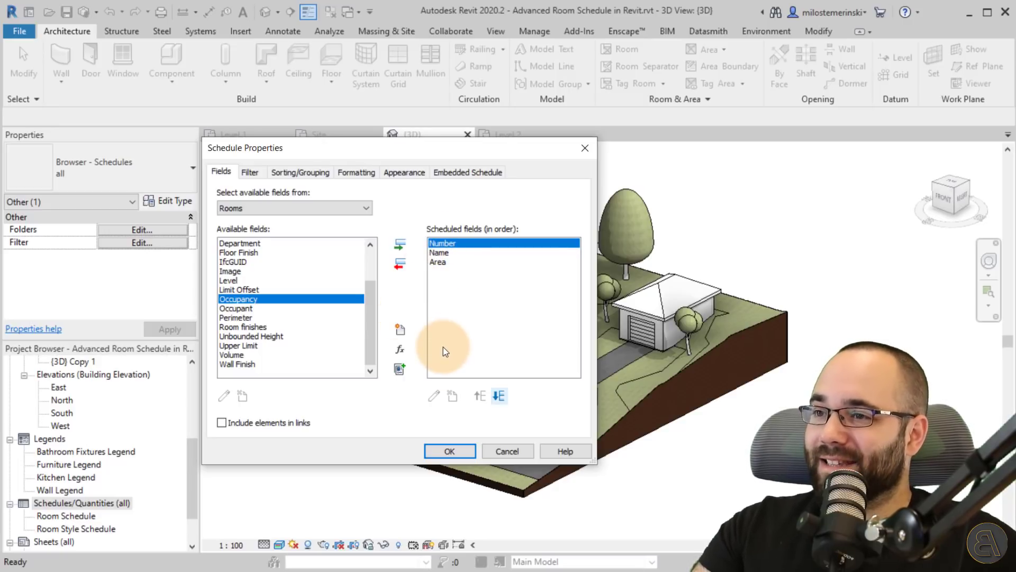
{"action": "left_click", "coordinate": [449, 451]}
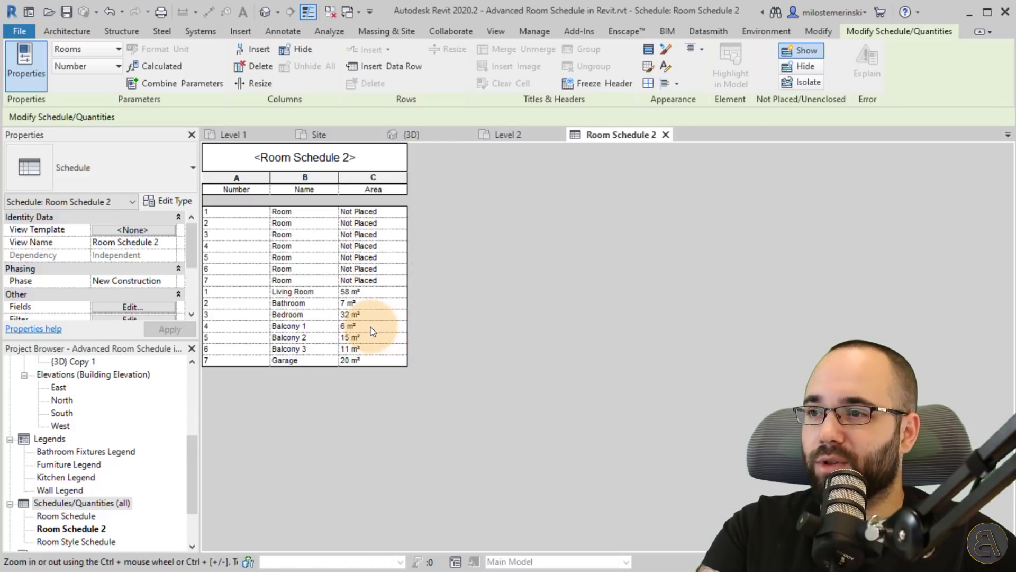
Step: Delete all rooms listed as Not Placed from the schedule, together with their room tags
{"action": "left_click", "coordinate": [370, 213]}
{"action": "left_click_drag", "start_coordinate": [369, 212], "coordinate": [374, 284]}
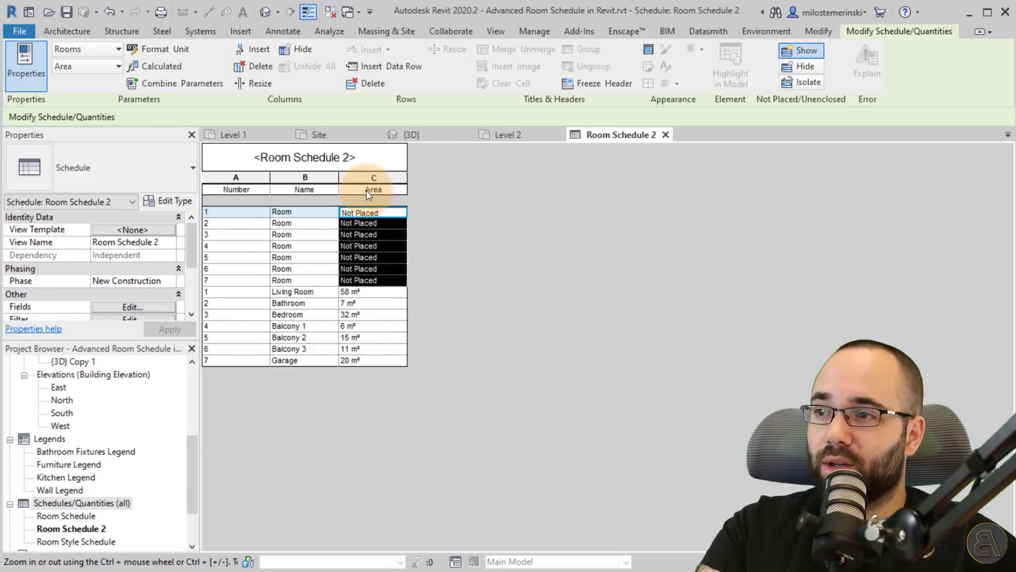
{"action": "left_click_drag", "start_coordinate": [360, 212], "coordinate": [363, 280]}
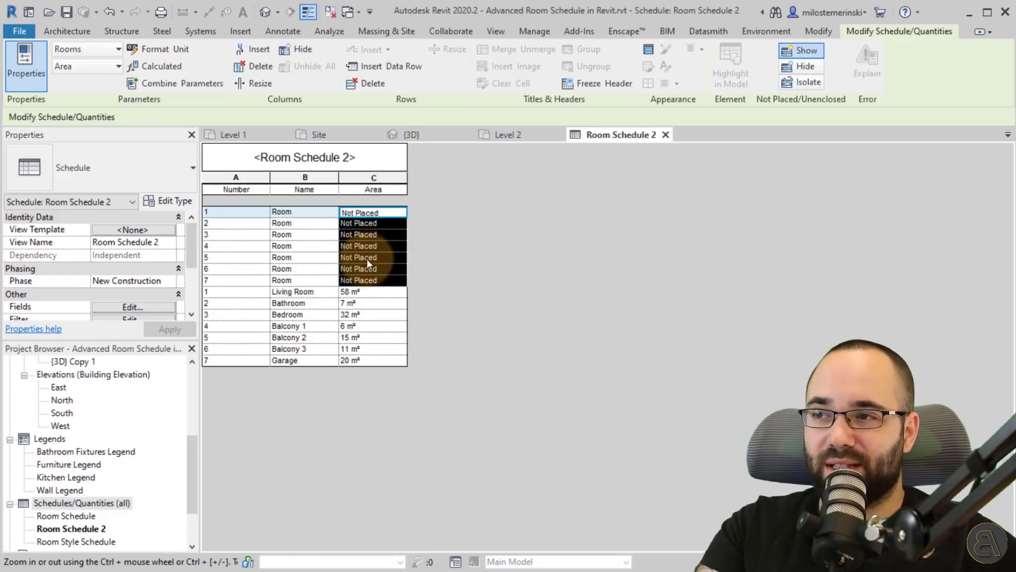
{"action": "left_click", "coordinate": [370, 86]}
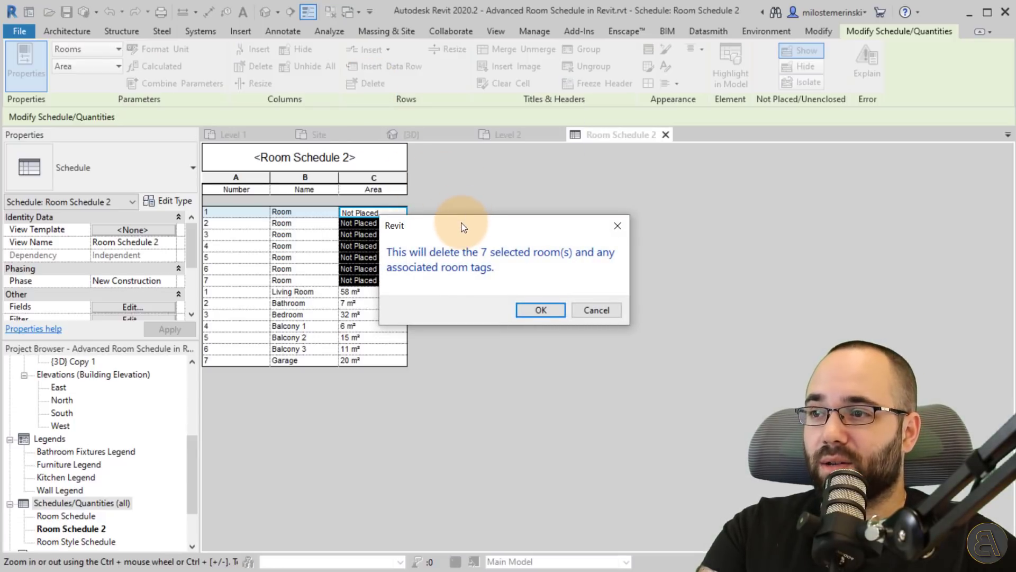
{"action": "left_click_drag", "start_coordinate": [466, 224], "coordinate": [411, 195]}
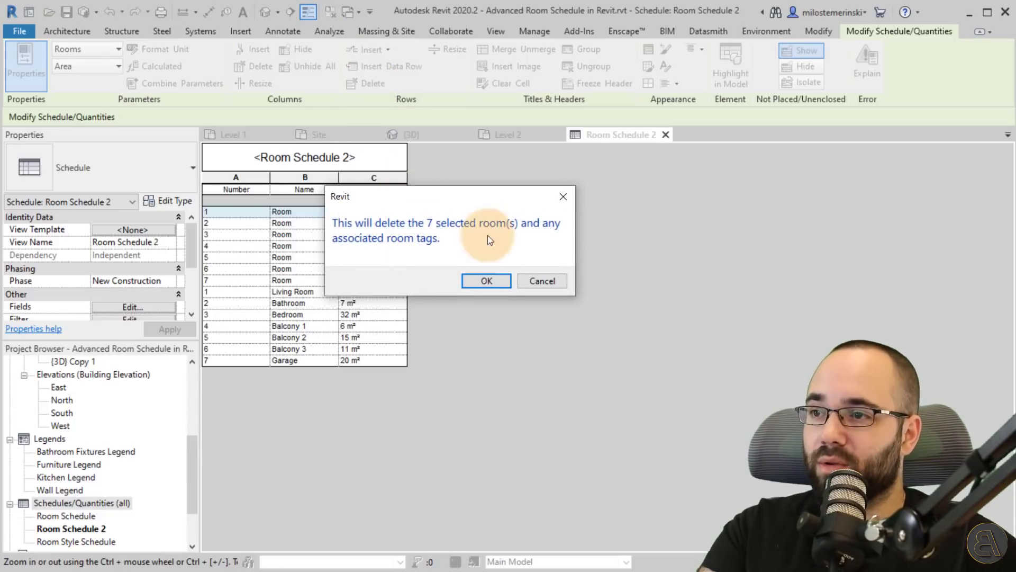
{"action": "left_click", "coordinate": [482, 279]}
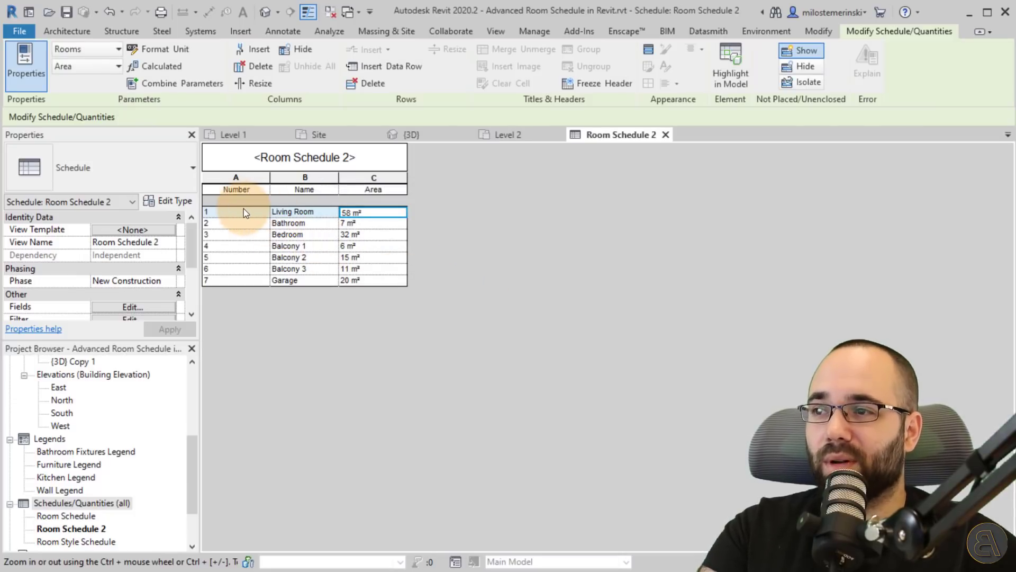
{"action": "left_click_drag", "start_coordinate": [243, 212], "coordinate": [242, 283]}
{"action": "left_click", "coordinate": [241, 282]}
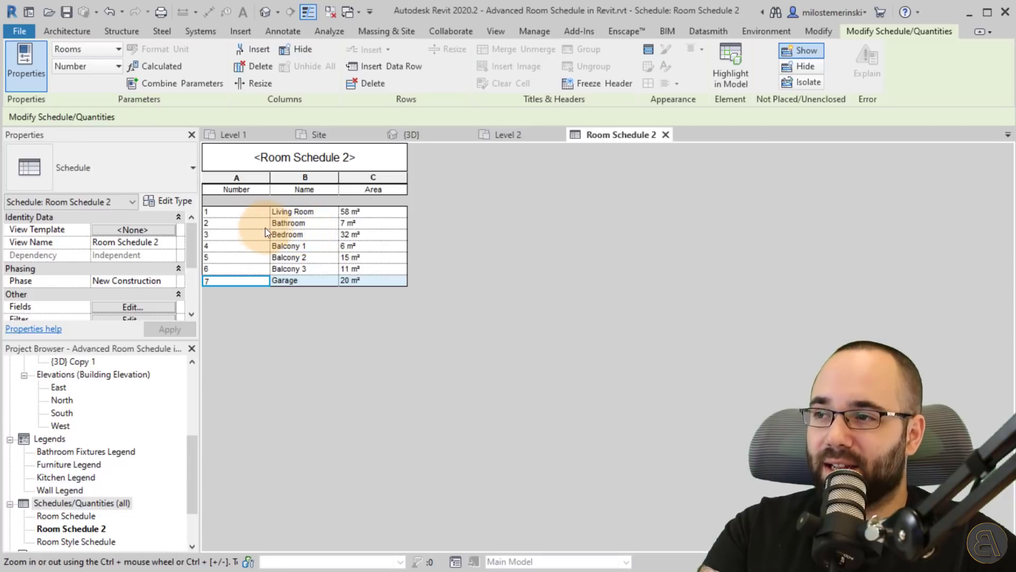
{"action": "left_click_drag", "start_coordinate": [236, 211], "coordinate": [279, 244]}
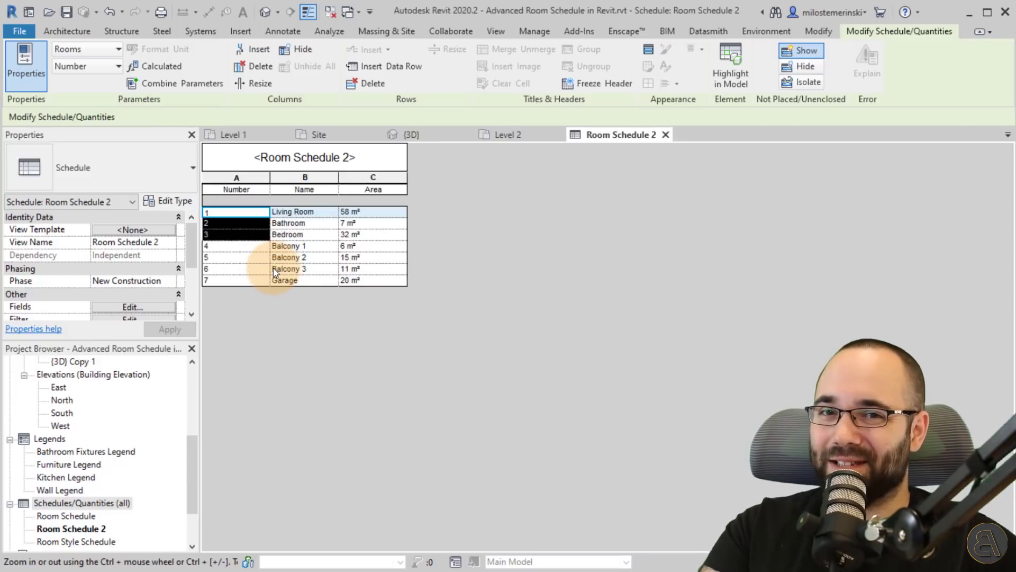
{"action": "left_click", "coordinate": [252, 251]}
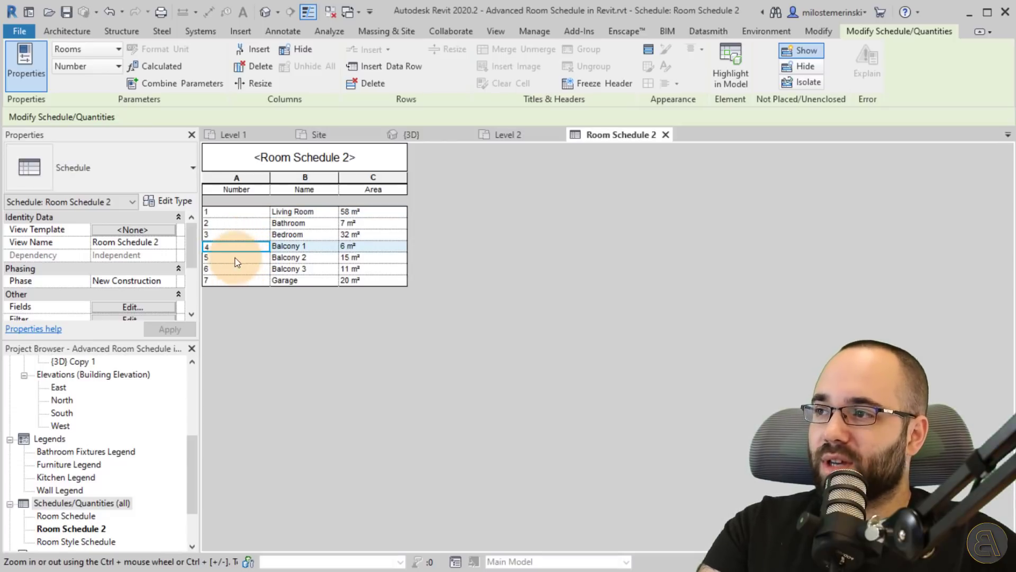
Step: Open the new schedule's sorting and grouping settings and examine which fields it can be sorted by
{"action": "scroll", "coordinate": [127, 263], "scroll_direction": "down", "scroll_amount": 4}
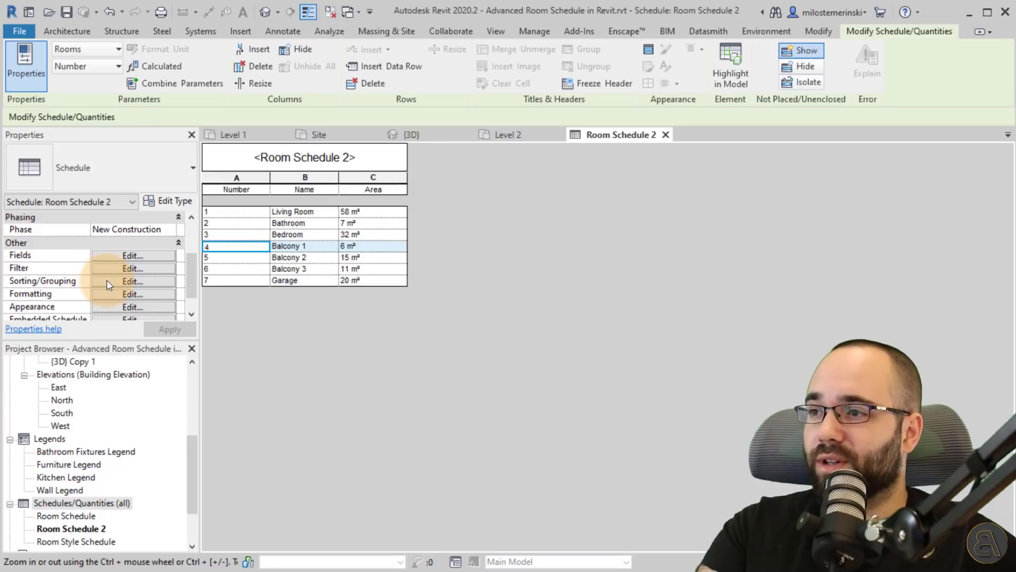
{"action": "left_click", "coordinate": [108, 283]}
{"action": "left_click_drag", "start_coordinate": [323, 150], "coordinate": [430, 163]}
{"action": "left_click", "coordinate": [418, 211]}
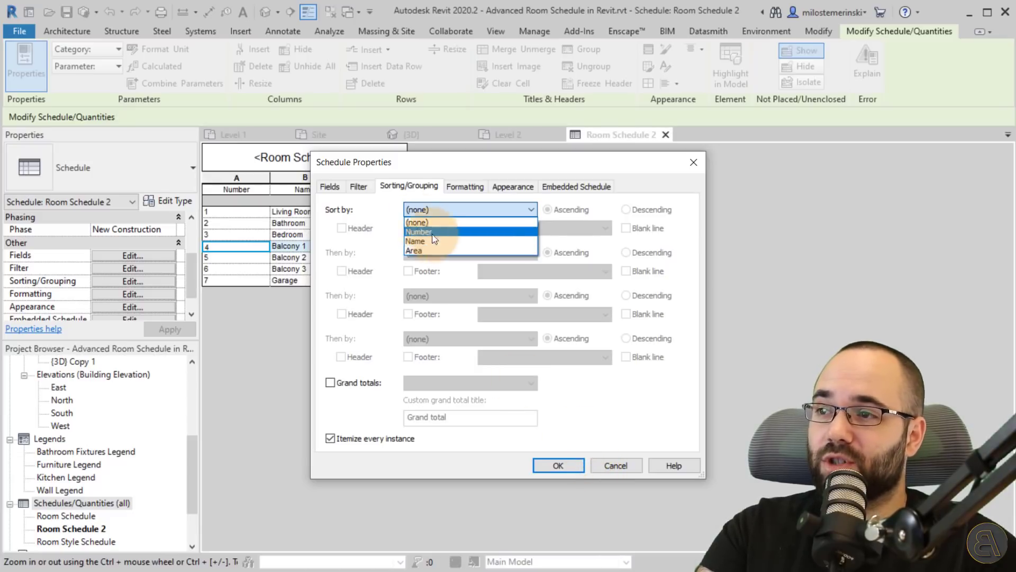
Step: Add the Department field to the schedule after Area and apply the schedule properties
{"action": "left_click", "coordinate": [330, 189]}
{"action": "left_click", "coordinate": [329, 188]}
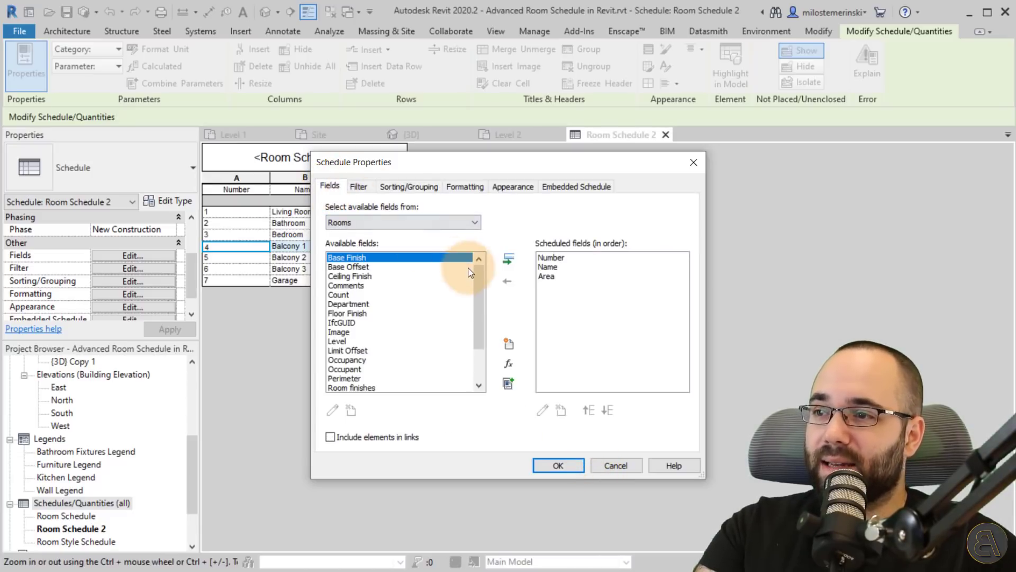
{"action": "scroll", "coordinate": [480, 290], "scroll_direction": "down", "scroll_amount": 3}
{"action": "mouse_move", "coordinate": [480, 290]}
{"action": "left_mouse_down"}
{"action": "mouse_move", "coordinate": [476, 307]}
{"action": "mouse_move", "coordinate": [477, 286]}
{"action": "left_mouse_up"}
{"action": "left_click", "coordinate": [365, 285]}
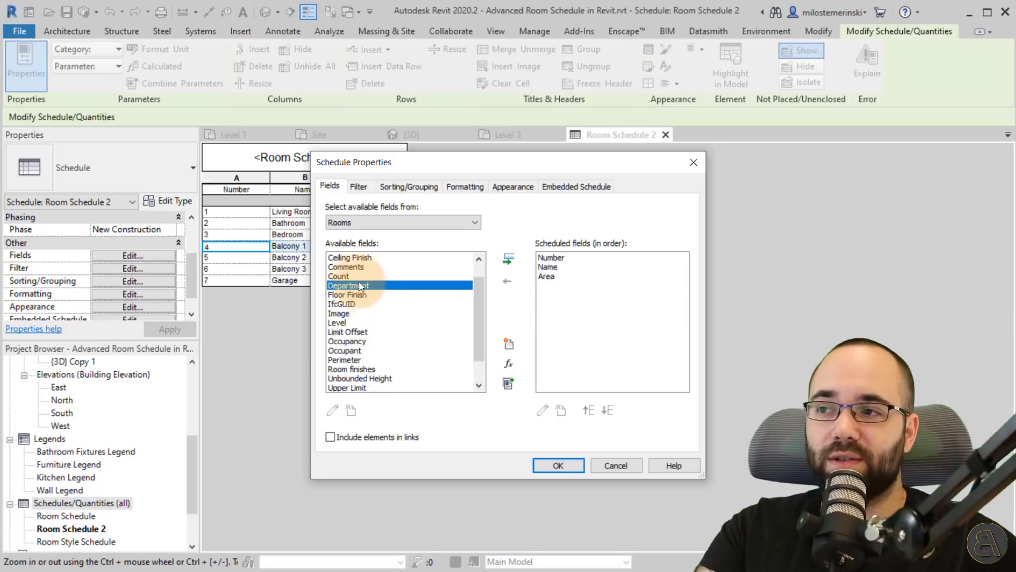
{"action": "left_click", "coordinate": [352, 268]}
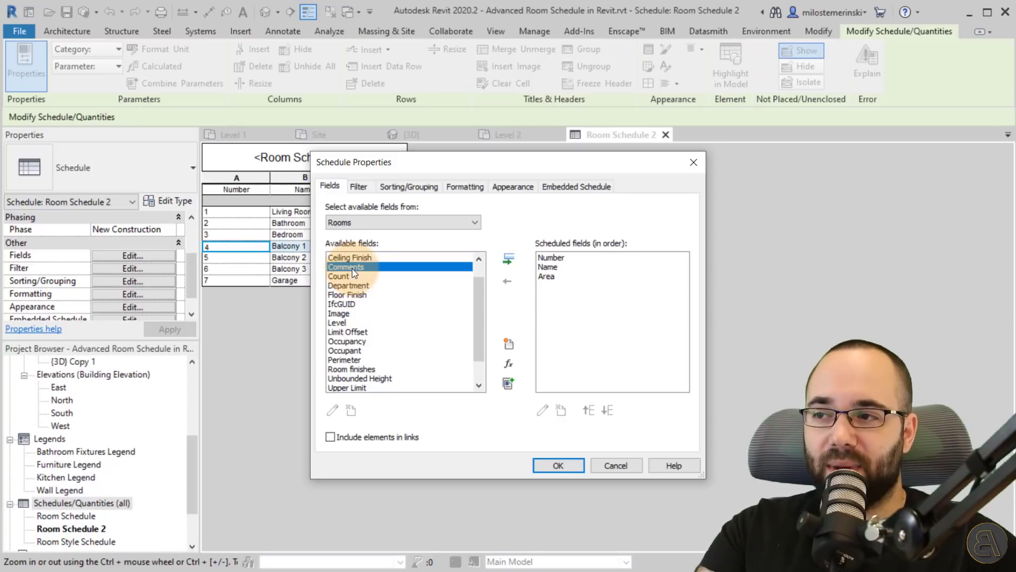
{"action": "left_click", "coordinate": [356, 341]}
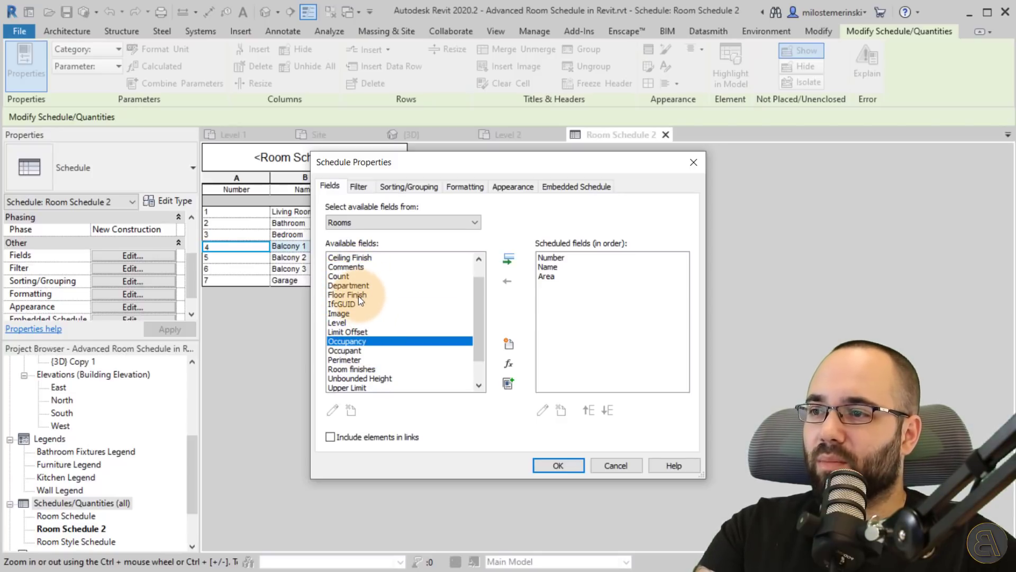
{"action": "scroll", "coordinate": [360, 297], "scroll_direction": "up", "scroll_amount": 1}
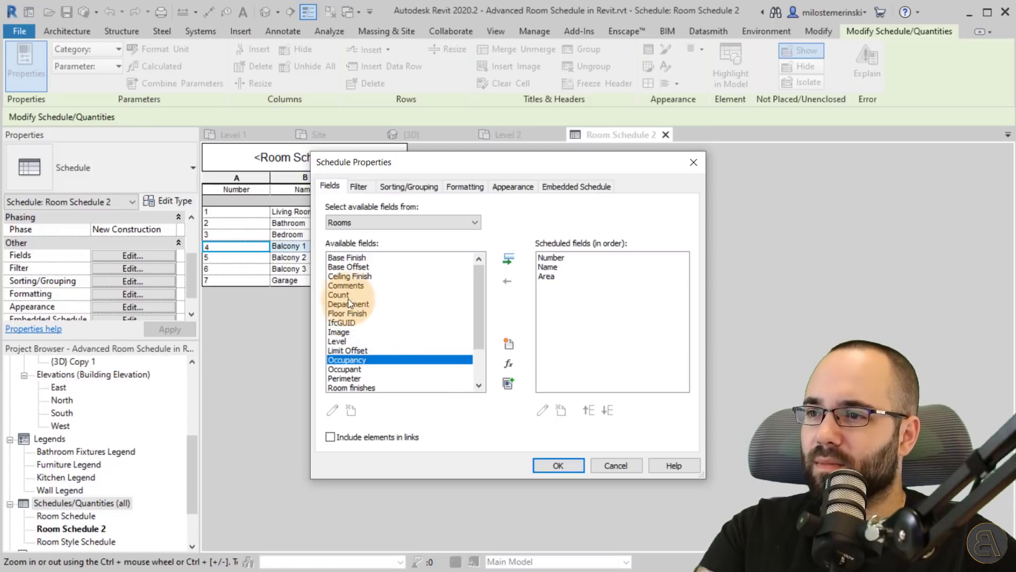
{"action": "left_click", "coordinate": [348, 304]}
{"action": "left_click", "coordinate": [508, 258]}
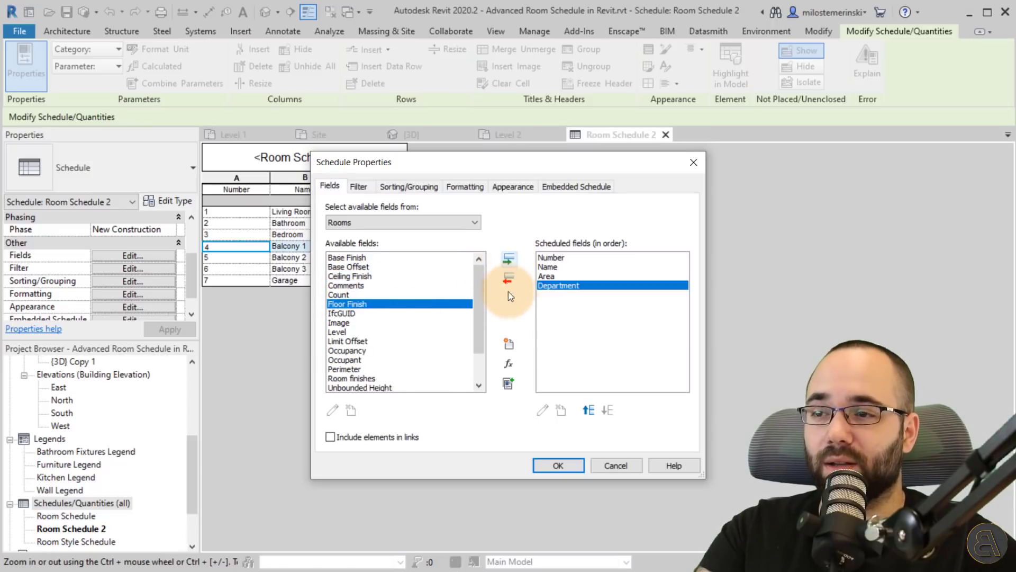
{"action": "left_click", "coordinate": [557, 466]}
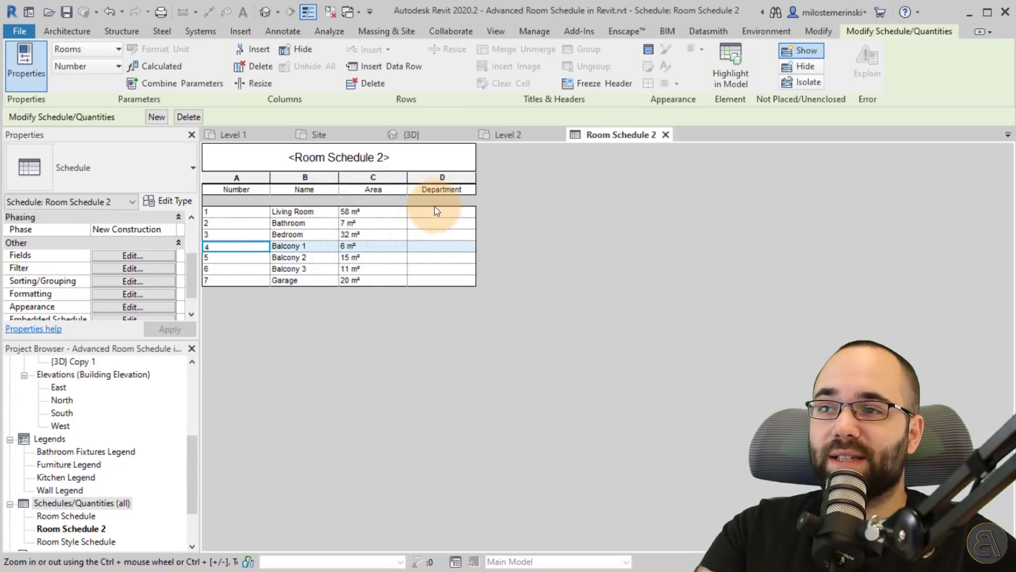
Step: Switch to the Level 1 floor plan and set the Living Room's Department to Room
{"action": "left_click", "coordinate": [432, 268]}
{"action": "left_click", "coordinate": [428, 281]}
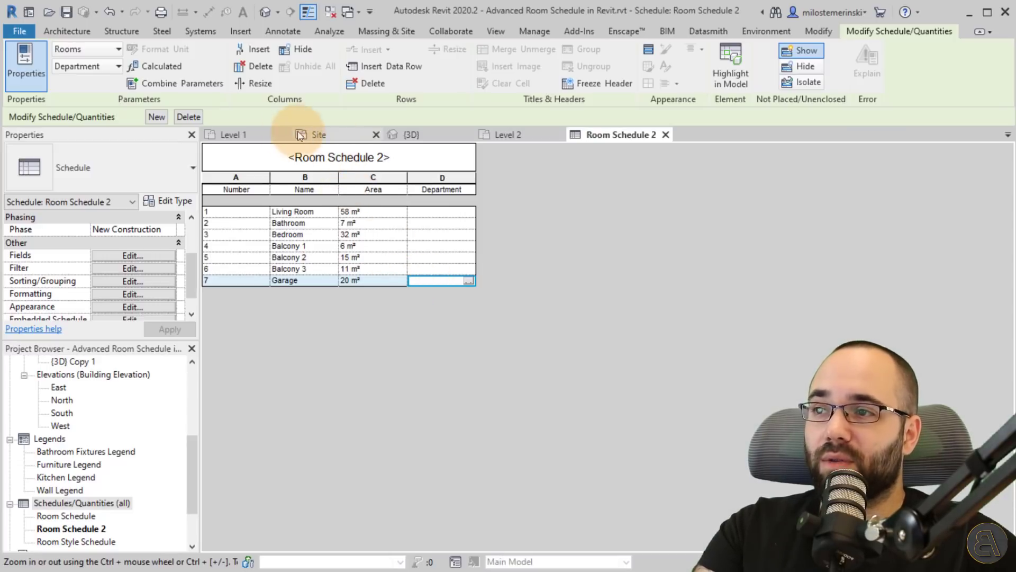
{"action": "left_click", "coordinate": [253, 136]}
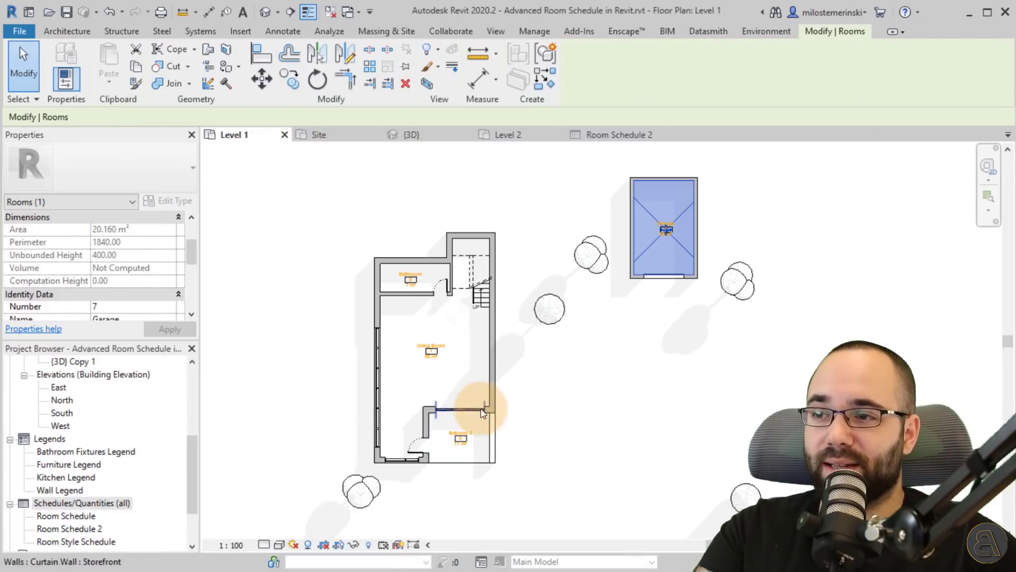
{"action": "left_click", "coordinate": [446, 366]}
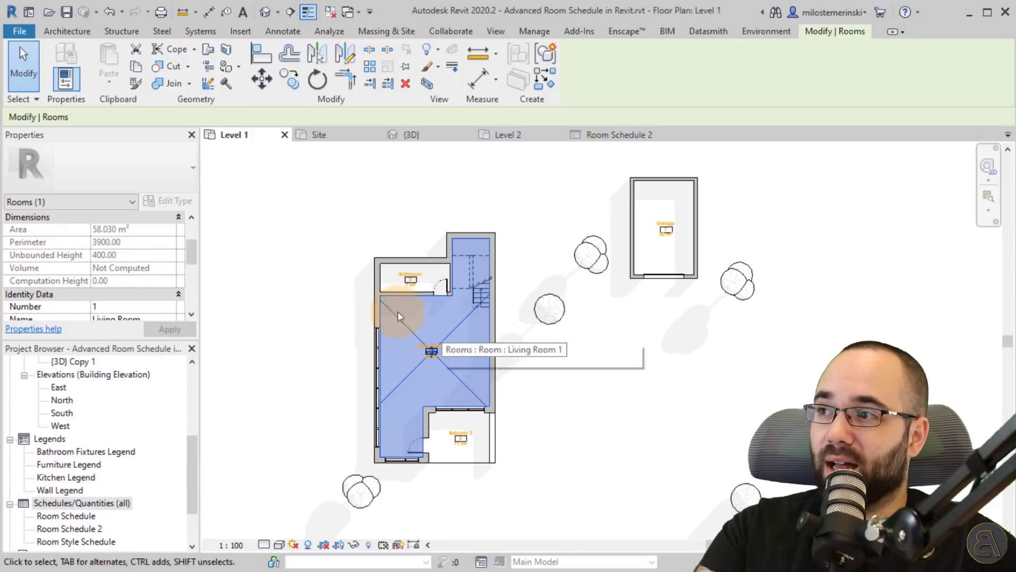
{"action": "scroll", "coordinate": [126, 265], "scroll_direction": "down", "scroll_amount": 2}
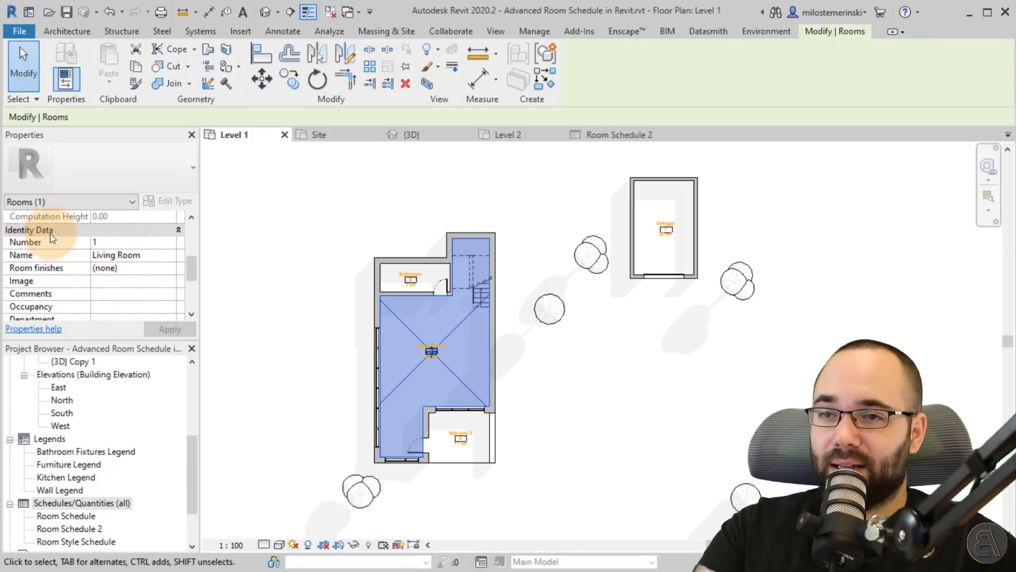
{"action": "scroll", "coordinate": [85, 275], "scroll_direction": "down", "scroll_amount": 1}
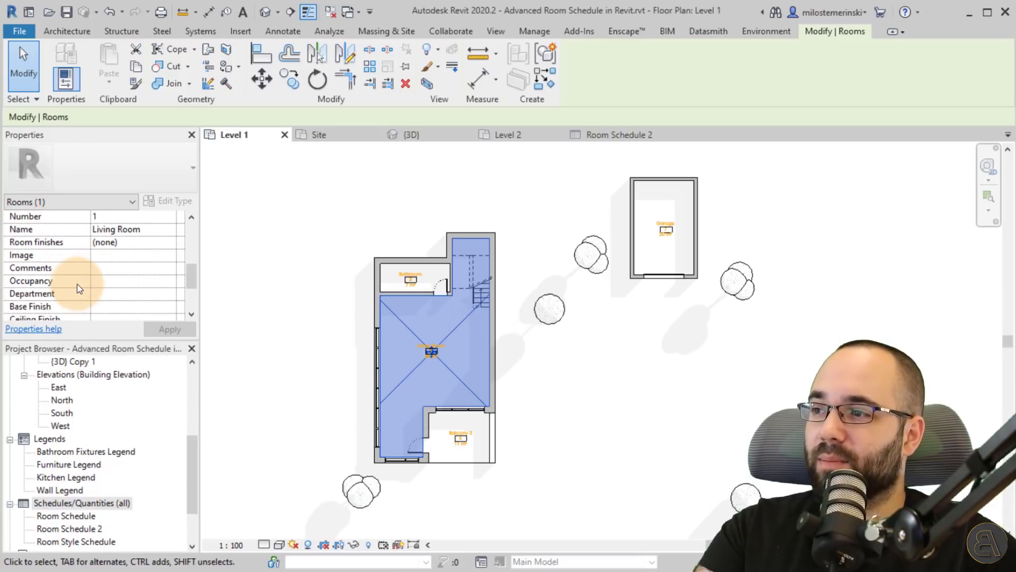
{"action": "left_click", "coordinate": [86, 297]}
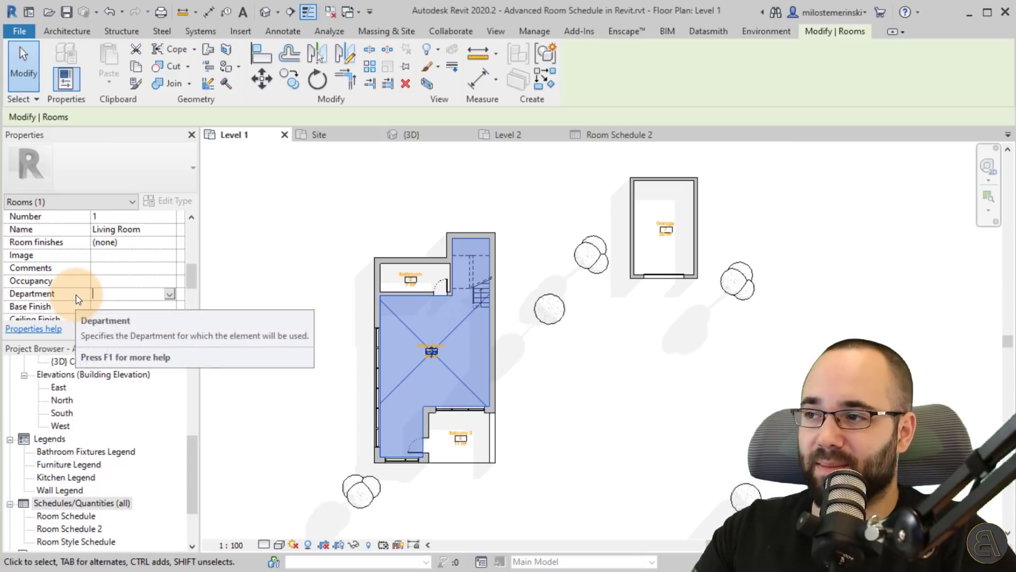
{"action": "type", "text": "Room"}
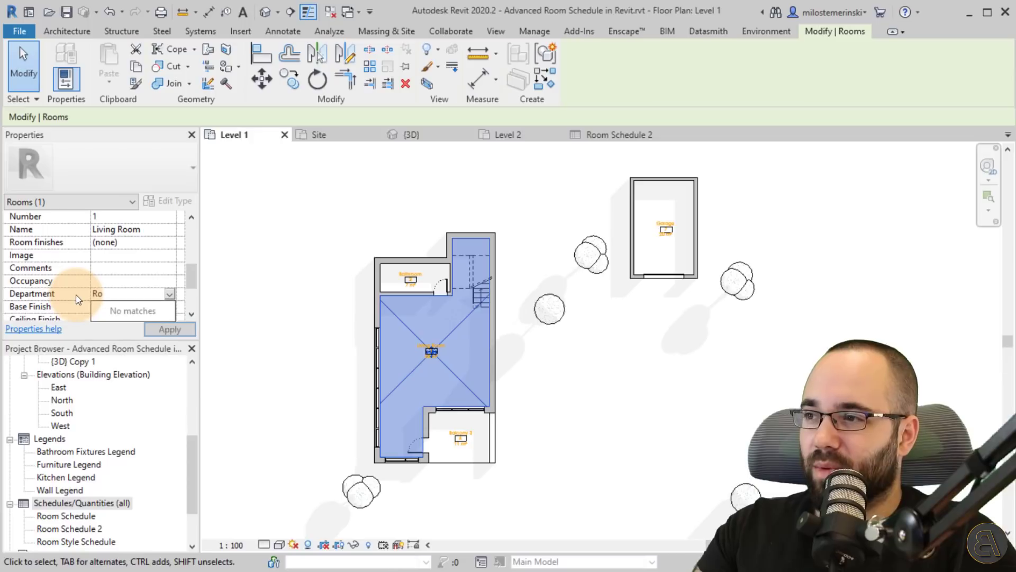
{"action": "key", "text": "Return"}
{"action": "scroll", "coordinate": [128, 265], "scroll_direction": "down", "scroll_amount": 1}
{"action": "left_click", "coordinate": [127, 277]}
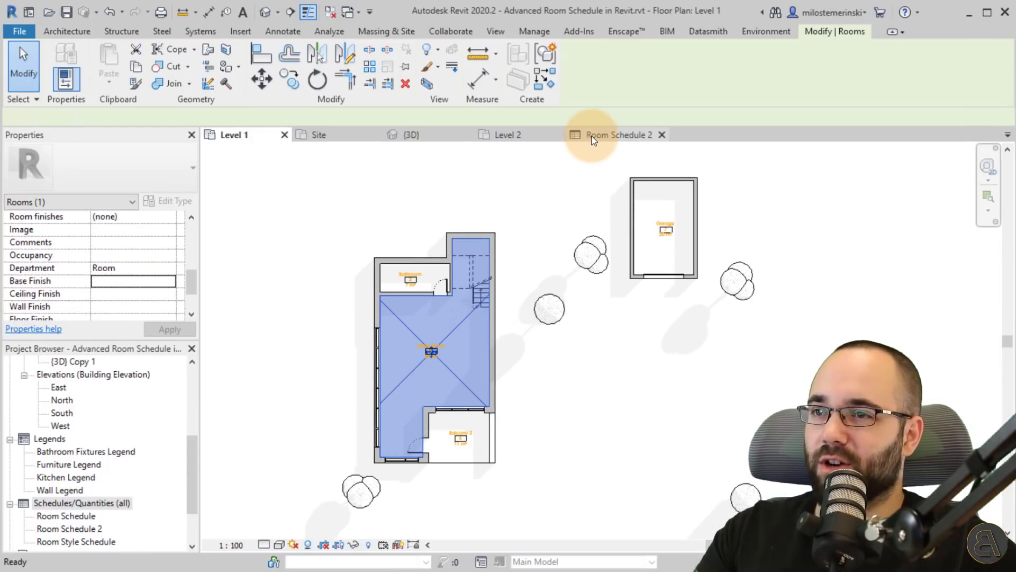
Step: In Room Schedule 2, set the Department of the Bathroom and the Bedroom to Room
{"action": "left_click", "coordinate": [592, 138]}
{"action": "left_click", "coordinate": [443, 223]}
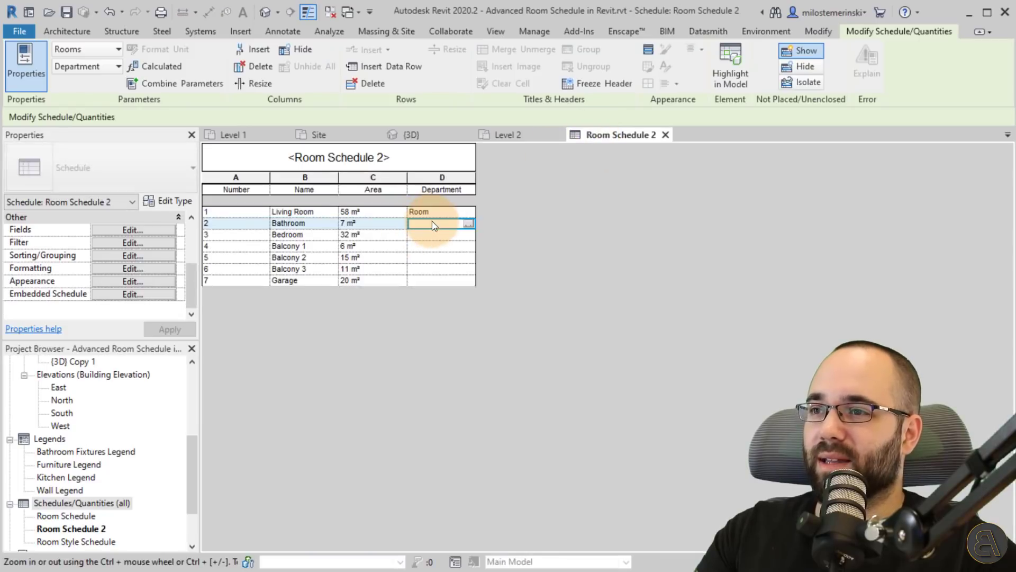
{"action": "left_click", "coordinate": [468, 223]}
{"action": "left_click", "coordinate": [461, 234]}
{"action": "left_click", "coordinate": [468, 234]}
{"action": "left_click", "coordinate": [460, 245]}
{"action": "left_click", "coordinate": [468, 236]}
Step: Set the Department of Balcony 1, Balcony 2 and Balcony 3 to Balcony in the schedule
{"action": "left_click", "coordinate": [443, 249]}
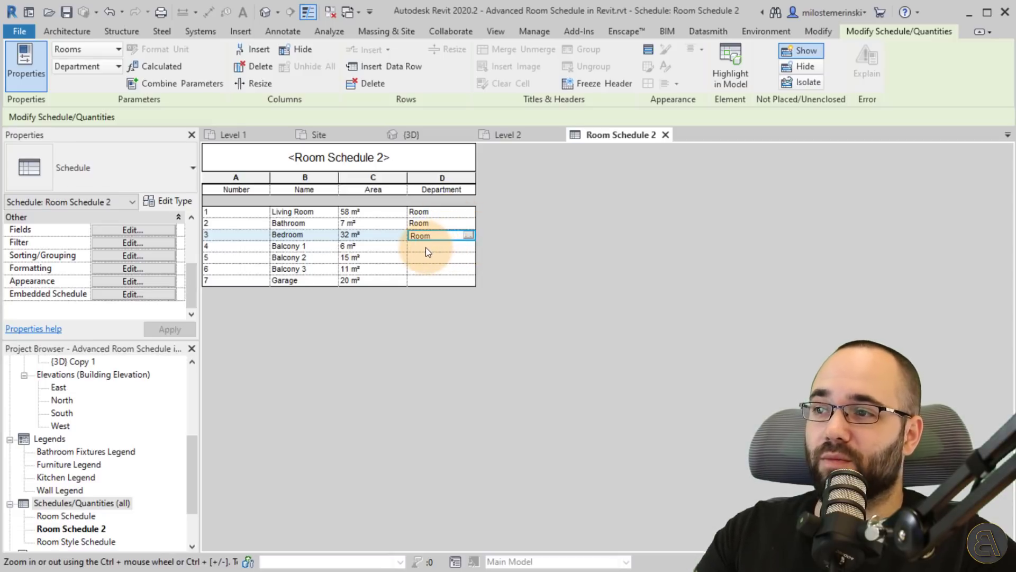
{"action": "left_click", "coordinate": [424, 246]}
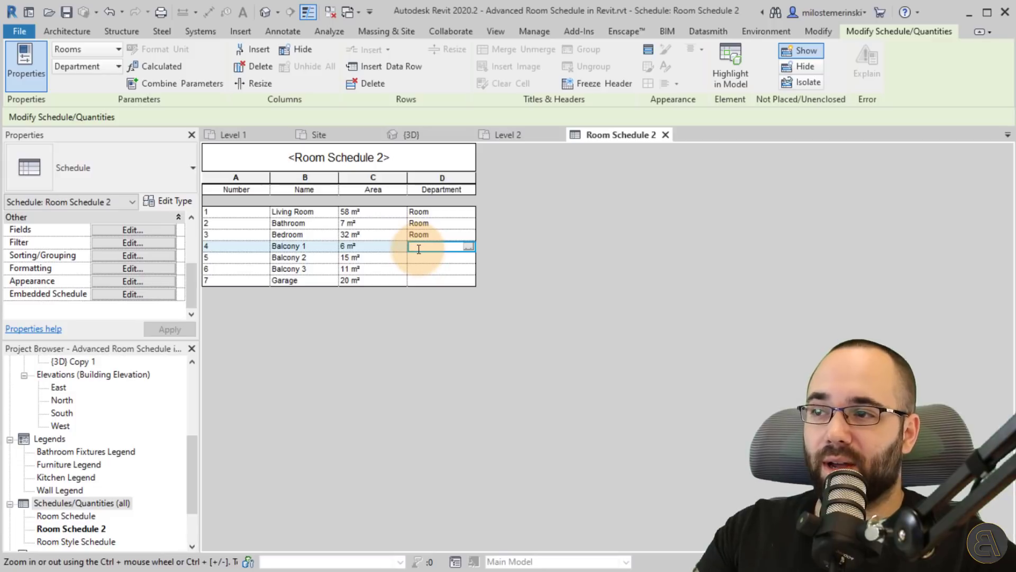
{"action": "type", "text": "Balcony"}
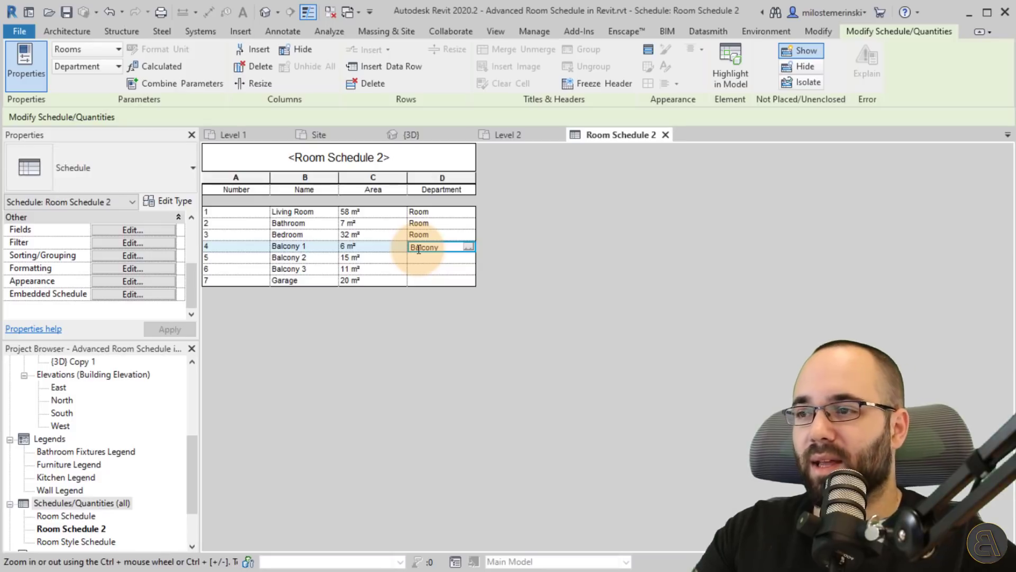
{"action": "left_click", "coordinate": [468, 258]}
{"action": "left_click", "coordinate": [468, 257]}
{"action": "left_click", "coordinate": [458, 269]}
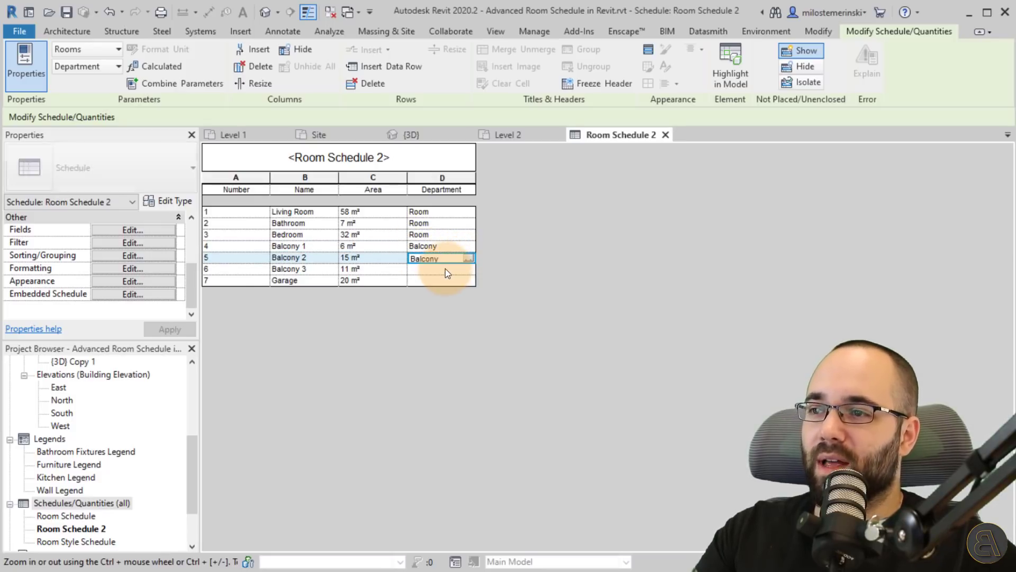
{"action": "left_click", "coordinate": [468, 269]}
{"action": "left_click", "coordinate": [468, 269]}
Step: Set the Garage's Department to Garage and narrow the schedule's Number column slightly
{"action": "left_click", "coordinate": [458, 280]}
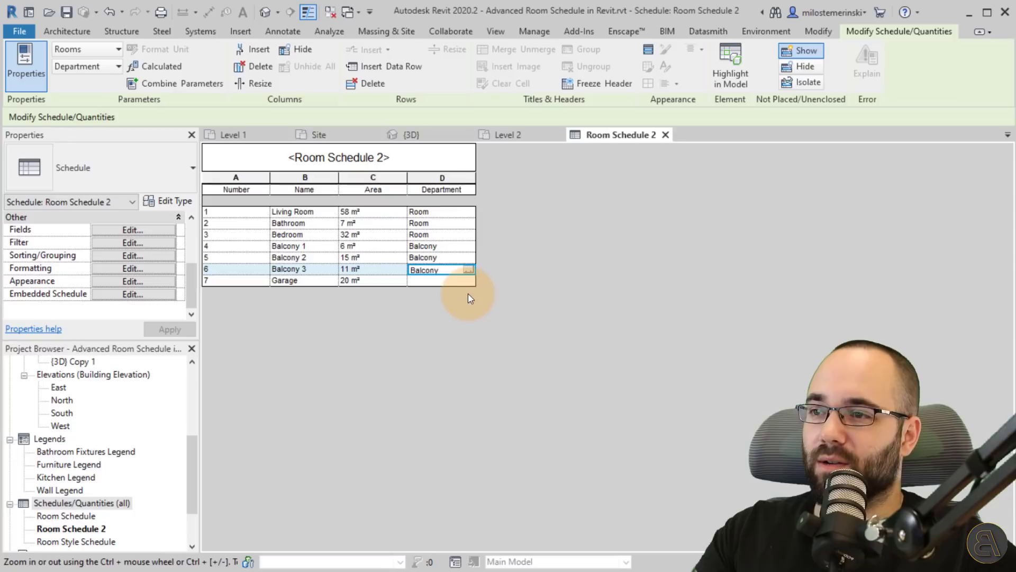
{"action": "left_click", "coordinate": [427, 280]}
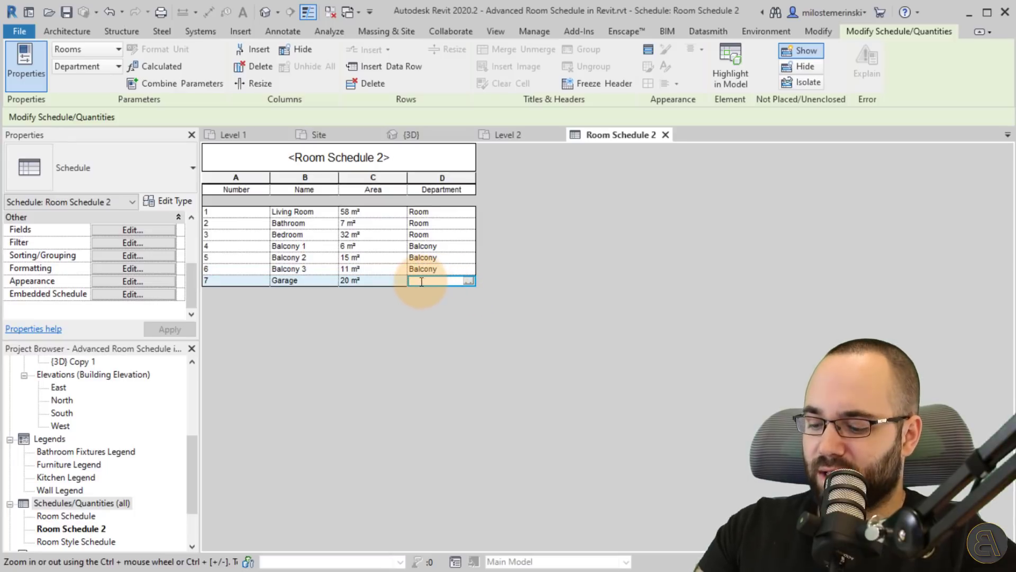
{"action": "type", "text": "Garage"}
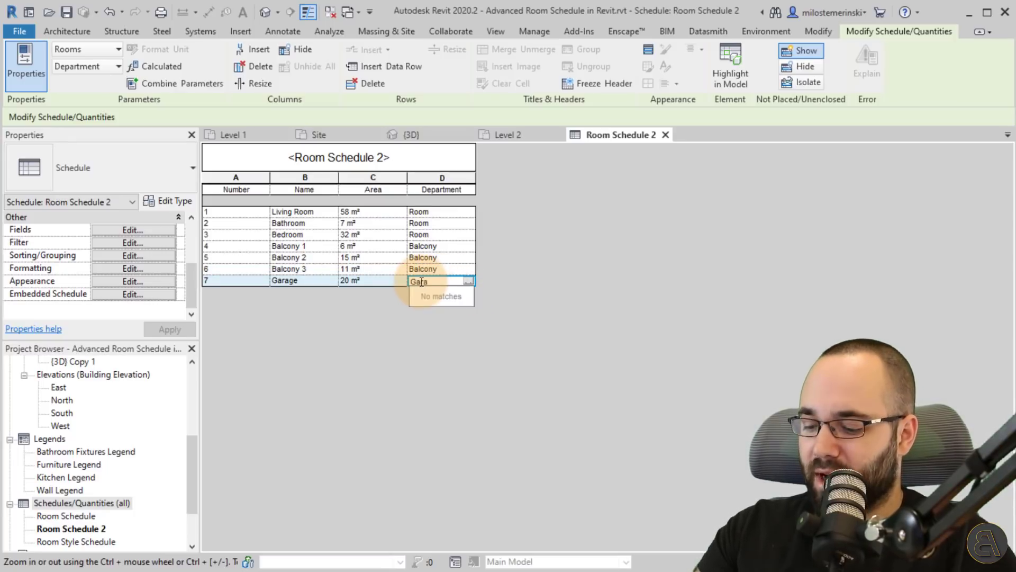
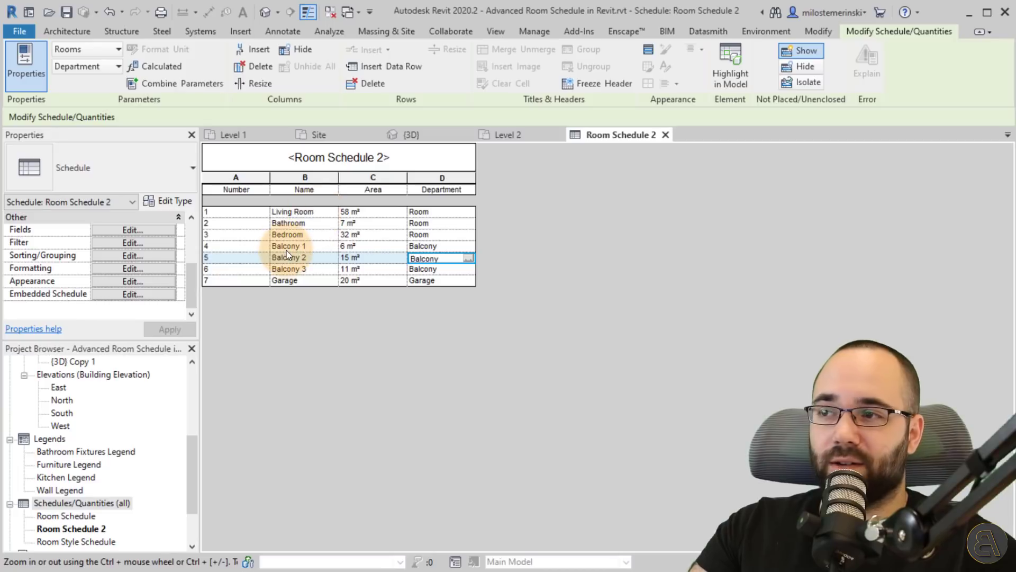
{"action": "left_click_drag", "start_coordinate": [268, 179], "coordinate": [254, 178]}
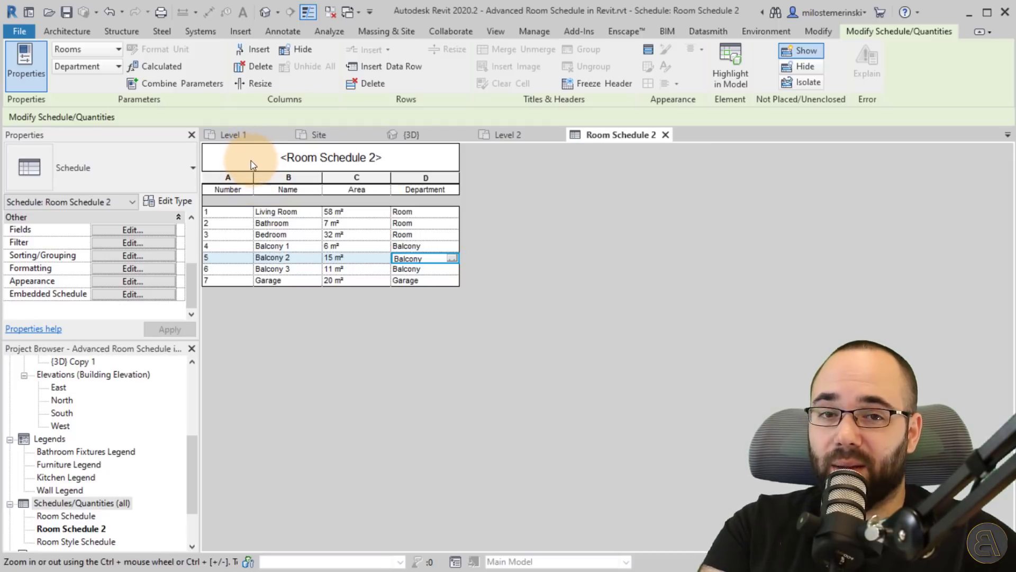
Step: In the Level 1 floor plan, select the Garage room and examine its Department property
{"action": "left_click", "coordinate": [246, 135]}
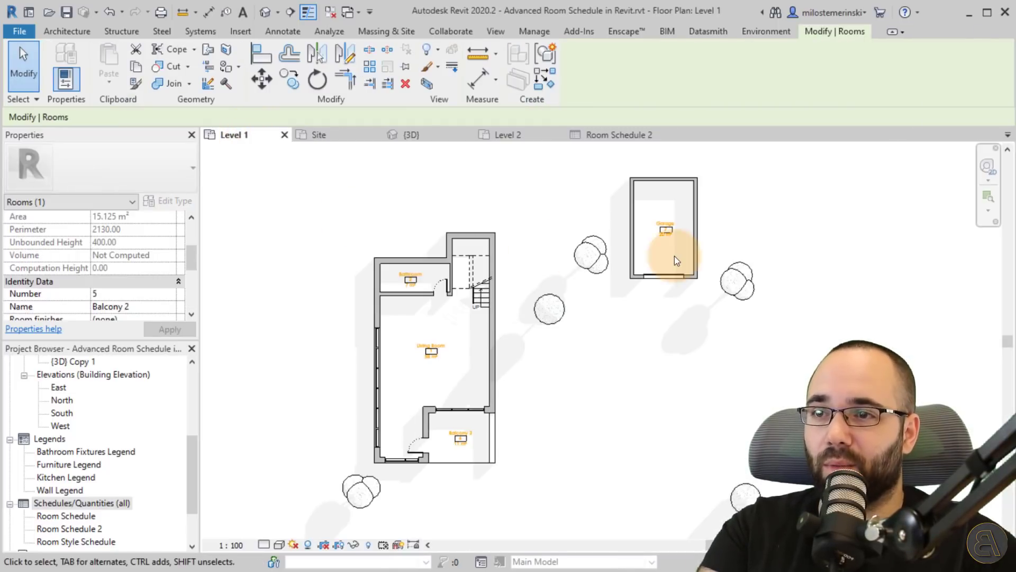
{"action": "scroll", "coordinate": [665, 220], "scroll_direction": "up", "scroll_amount": 4}
{"action": "left_click", "coordinate": [661, 225]}
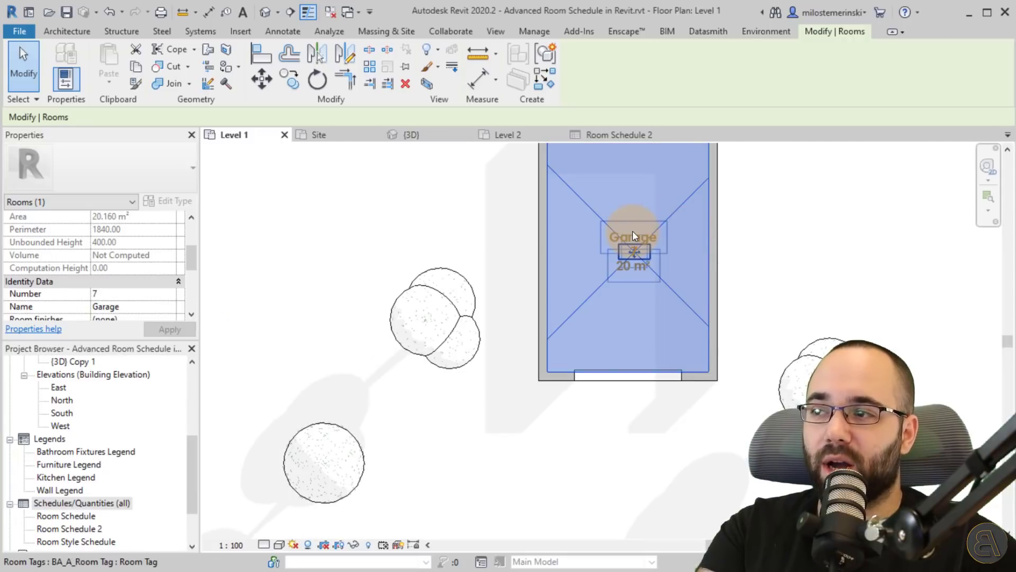
{"action": "scroll", "coordinate": [132, 268], "scroll_direction": "down", "scroll_amount": 2}
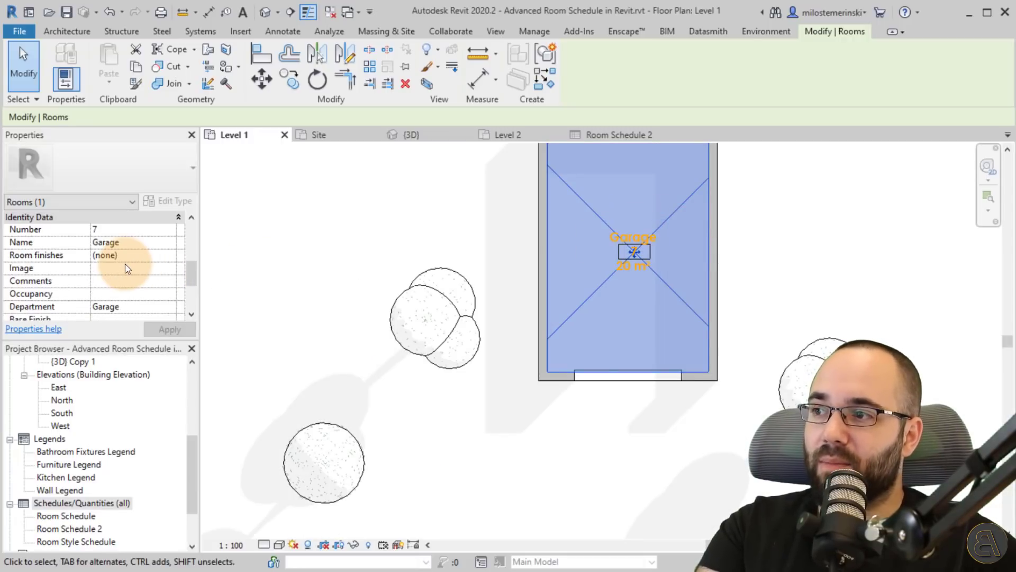
{"action": "scroll", "coordinate": [127, 269], "scroll_direction": "down", "scroll_amount": 1}
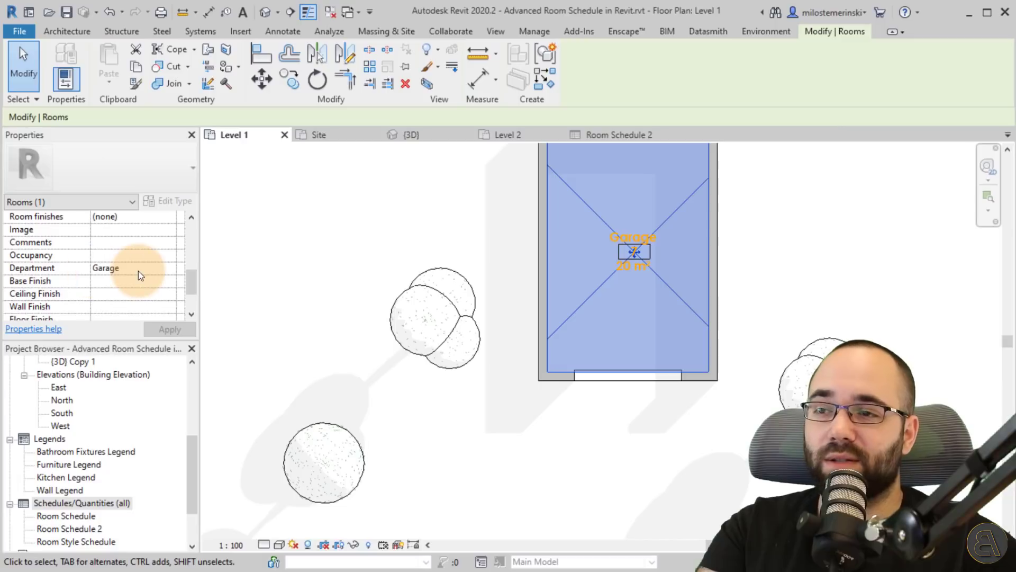
{"action": "scroll", "coordinate": [646, 313], "scroll_direction": "down", "scroll_amount": 5}
{"action": "middle_click_drag", "start_coordinate": [602, 383], "coordinate": [510, 344]}
{"action": "left_click", "coordinate": [501, 336]}
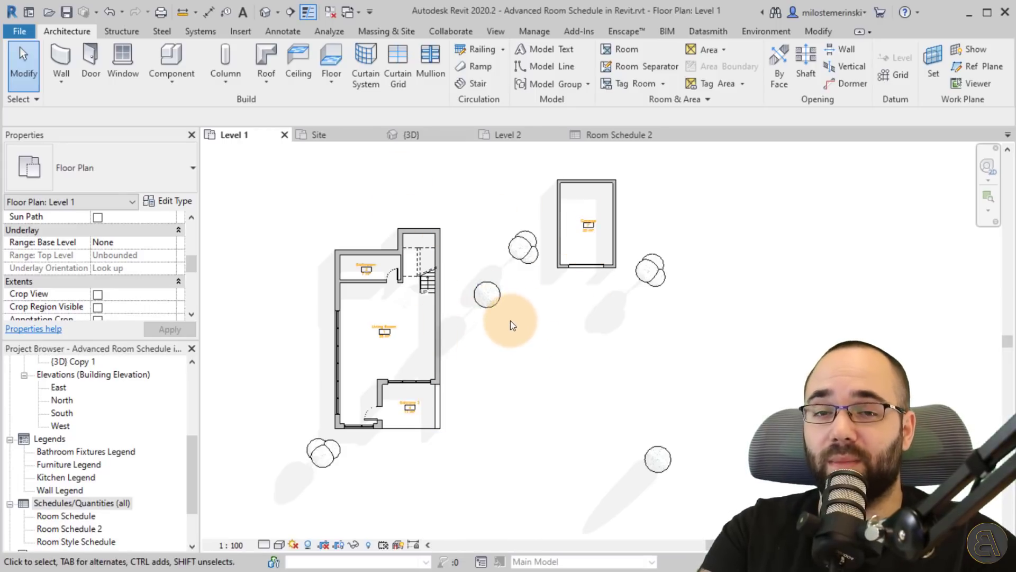
Step: Return to Room Schedule 2 and sort it by Department in descending order with a header for each group
{"action": "left_click", "coordinate": [599, 136]}
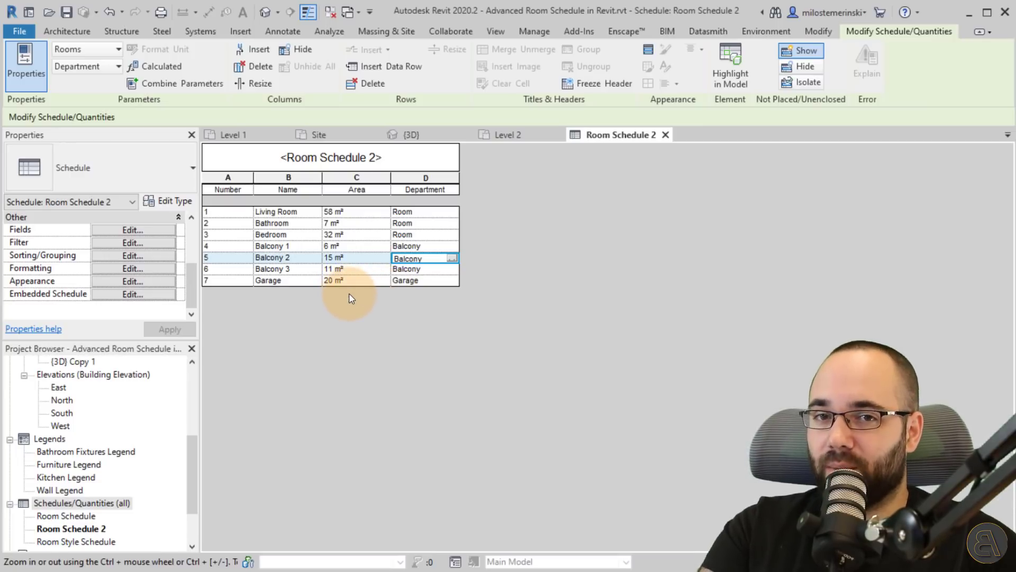
{"action": "left_click", "coordinate": [109, 256]}
{"action": "left_click_drag", "start_coordinate": [433, 168], "coordinate": [309, 157]}
{"action": "left_click", "coordinate": [309, 198]}
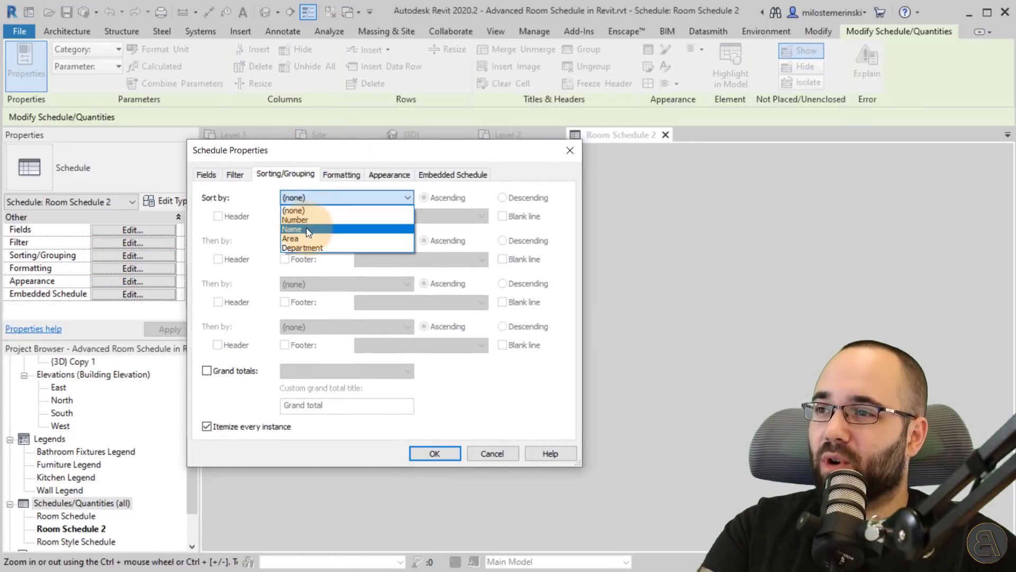
{"action": "left_click", "coordinate": [302, 248]}
{"action": "left_click_drag", "start_coordinate": [335, 150], "coordinate": [554, 146]}
{"action": "left_click_drag", "start_coordinate": [626, 148], "coordinate": [610, 144]}
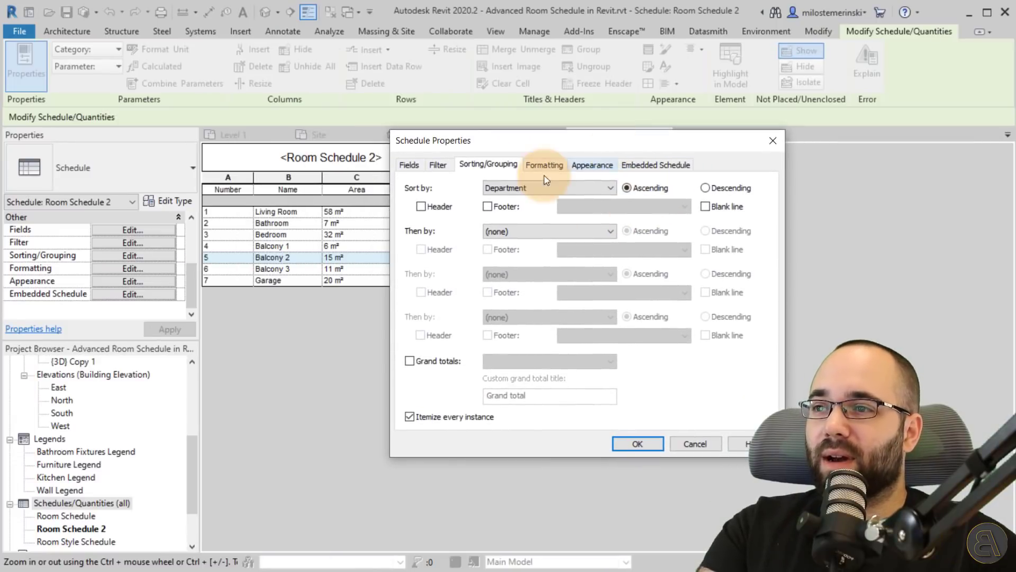
{"action": "left_click", "coordinate": [421, 207]}
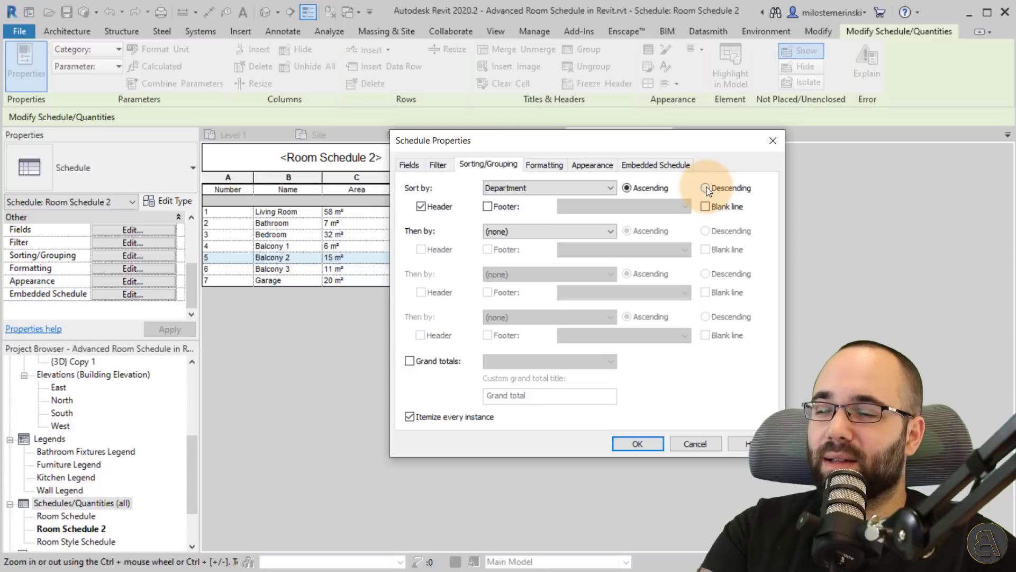
{"action": "left_click", "coordinate": [706, 188]}
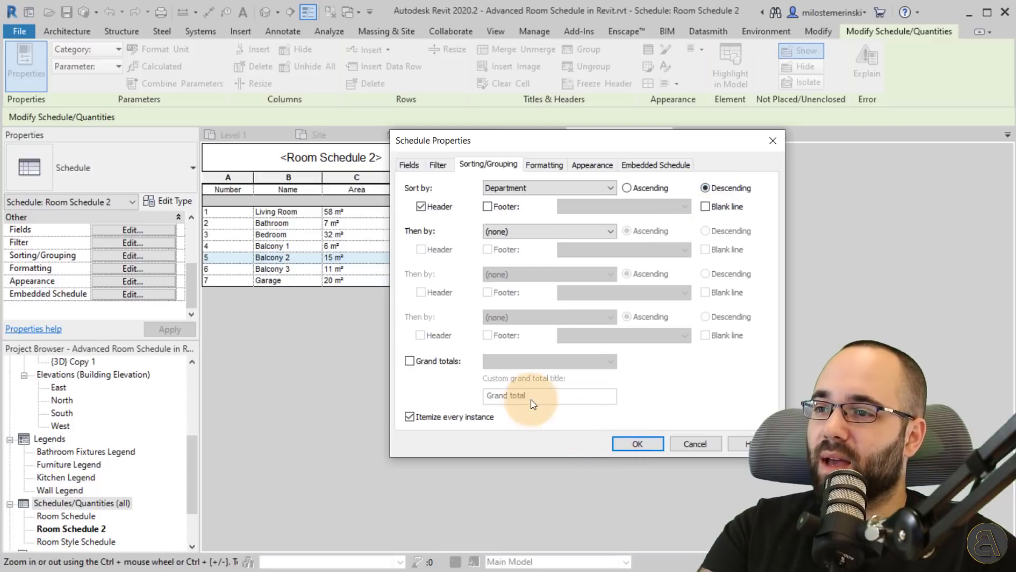
Step: Enable grand totals for the schedule and set them to Totals only
{"action": "left_click", "coordinate": [409, 361]}
{"action": "left_click", "coordinate": [545, 361]}
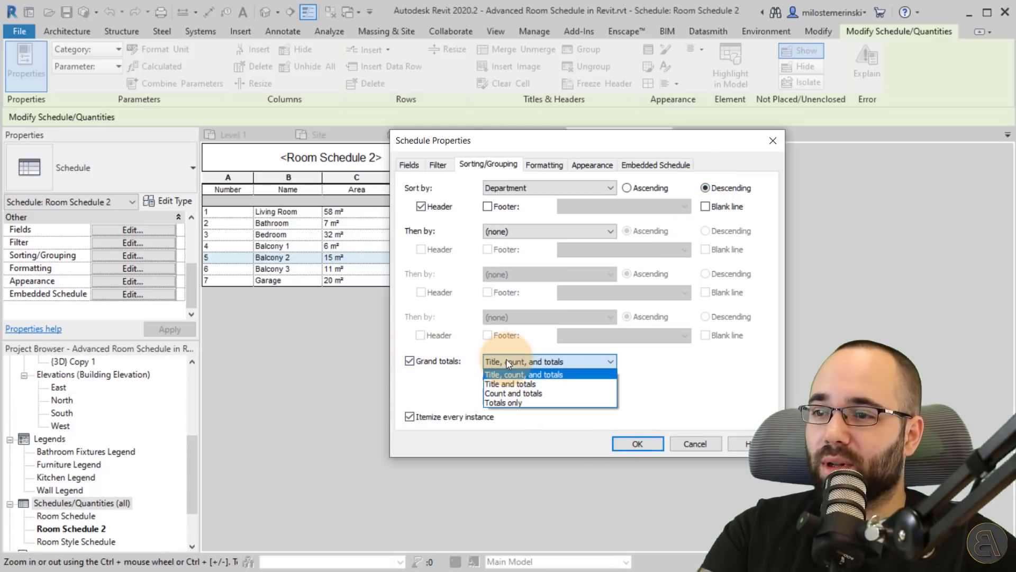
{"action": "left_click", "coordinate": [509, 404]}
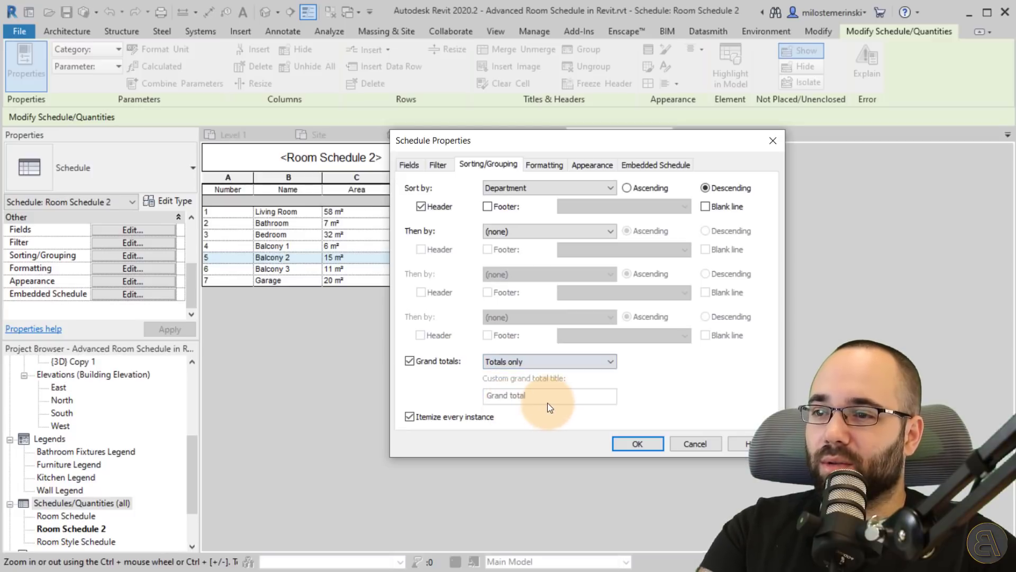
Step: Add a Totals only footer and a blank line to the Department grouping and apply the schedule properties
{"action": "left_click", "coordinate": [514, 207]}
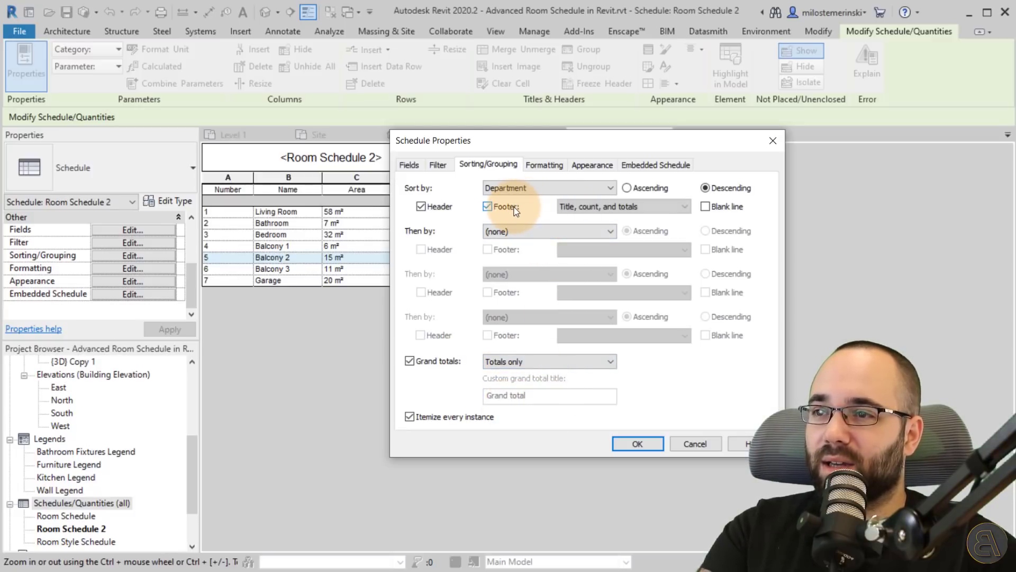
{"action": "left_click", "coordinate": [581, 209]}
{"action": "left_click", "coordinate": [581, 249]}
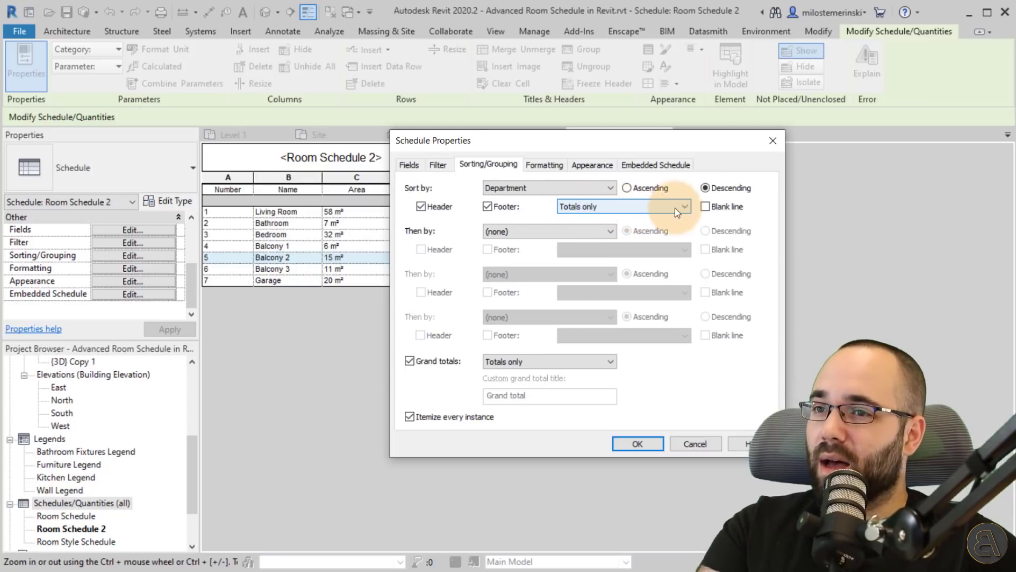
{"action": "left_click", "coordinate": [705, 207]}
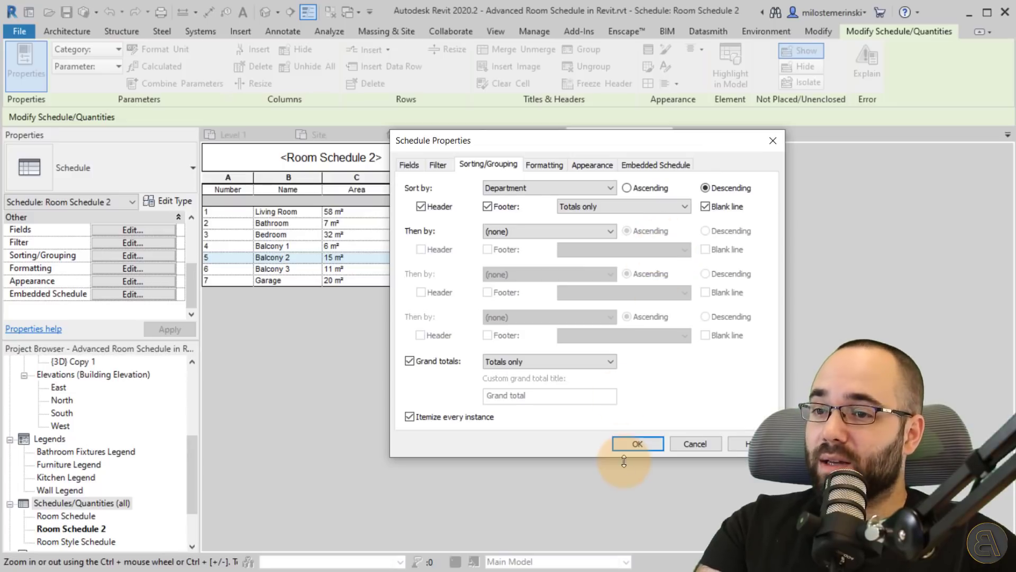
{"action": "left_click", "coordinate": [637, 444]}
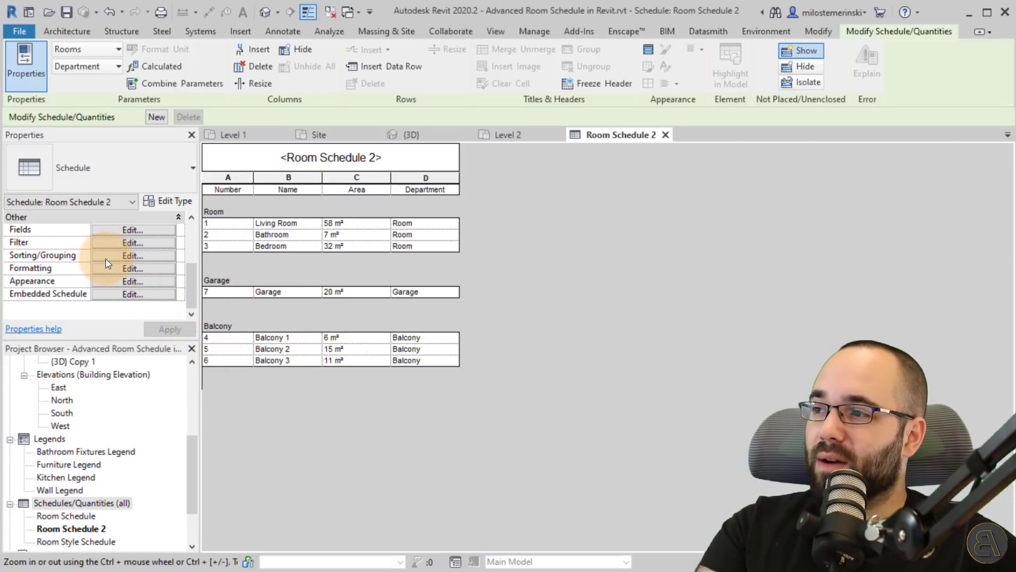
Step: Set the Area field's formatting to Calculate totals and apply it to the schedule
{"action": "left_click", "coordinate": [132, 255]}
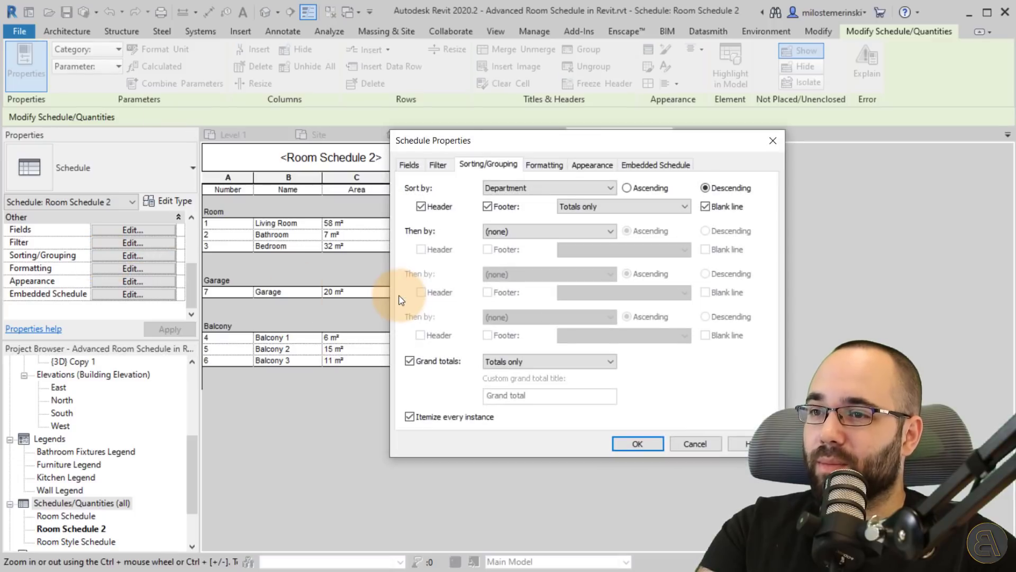
{"action": "left_click", "coordinate": [545, 164]}
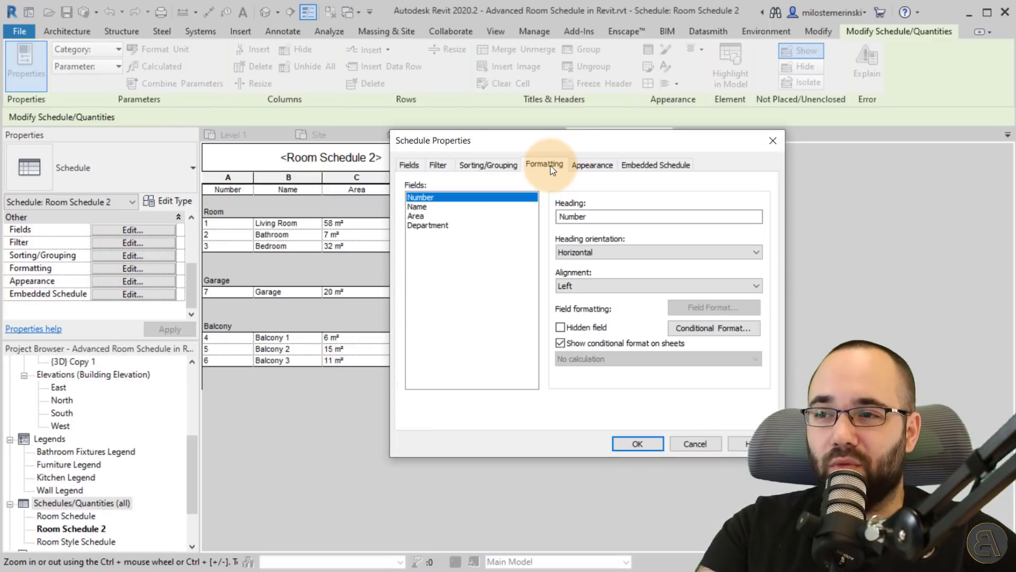
{"action": "left_click", "coordinate": [417, 216]}
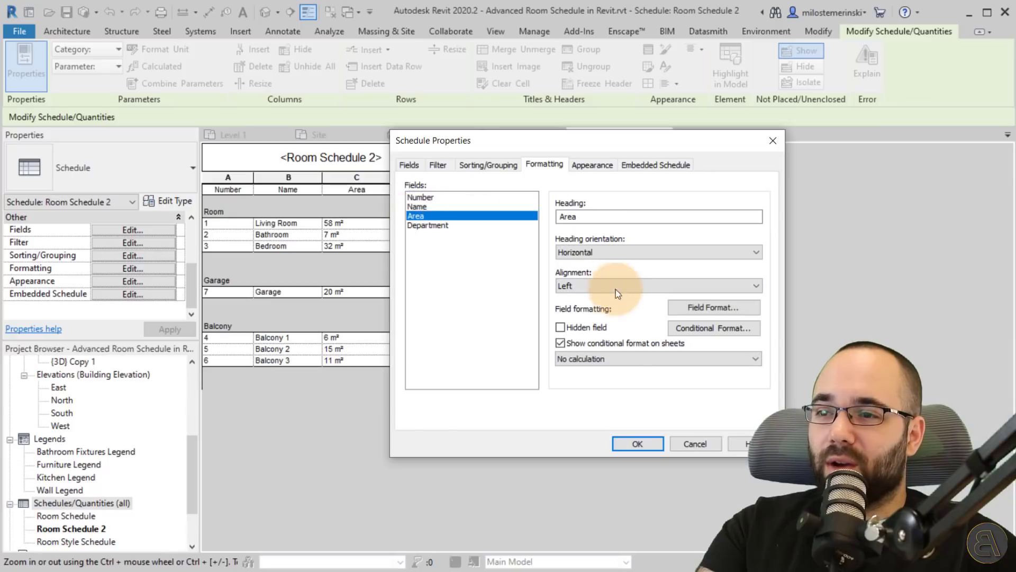
{"action": "left_click", "coordinate": [608, 359]}
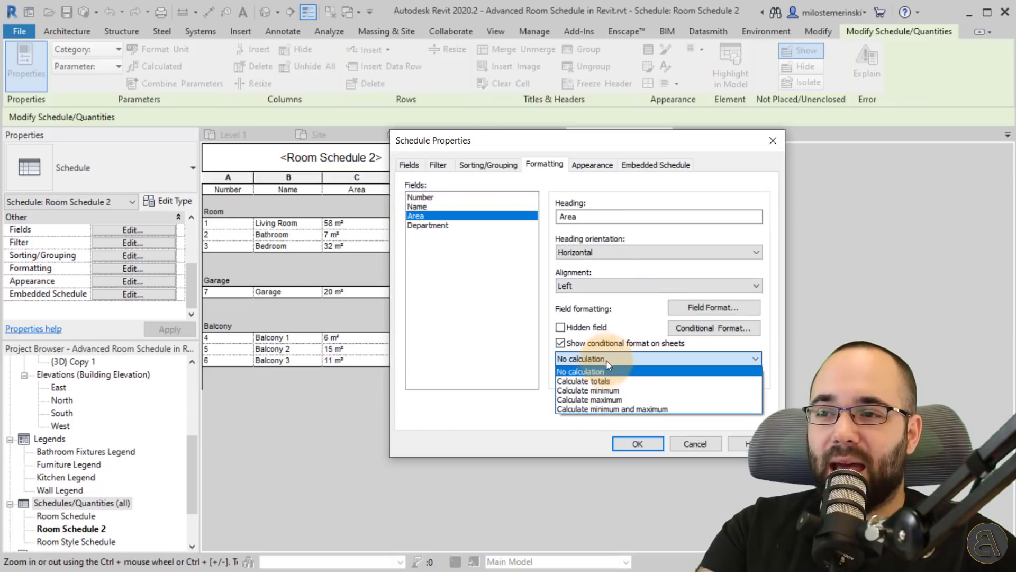
{"action": "left_click", "coordinate": [573, 381]}
{"action": "left_click", "coordinate": [634, 447]}
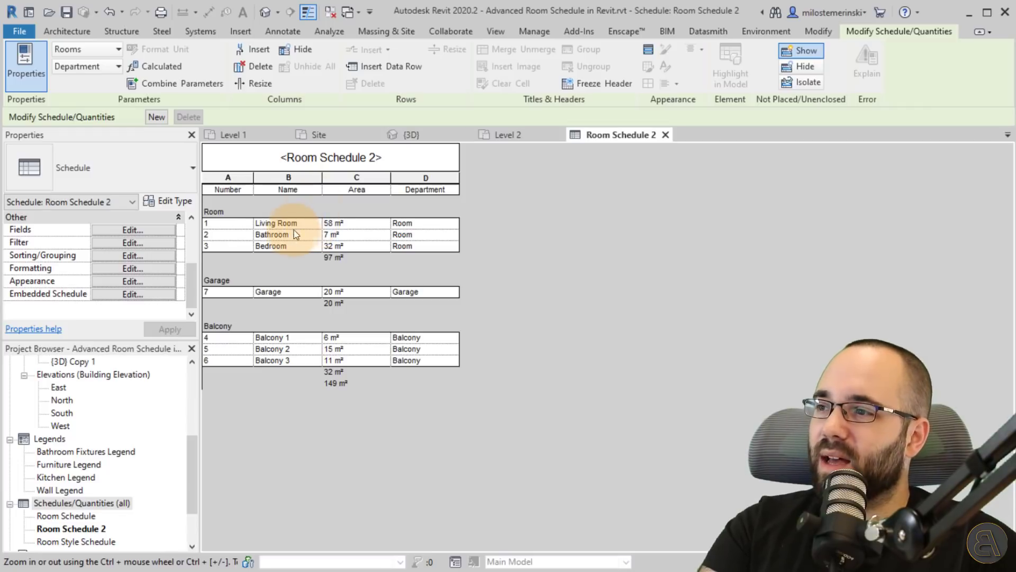
Step: Set the schedule's grand totals to Title, count, and totals with the custom title "Total Project Area" and apply it
{"action": "left_click", "coordinate": [129, 284]}
{"action": "left_click", "coordinate": [430, 355]}
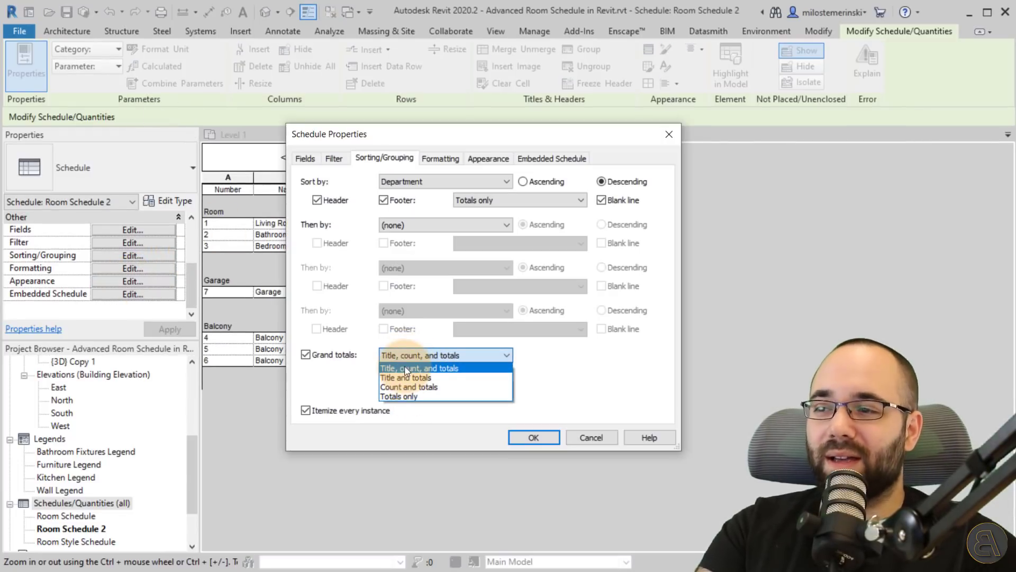
{"action": "left_click", "coordinate": [420, 368]}
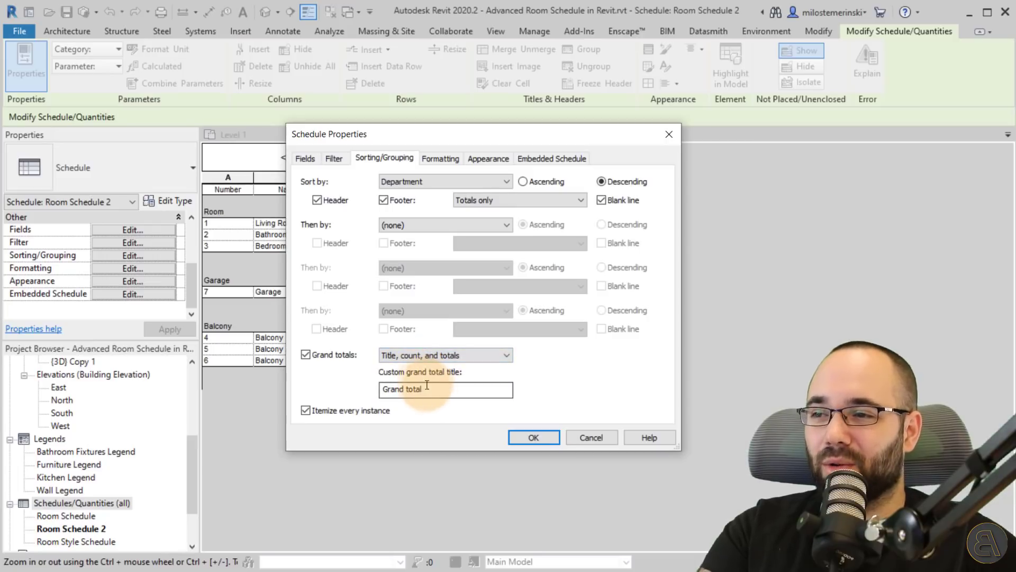
{"action": "left_click_drag", "start_coordinate": [420, 389], "coordinate": [384, 385]}
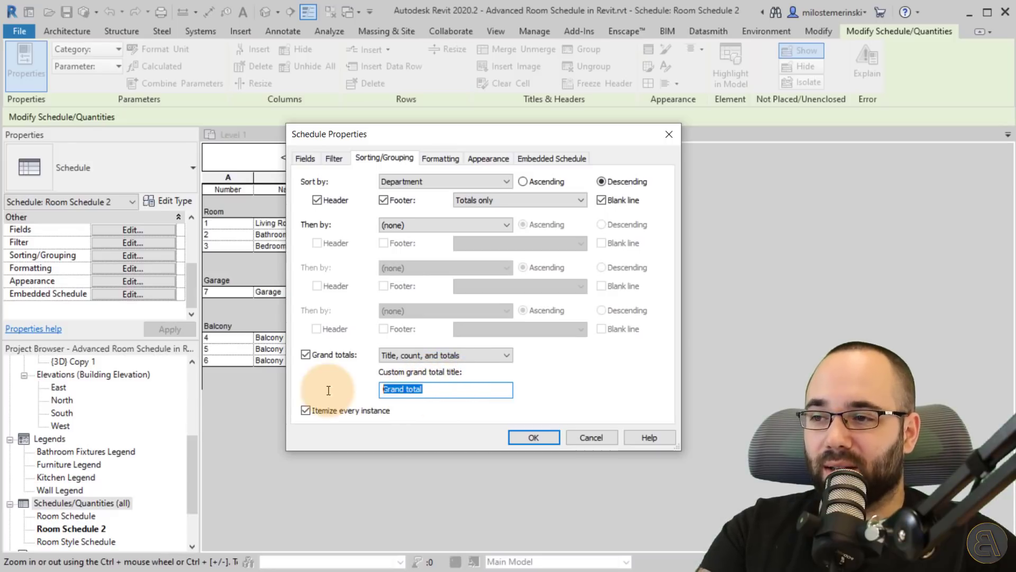
{"action": "type", "text": "Total Area"}
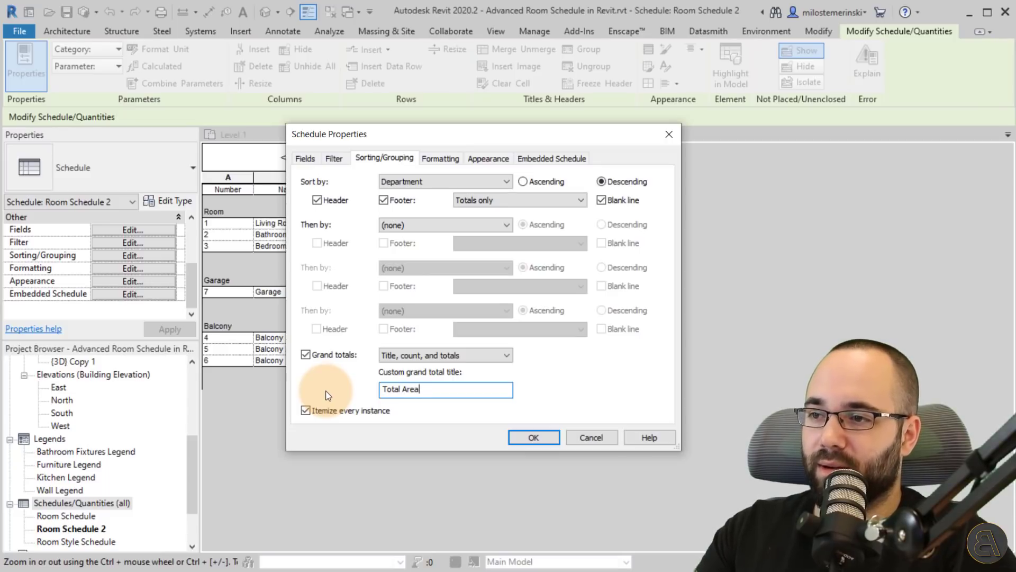
{"action": "left_click", "coordinate": [401, 389]}
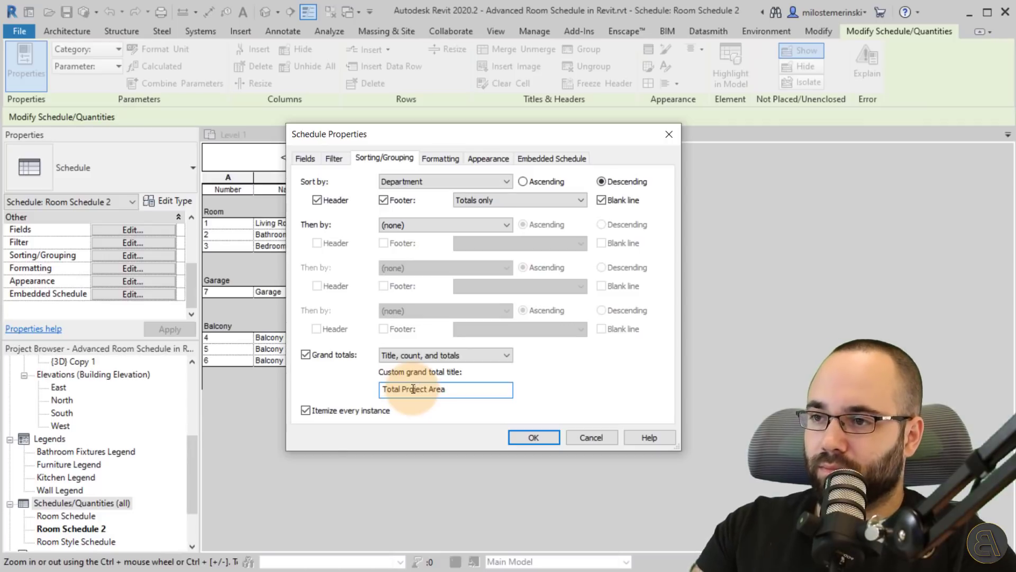
{"action": "key", "text": "Return"}
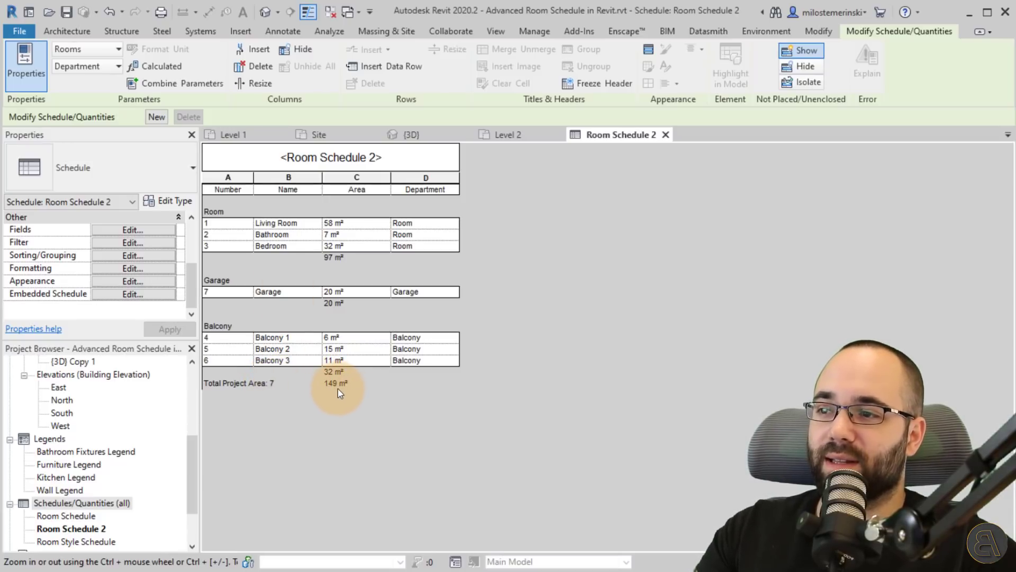
Step: Change the schedule's grand totals option to Title and totals and apply it
{"action": "left_click", "coordinate": [125, 255]}
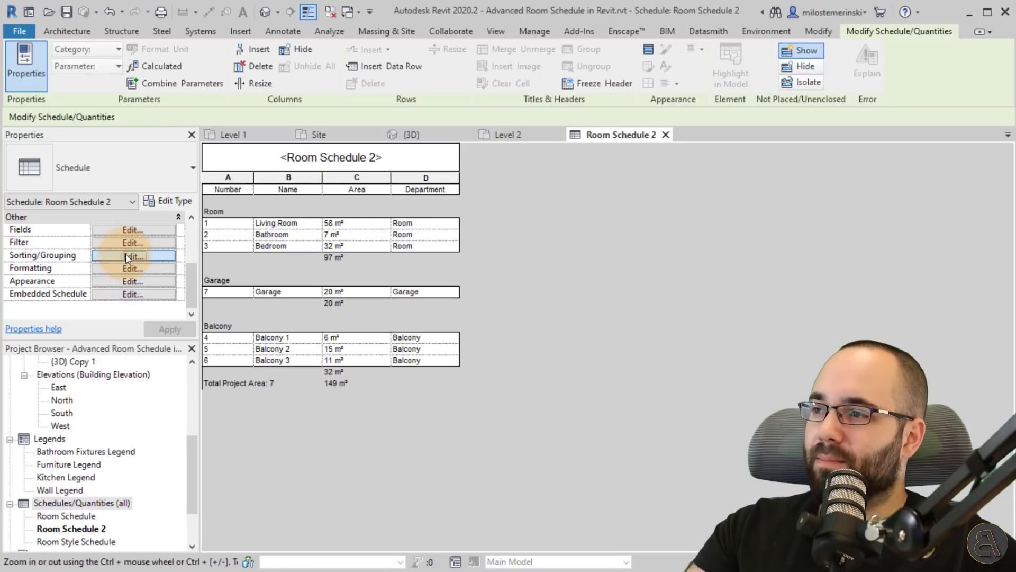
{"action": "left_click", "coordinate": [415, 354]}
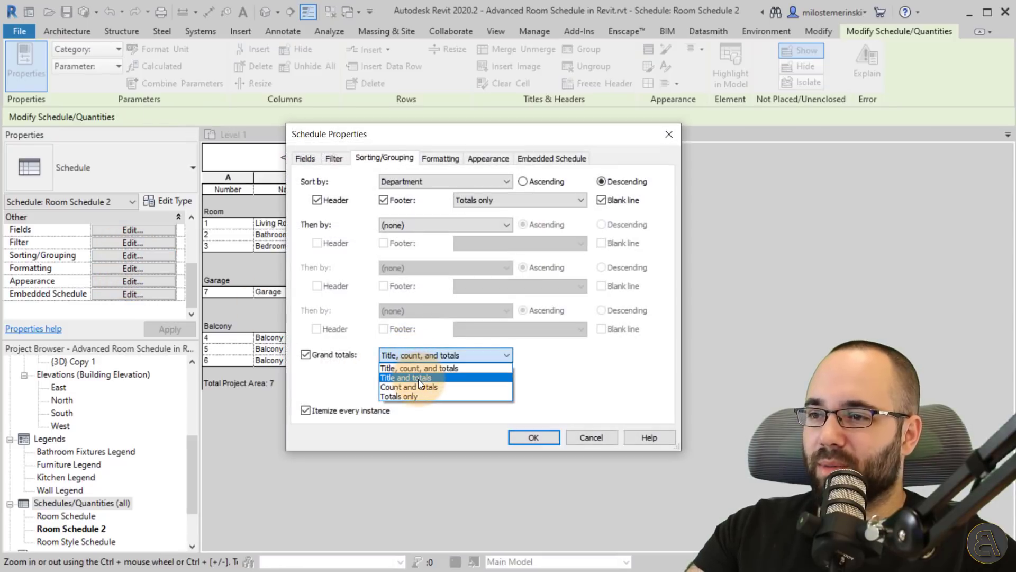
{"action": "left_click", "coordinate": [431, 378]}
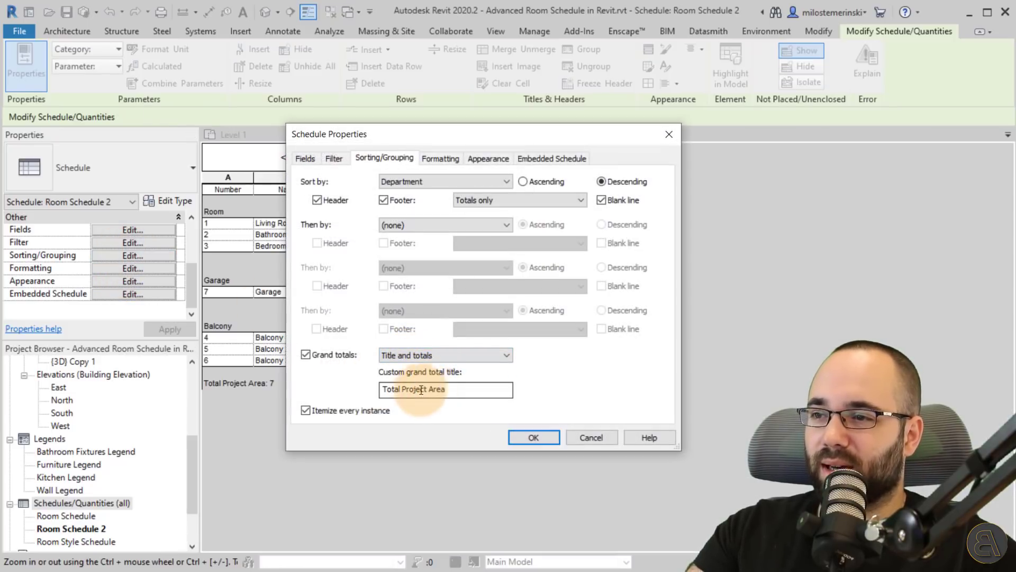
{"action": "left_click", "coordinate": [552, 439]}
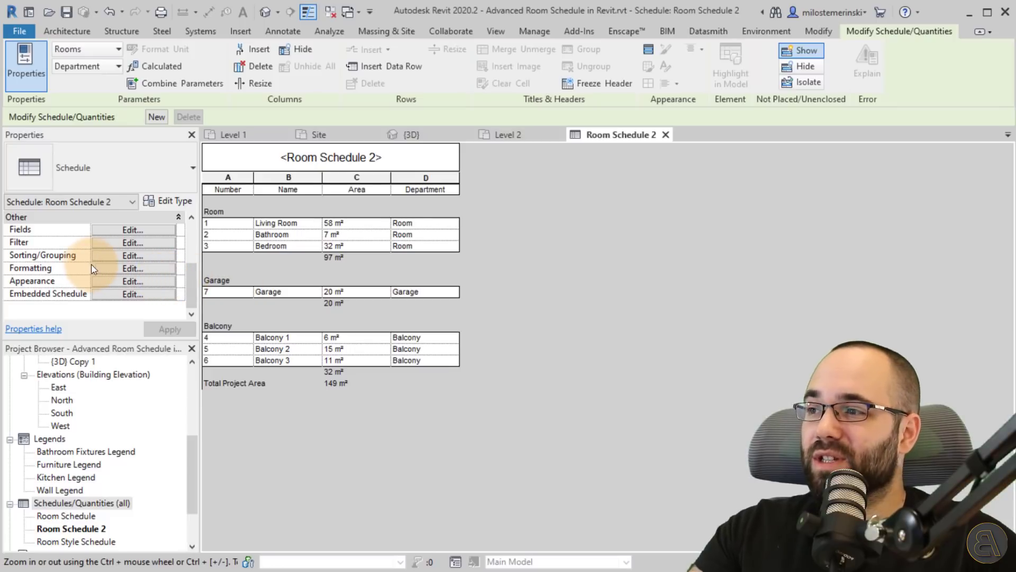
Step: Make Department a hidden field in the schedule's formatting and apply the change
{"action": "left_click", "coordinate": [114, 281]}
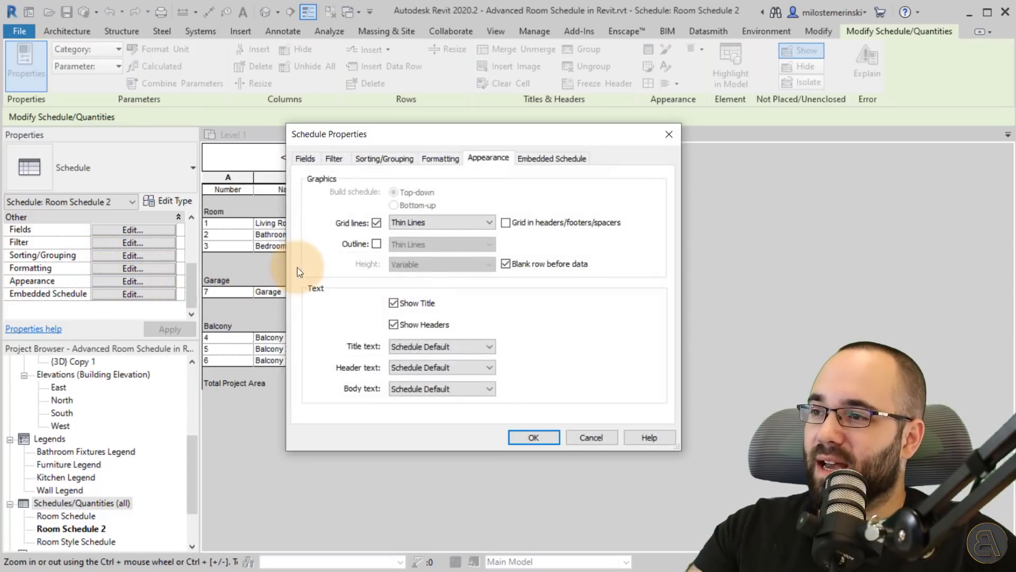
{"action": "left_click", "coordinate": [436, 159]}
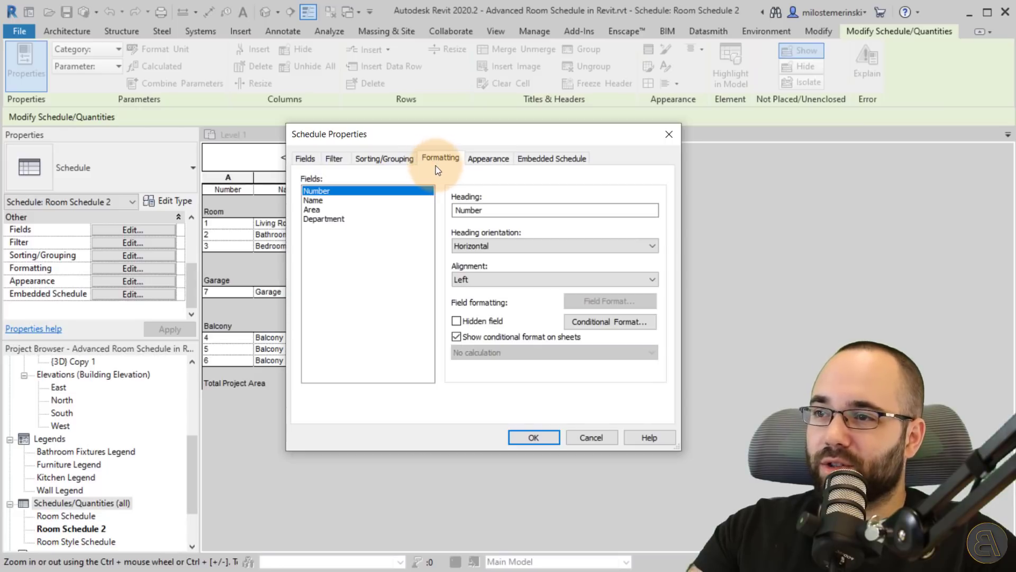
{"action": "left_click", "coordinate": [322, 219]}
{"action": "left_click", "coordinate": [456, 320]}
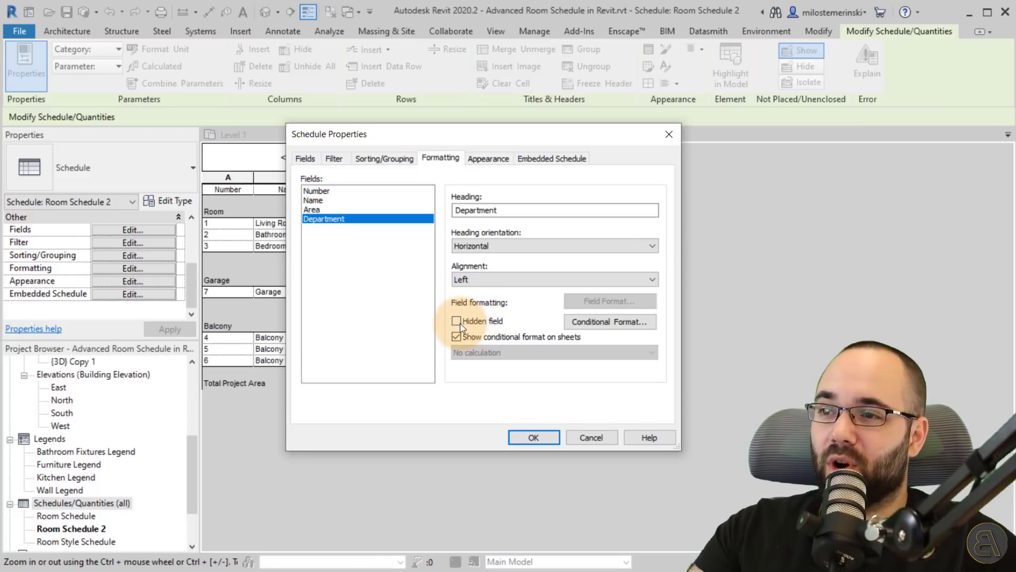
{"action": "left_click", "coordinate": [534, 438]}
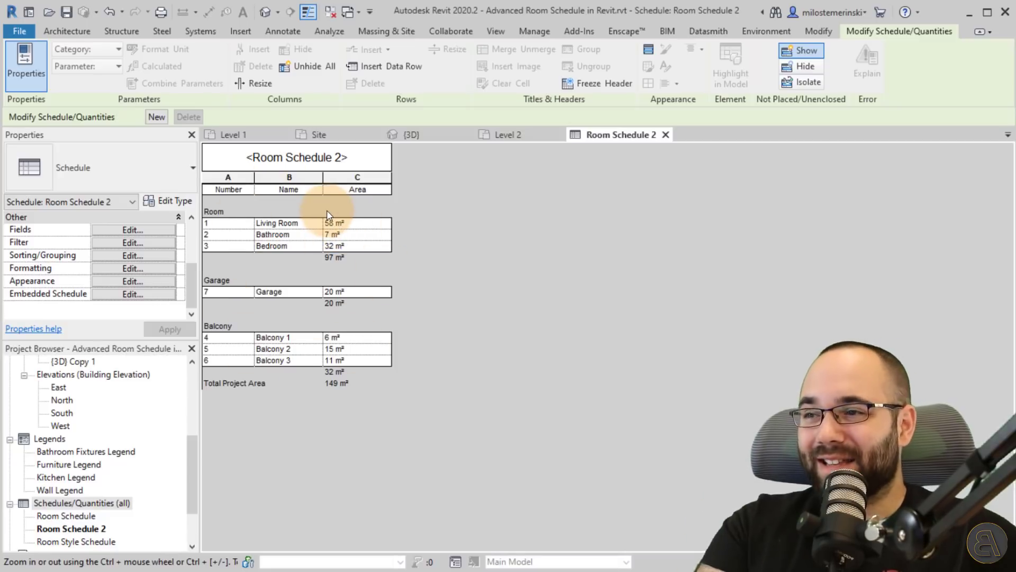
Step: Create a new sheet using the T_A3 Title block
{"action": "scroll", "coordinate": [143, 438], "scroll_direction": "down", "scroll_amount": 2}
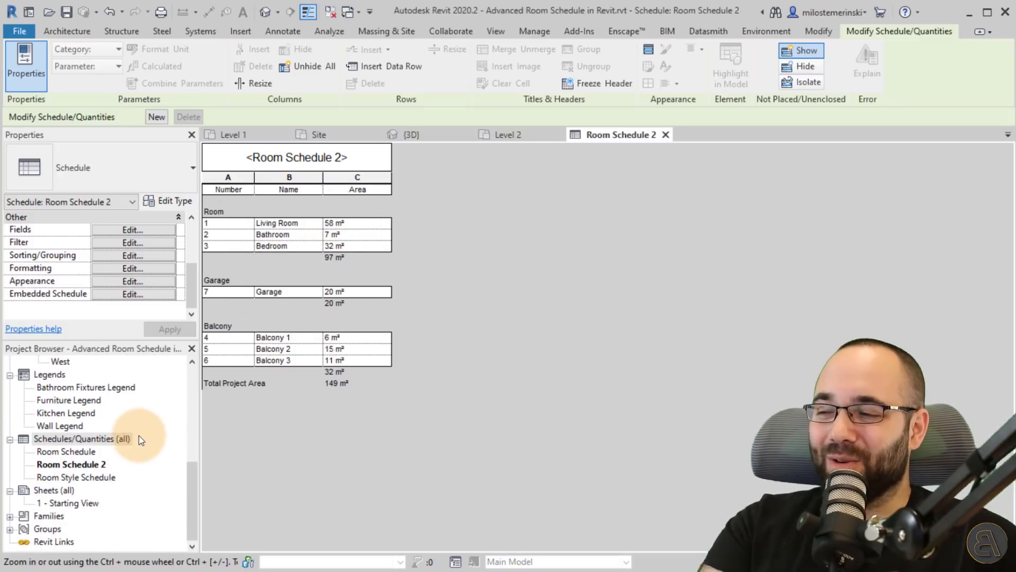
{"action": "left_click", "coordinate": [52, 491]}
{"action": "right_click", "coordinate": [52, 491]}
{"action": "left_click", "coordinate": [101, 392]}
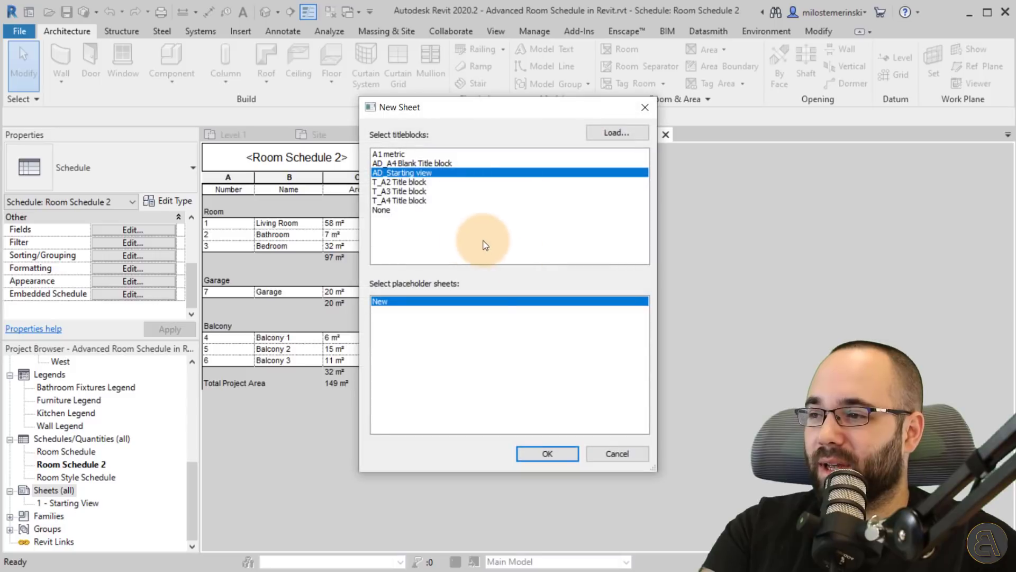
{"action": "left_click", "coordinate": [415, 191]}
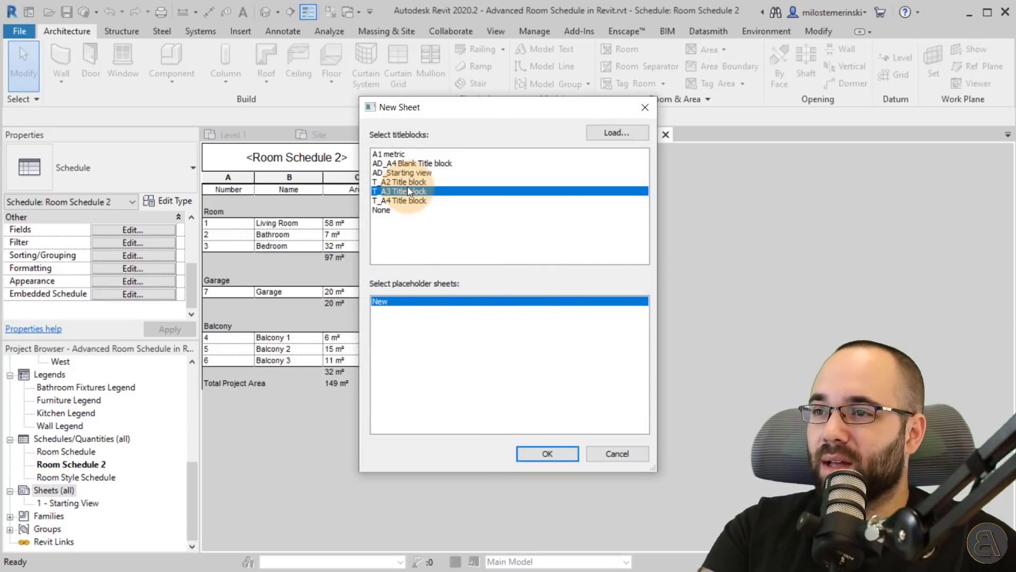
{"action": "left_click", "coordinate": [547, 454]}
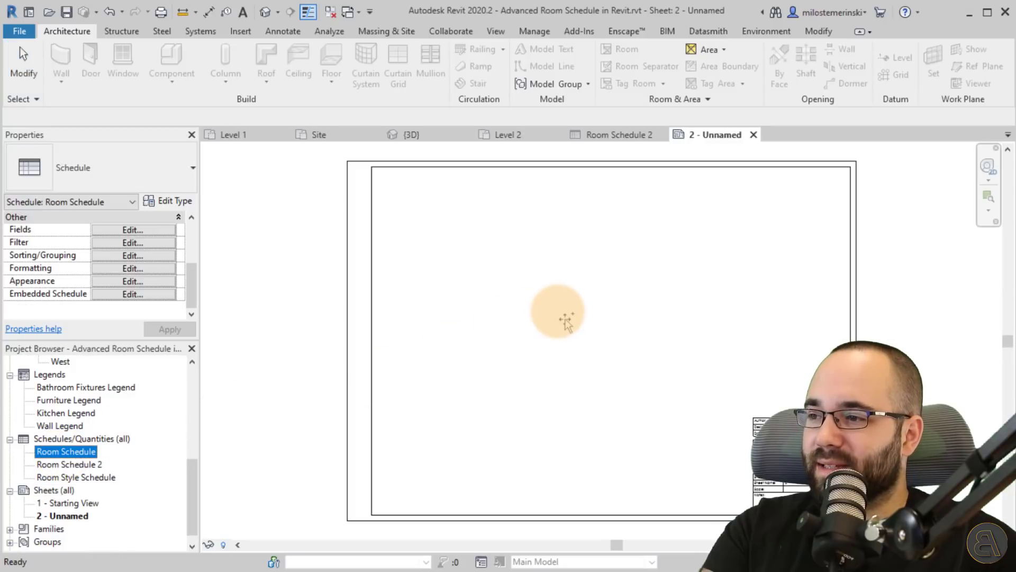
Step: Place Room Schedule 2 in the middle of the new sheet
{"action": "left_click", "coordinate": [62, 466]}
{"action": "left_click_drag", "start_coordinate": [62, 466], "coordinate": [581, 336]}
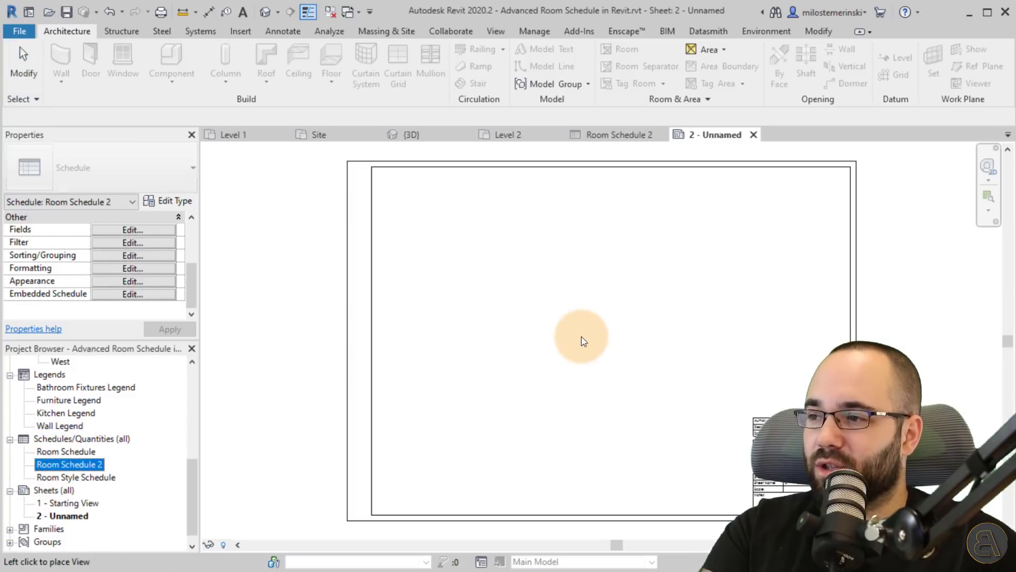
{"action": "left_click", "coordinate": [492, 320]}
{"action": "key", "text": "Escape"}
Step: Widen the placed schedule and its Name column so that "Living Room" fits on one line
{"action": "scroll", "coordinate": [484, 266], "scroll_direction": "up", "scroll_amount": 3}
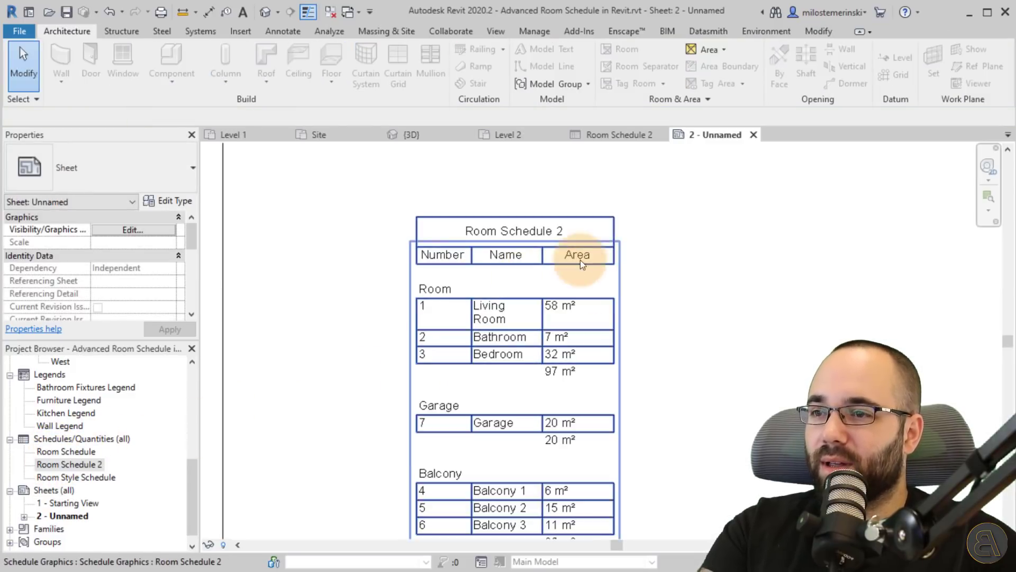
{"action": "left_click", "coordinate": [612, 249]}
{"action": "mouse_move", "coordinate": [614, 244]}
{"action": "left_mouse_down"}
{"action": "mouse_move", "coordinate": [645, 244]}
{"action": "mouse_move", "coordinate": [628, 244]}
{"action": "left_mouse_up"}
{"action": "left_click_drag", "start_coordinate": [544, 244], "coordinate": [567, 244]}
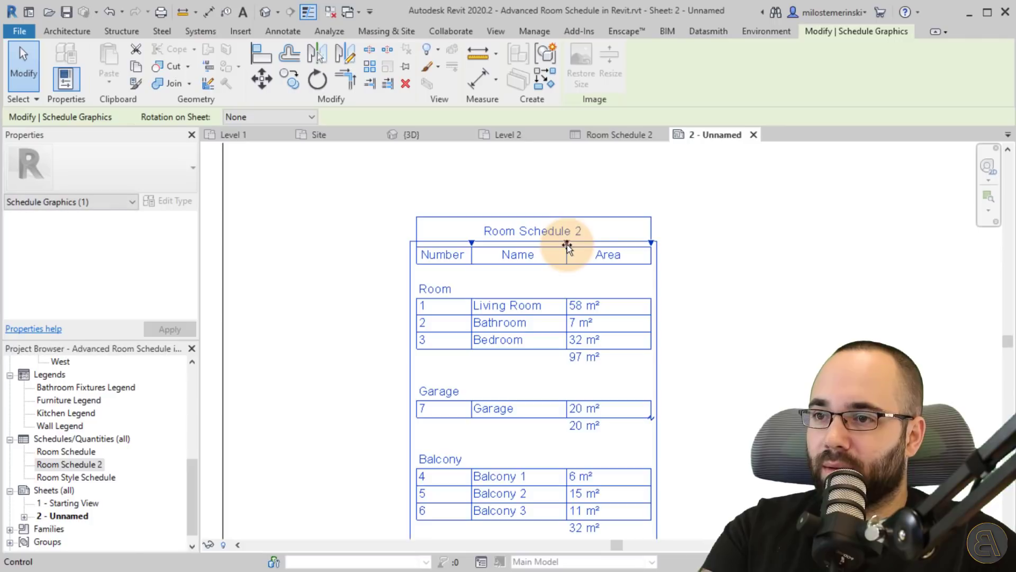
{"action": "left_click", "coordinate": [674, 316]}
{"action": "scroll", "coordinate": [672, 299], "scroll_direction": "down", "scroll_amount": 2}
{"action": "left_click", "coordinate": [671, 331]}
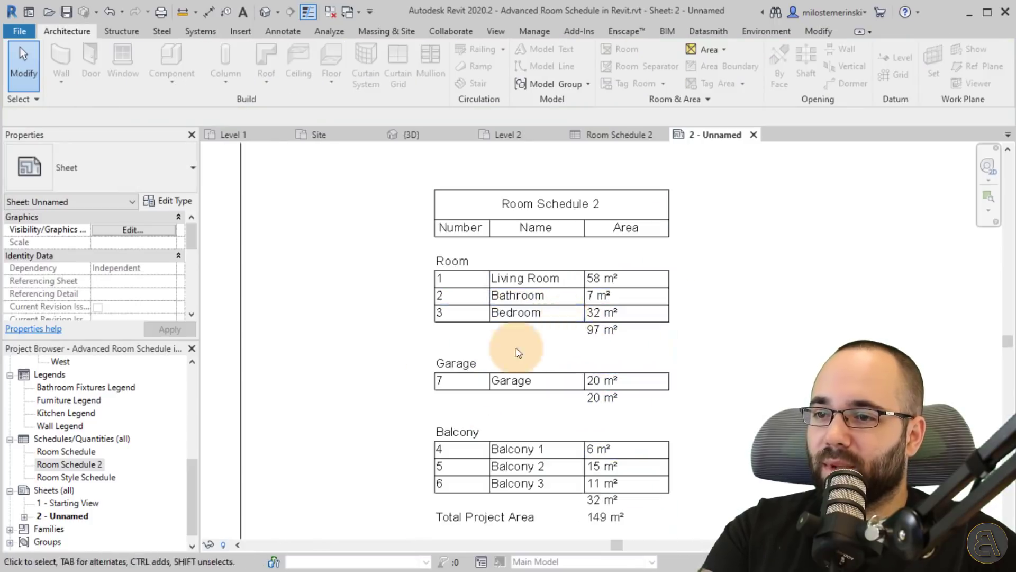
{"action": "scroll", "coordinate": [386, 344], "scroll_direction": "up", "scroll_amount": 2}
{"action": "middle_click_drag", "start_coordinate": [336, 340], "coordinate": [315, 367]}
{"action": "left_click", "coordinate": [404, 320]}
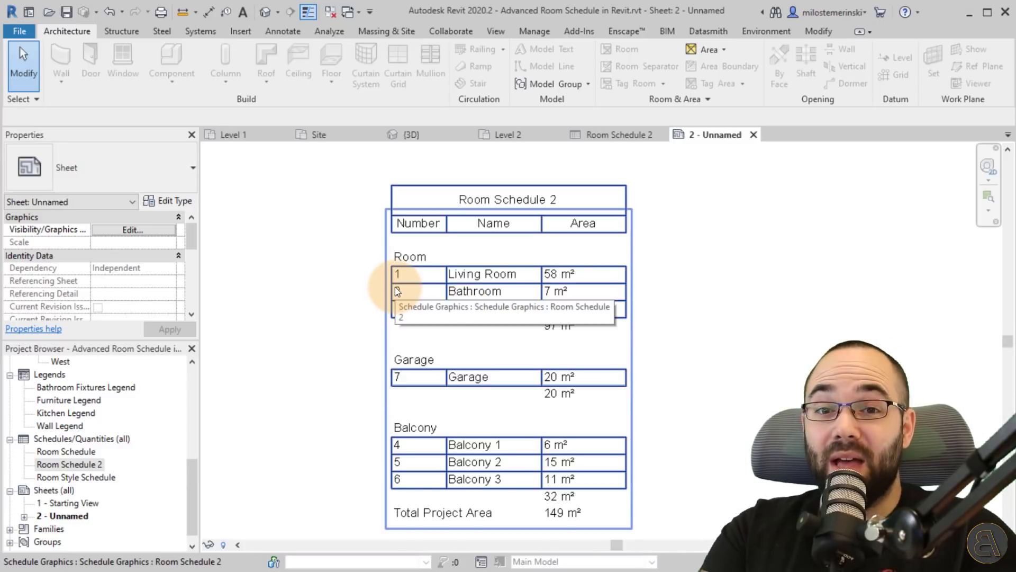
{"action": "left_click", "coordinate": [331, 307]}
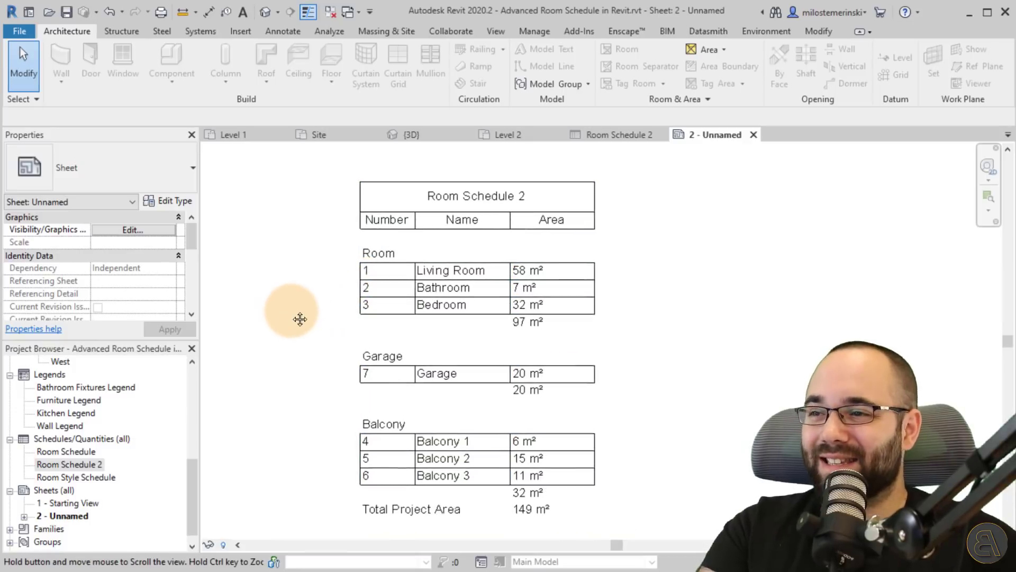